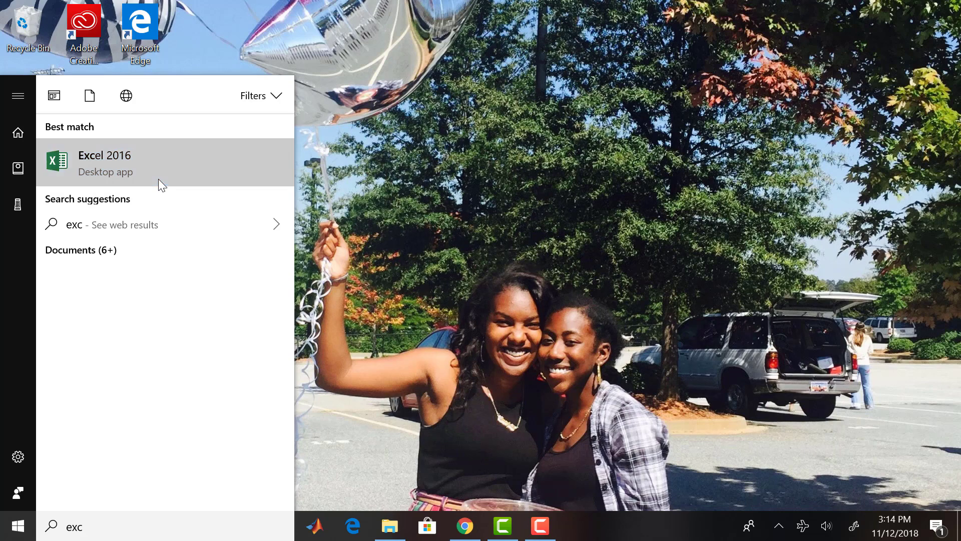
Create a blank workbook in Excel and save it as Grading Rubric in the STAT3090 documents folder.
{"action": "left_click", "coordinate": [159, 179]}
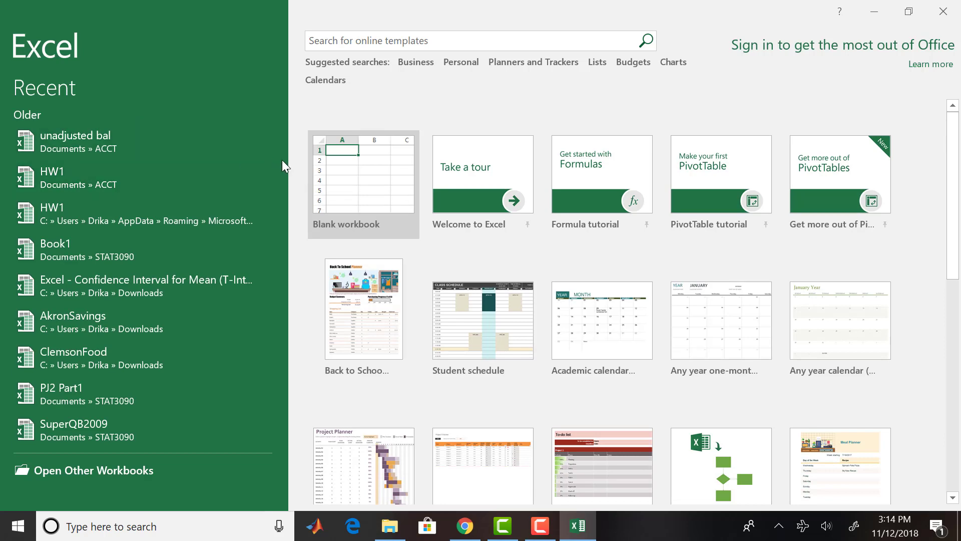
{"action": "left_click", "coordinate": [338, 174]}
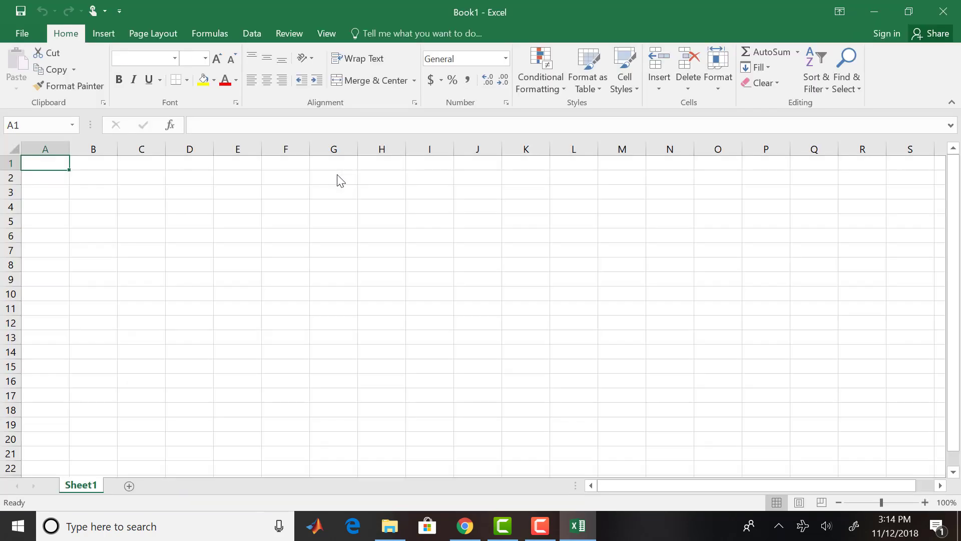
{"action": "left_click", "coordinate": [23, 37]}
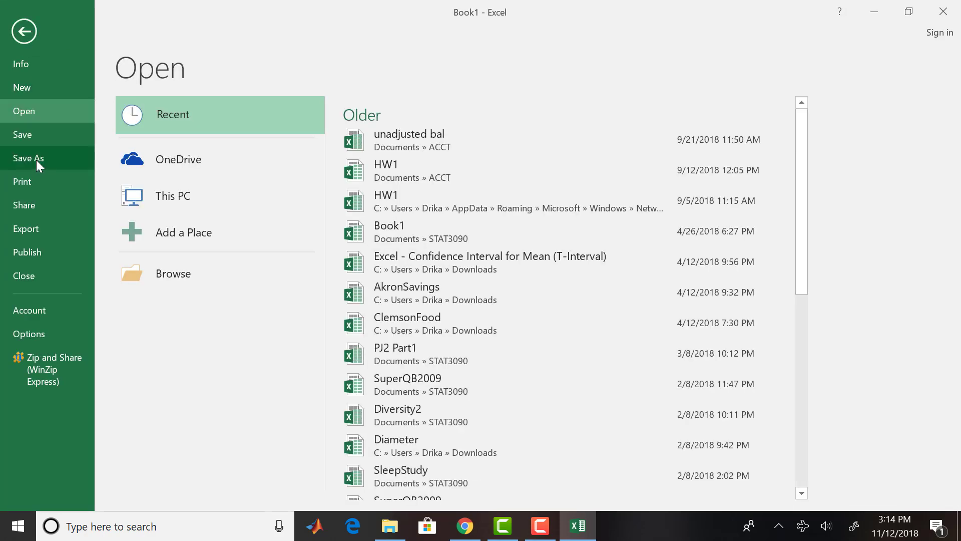
{"action": "left_click", "coordinate": [38, 158]}
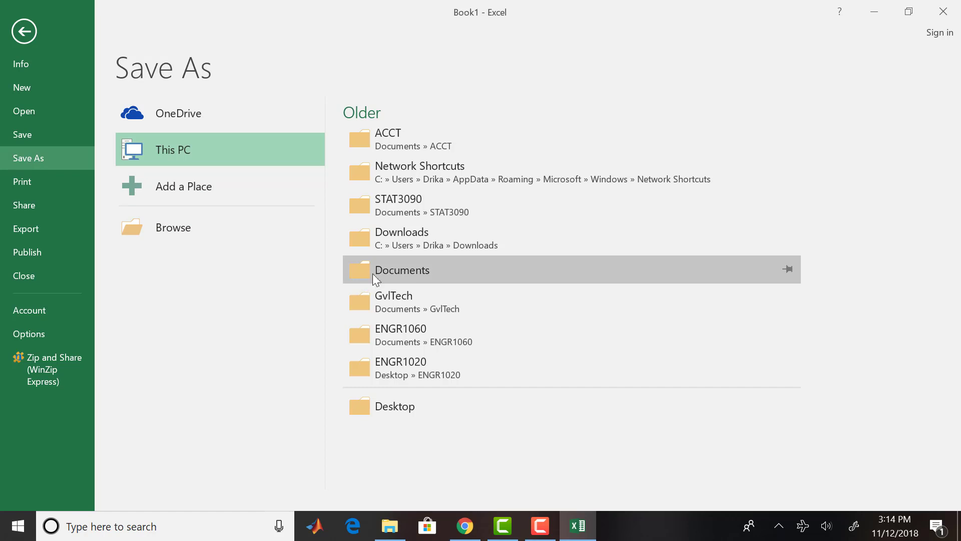
{"action": "left_click", "coordinate": [444, 211]}
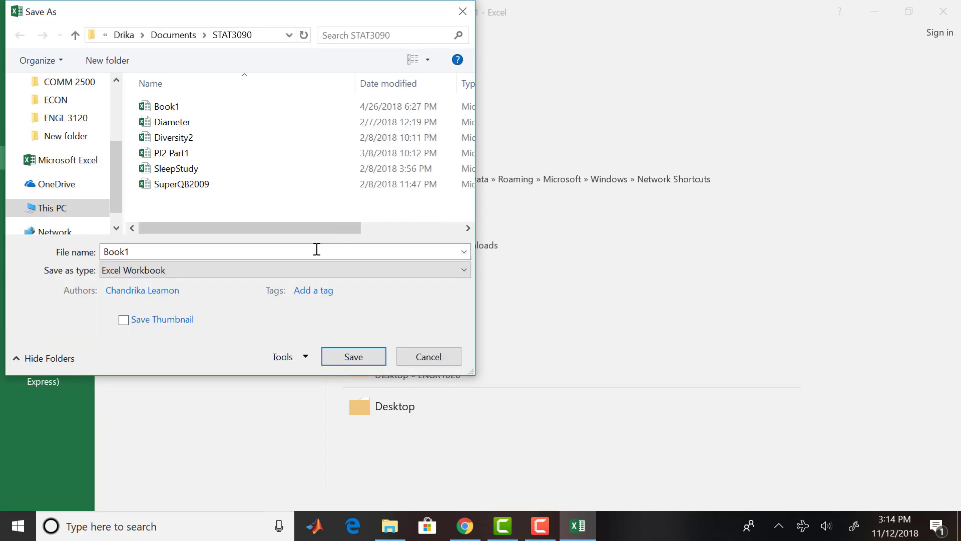
{"action": "double_click", "coordinate": [288, 252]}
{"action": "key", "text": "BackSpace"}
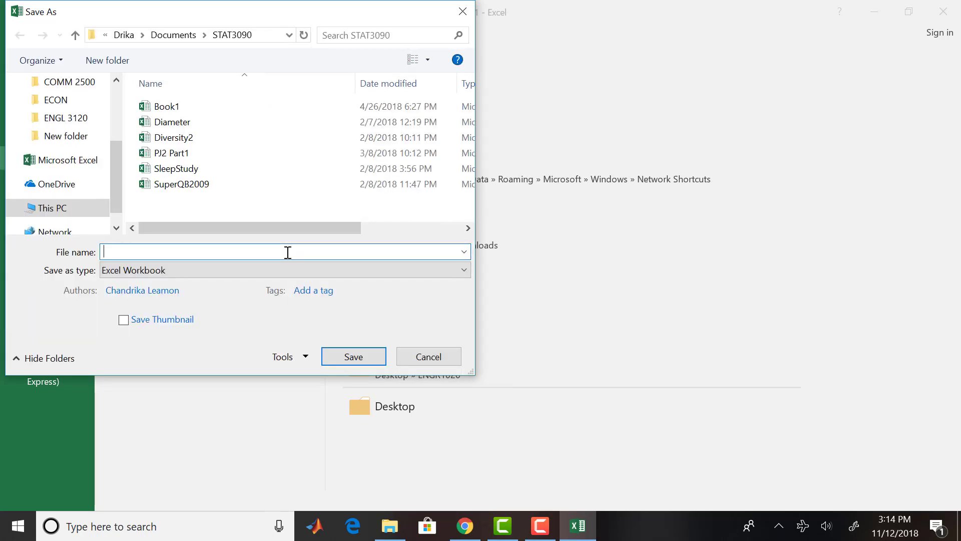
{"action": "type", "text": "Grading Rubric"}
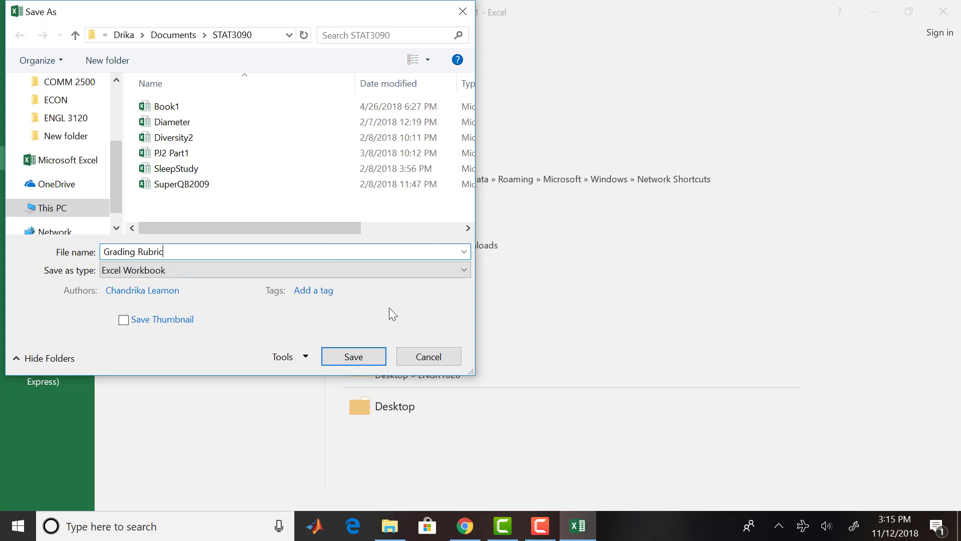
{"action": "left_click", "coordinate": [369, 357]}
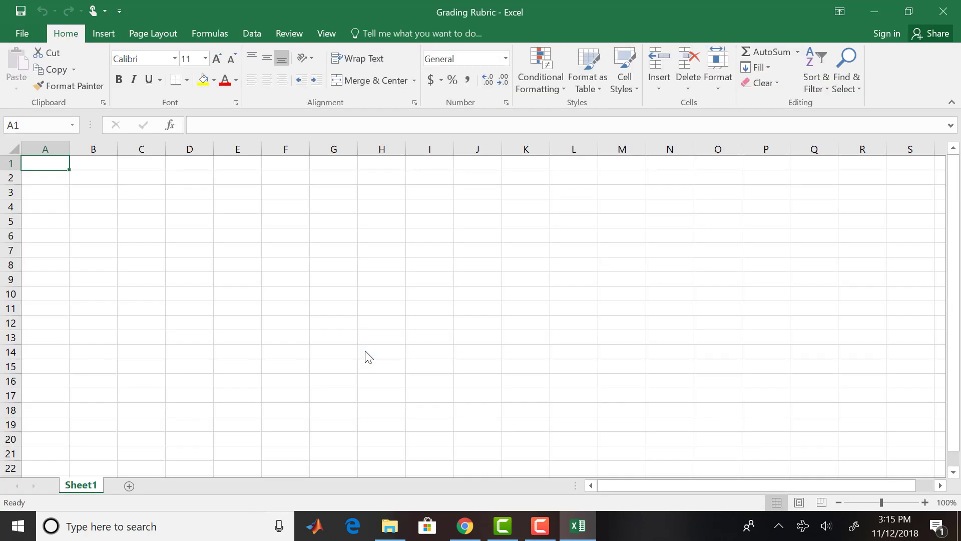
Enter the title LABS in bold in cell A1.
{"action": "double_click", "coordinate": [48, 164]}
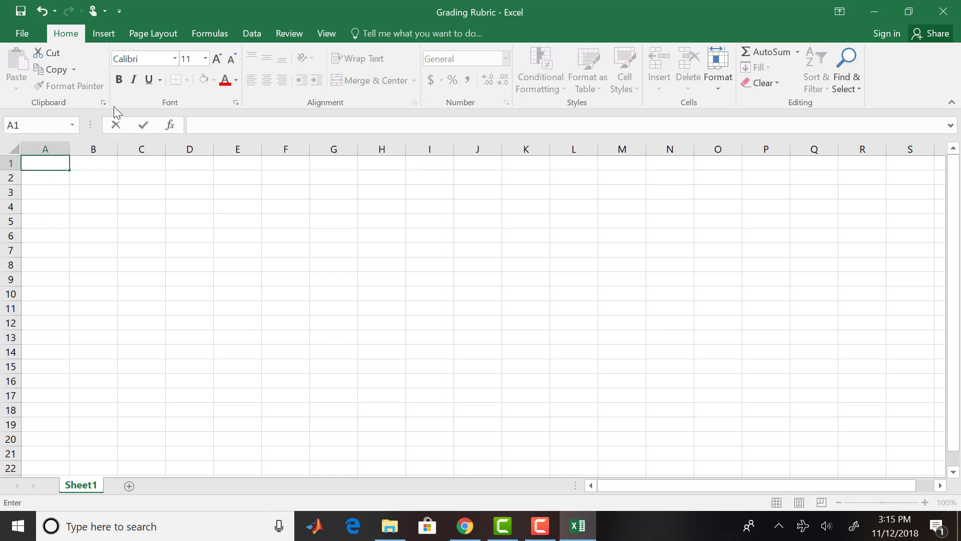
{"action": "left_click", "coordinate": [119, 85]}
{"action": "type", "text": "LABS"}
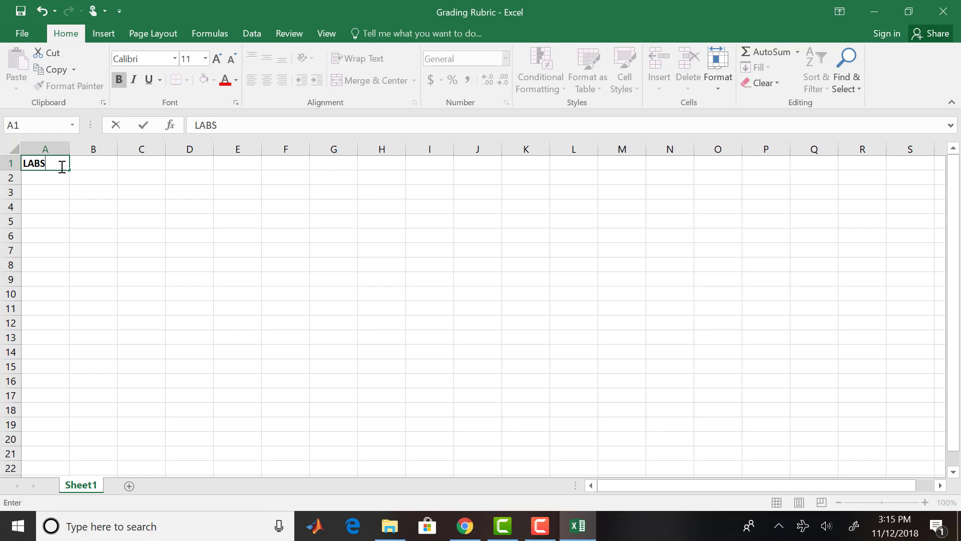
Enter the column header ASSIGNMENT in bold in cell A2.
{"action": "left_click", "coordinate": [45, 178]}
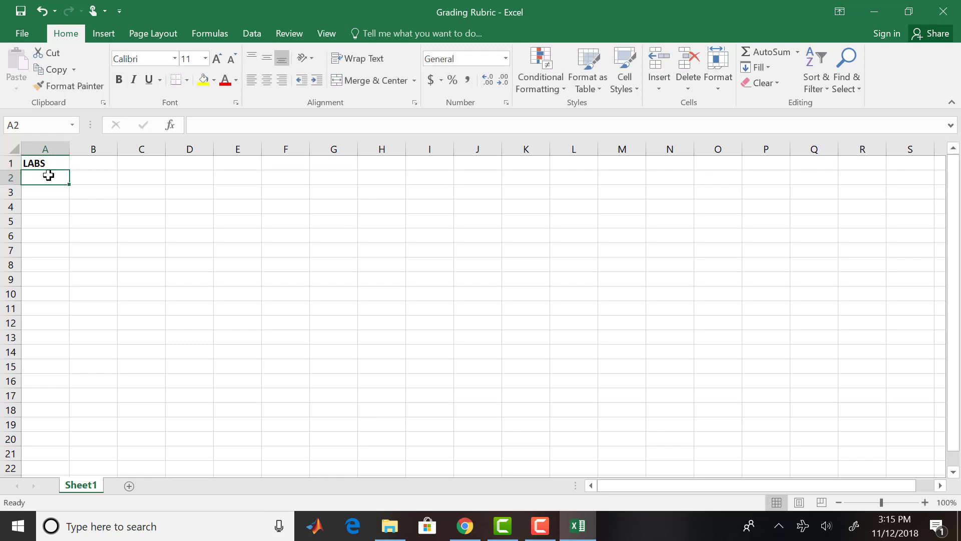
{"action": "type", "text": "a"}
{"action": "key", "text": "BackSpace"}
{"action": "type", "text": "A"}
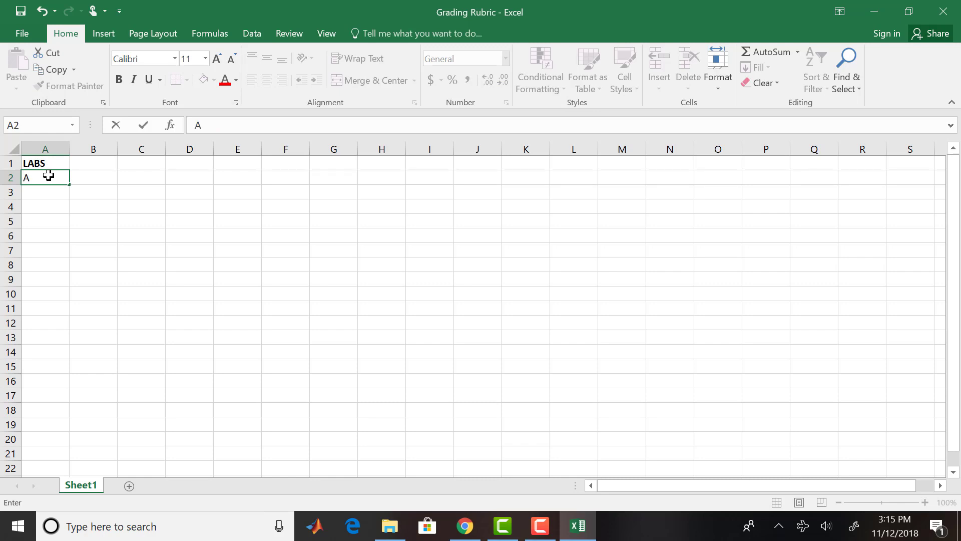
{"action": "key", "text": "BackSpace"}
{"action": "left_click", "coordinate": [118, 83]}
{"action": "type", "text": "A"}
{"action": "key", "text": "BackSpace"}
{"action": "type", "text": "ASSIGNMENT"}
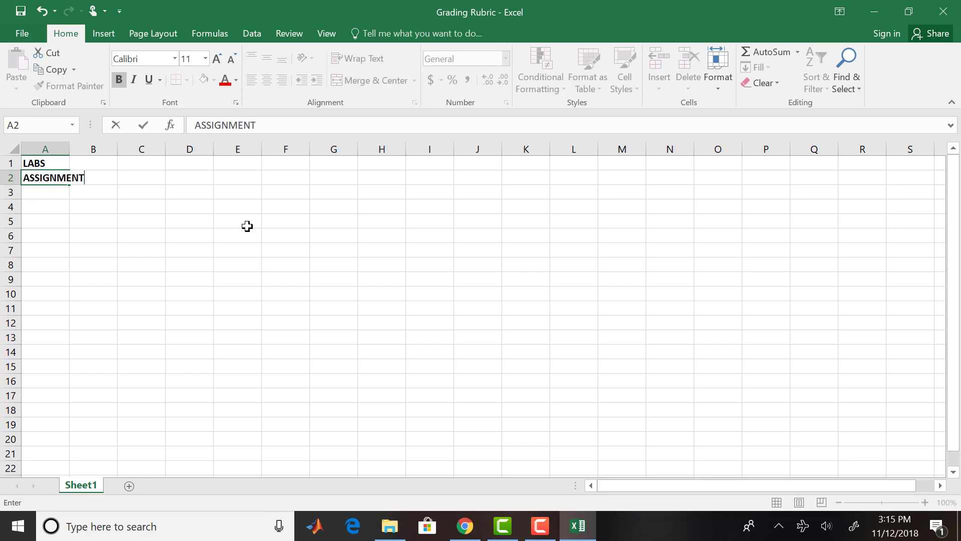
Enter the column header POINTS in bold in cell B2.
{"action": "left_click", "coordinate": [112, 179]}
{"action": "left_click", "coordinate": [128, 177]}
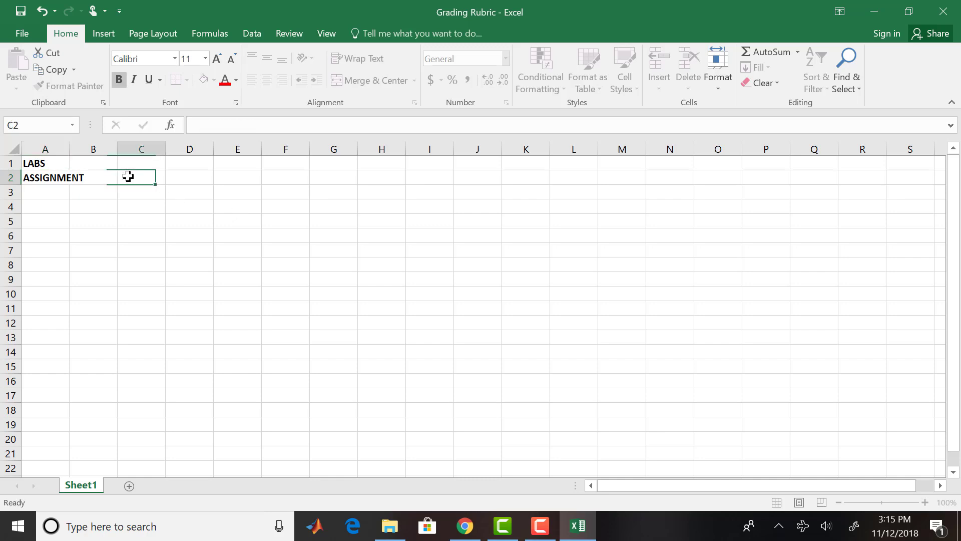
{"action": "left_click", "coordinate": [102, 179]}
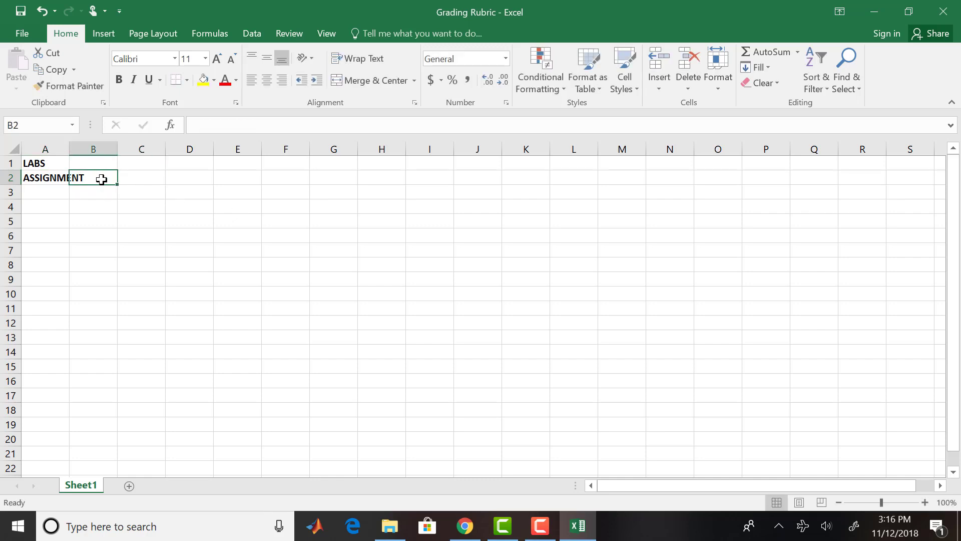
{"action": "left_click", "coordinate": [118, 79]}
{"action": "type", "text": "P"}
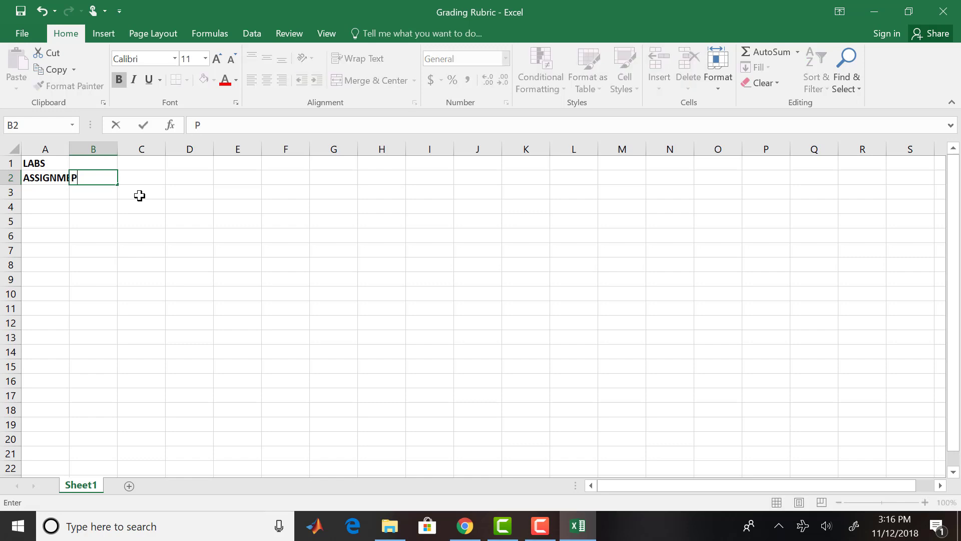
{"action": "type", "text": "OINTS"}
Add the bold column headers OUT OF in cell C2 and PERCENT in cell D2.
{"action": "left_click", "coordinate": [152, 181]}
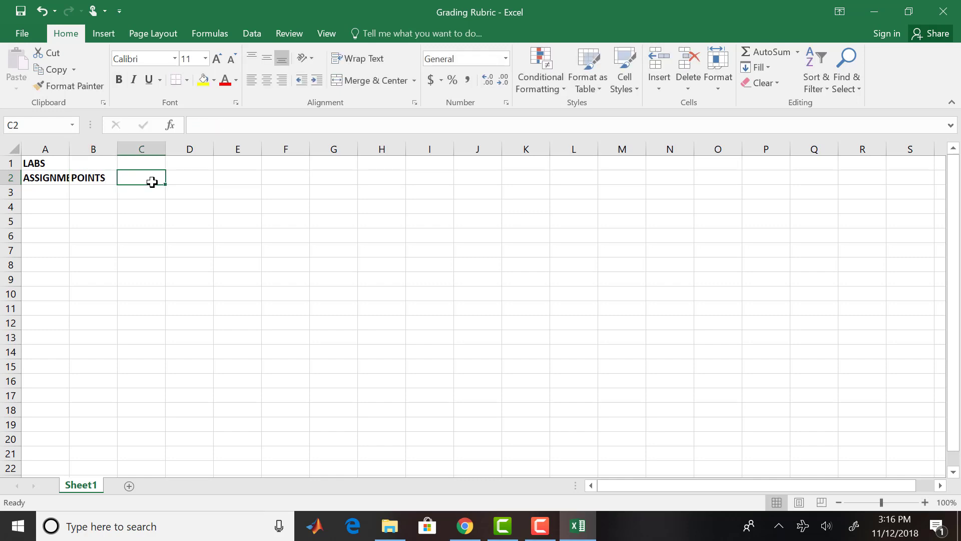
{"action": "key", "text": "ctrl+b"}
{"action": "type", "text": "O"}
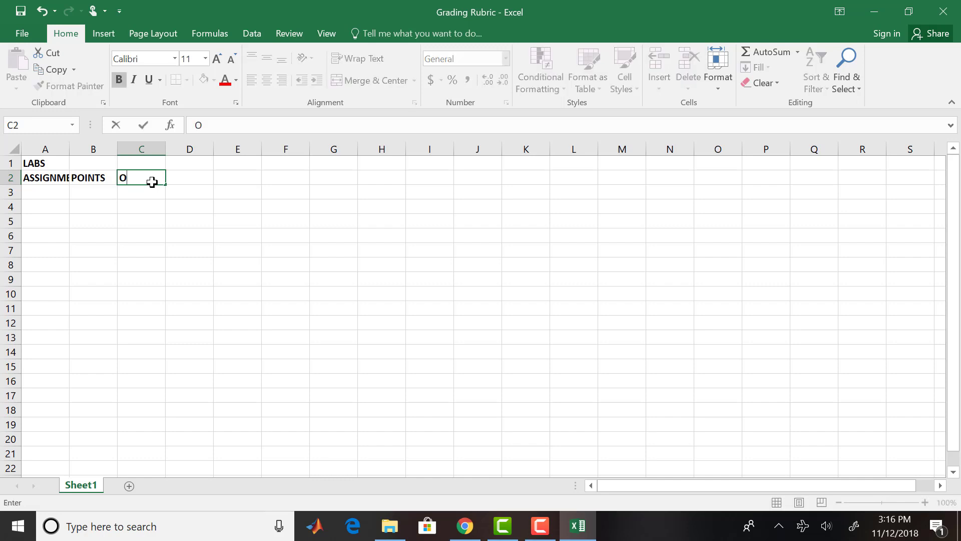
{"action": "type", "text": "UT OF"}
{"action": "left_click", "coordinate": [183, 181]}
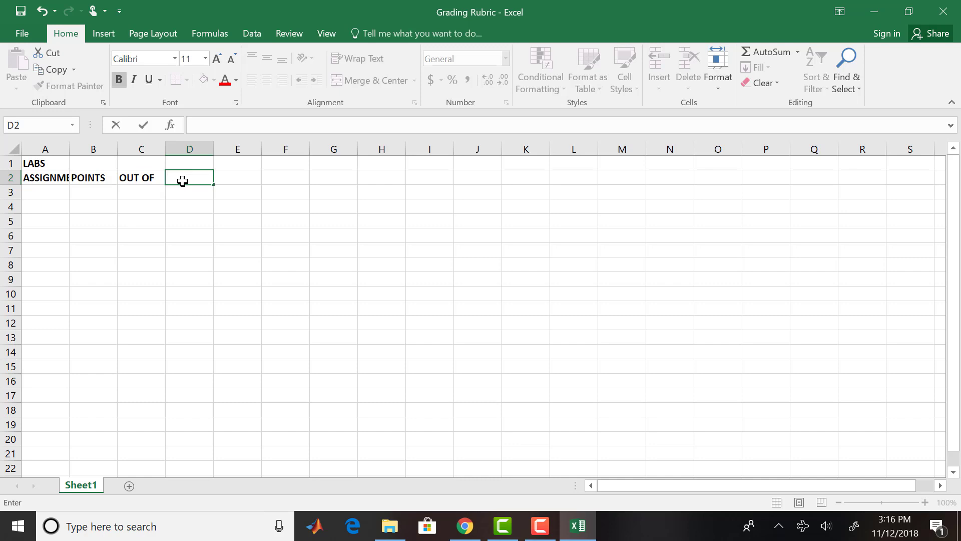
{"action": "type", "text": "PERCENT"}
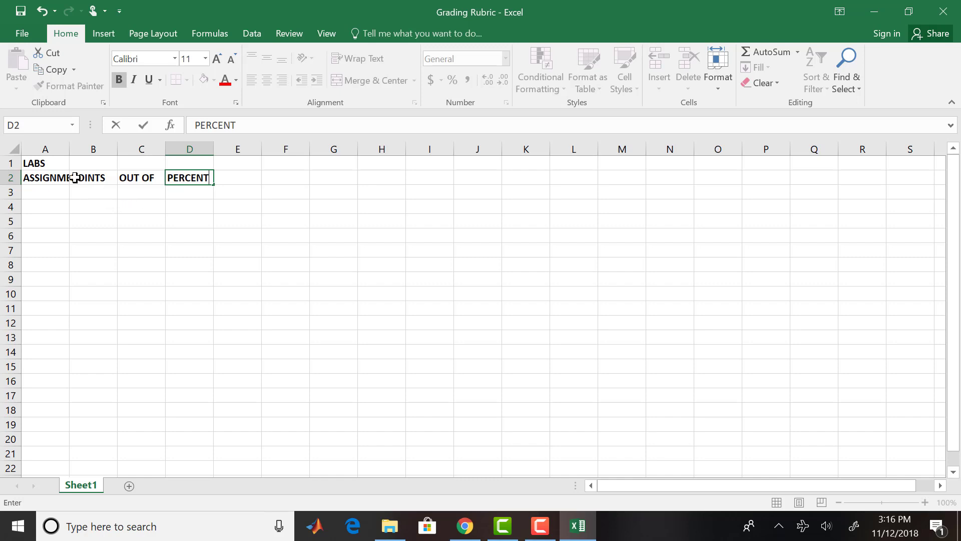
List Lab 1, Lab 2, Lab 3 and Lab 4 in cells A3 to A6 under the assignment header.
{"action": "left_click", "coordinate": [51, 193]}
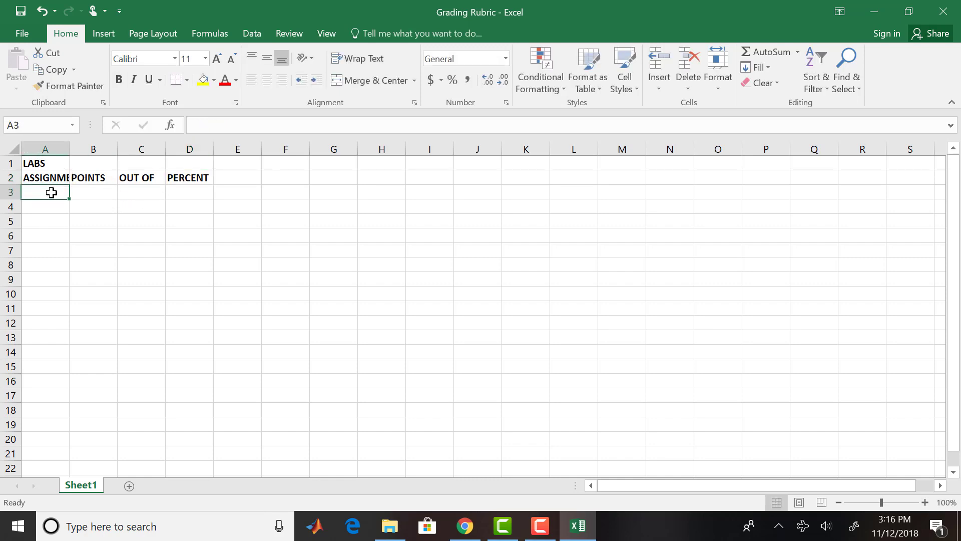
{"action": "type", "text": "La"}
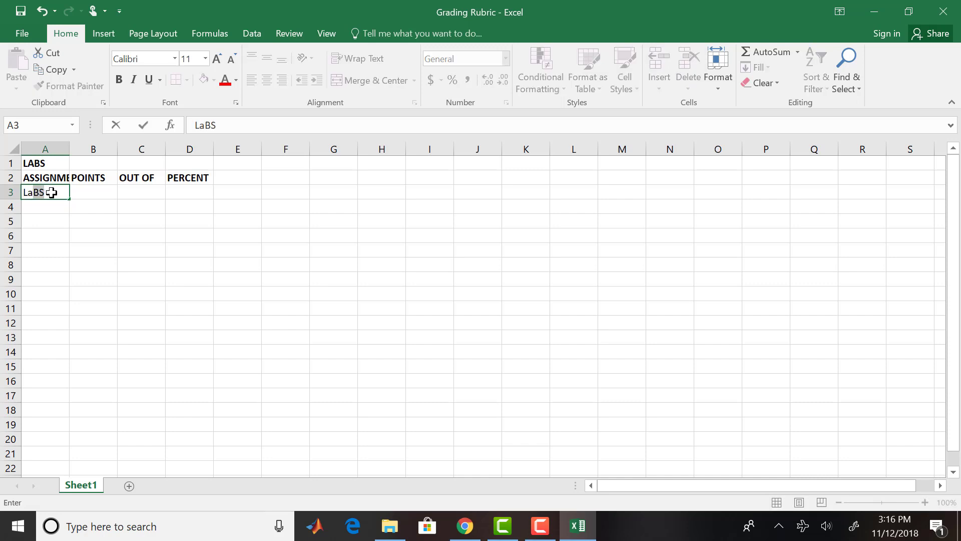
{"action": "type", "text": "b1 1"}
{"action": "left_click", "coordinate": [45, 203]}
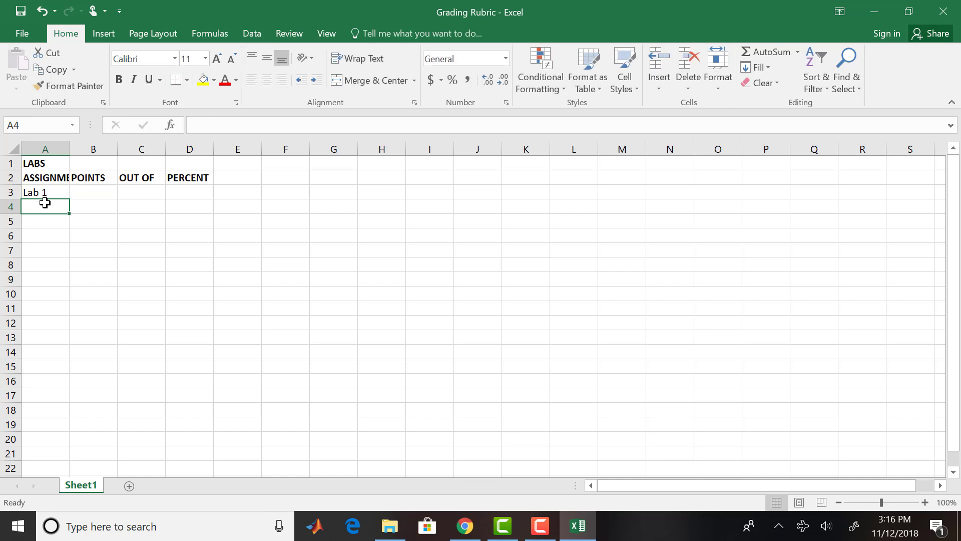
{"action": "type", "text": "Lab 2"}
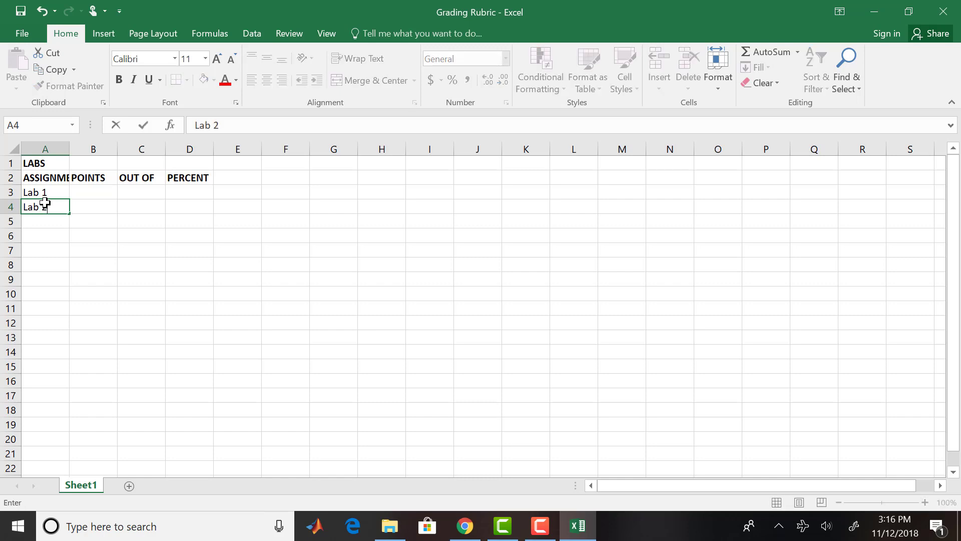
{"action": "left_click", "coordinate": [37, 226]}
{"action": "type", "text": "L"}
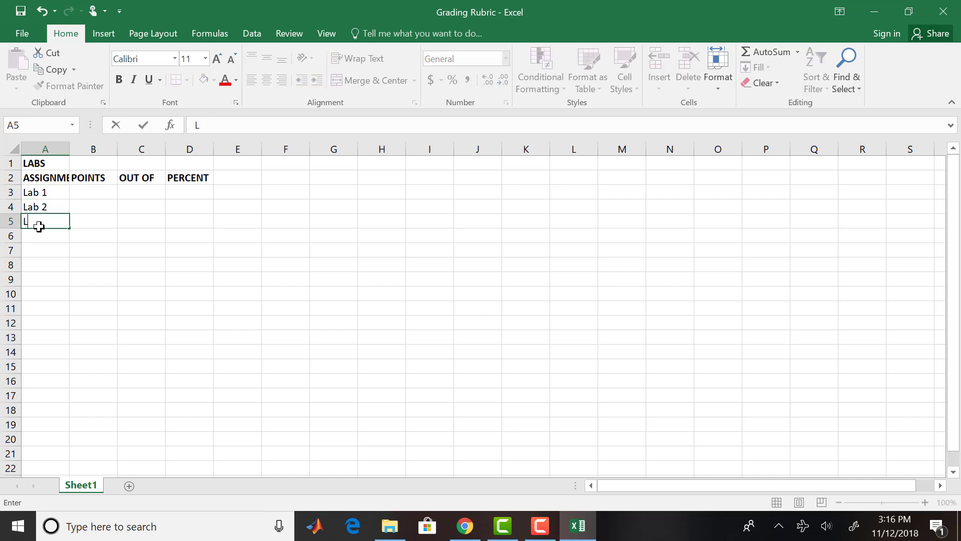
{"action": "type", "text": "ab 3"}
{"action": "left_click", "coordinate": [40, 239]}
{"action": "type", "text": "Lab"}
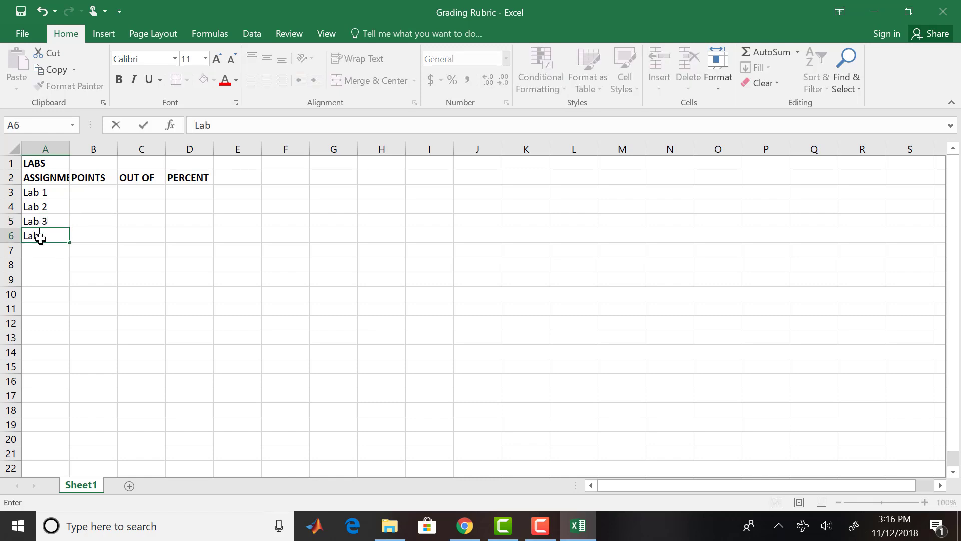
{"action": "type", "text": " 4"}
Continue the assignment list with Lab 5, Lab 6 and Lab 7 in cells A7 to A9.
{"action": "left_click", "coordinate": [39, 253]}
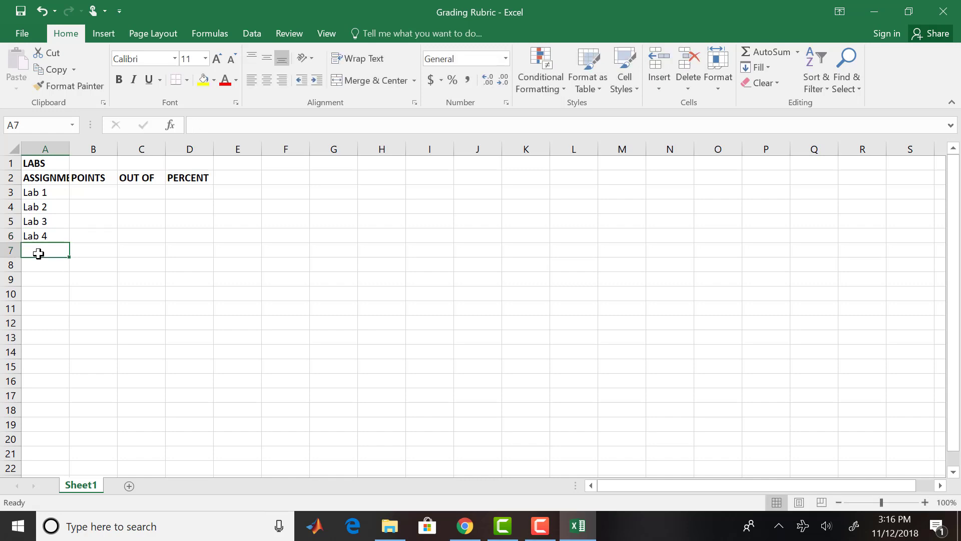
{"action": "type", "text": "Lab"}
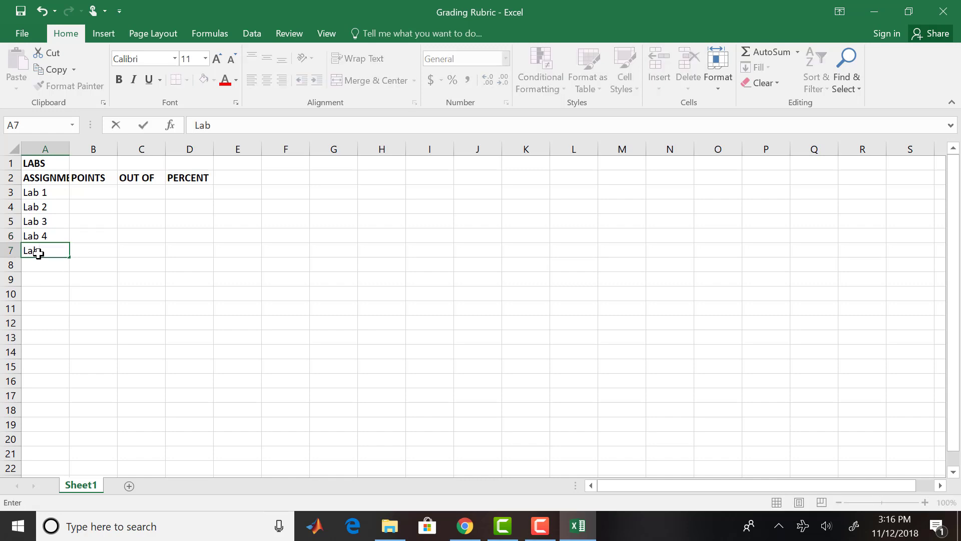
{"action": "type", "text": " 5"}
{"action": "left_click", "coordinate": [41, 264]}
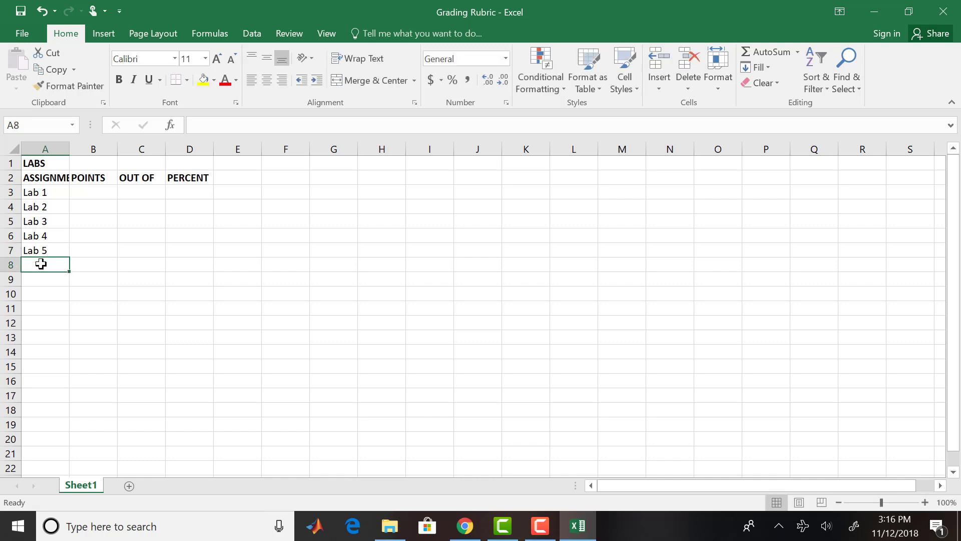
{"action": "type", "text": "La"}
{"action": "key", "text": "BackSpace"}
{"action": "key", "text": "BackSpace"}
{"action": "type", "text": "L"}
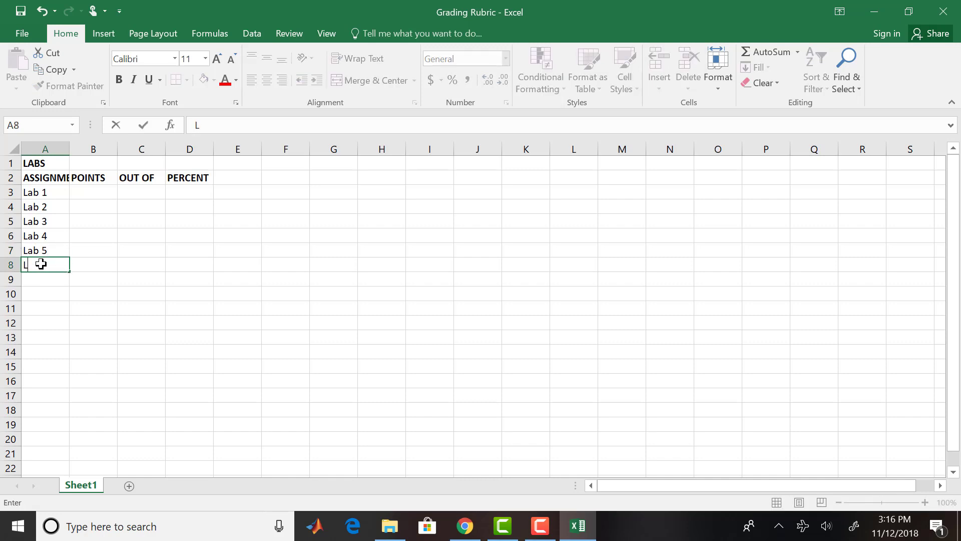
{"action": "type", "text": "ab 6"}
{"action": "left_click", "coordinate": [43, 278]}
{"action": "type", "text": "Lab 7"}
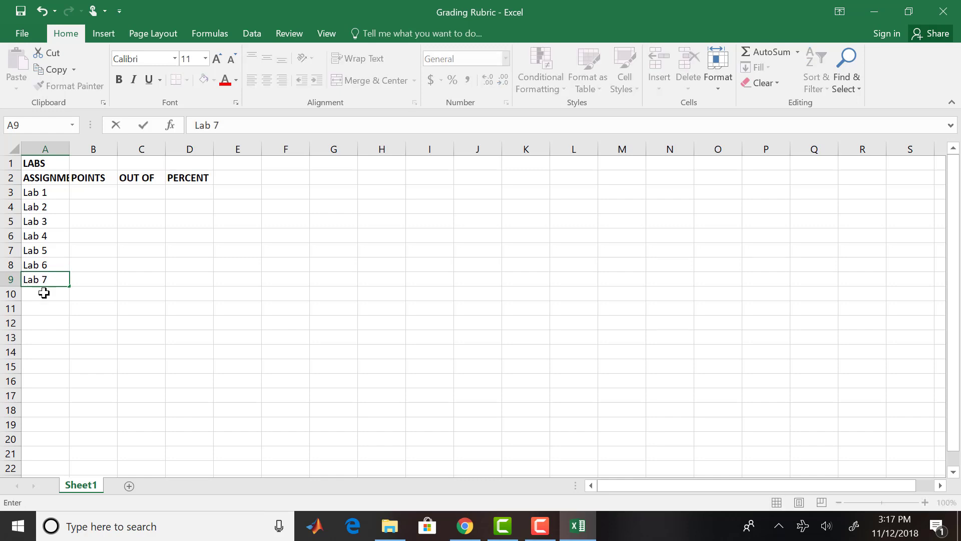
Complete the assignment list with Lab 8, Lab 9 and Lab 10 in cells A10 to A12.
{"action": "left_click", "coordinate": [43, 292]}
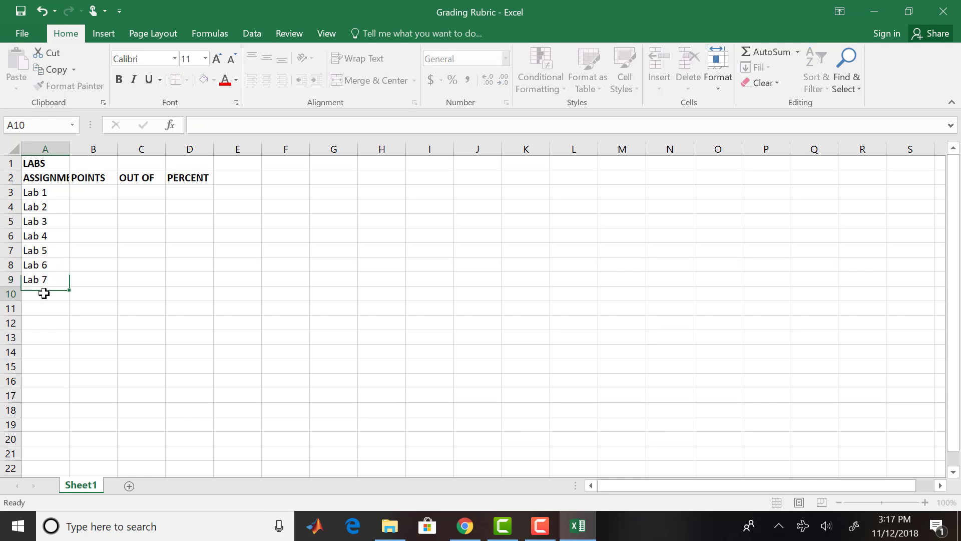
{"action": "type", "text": "Lab"}
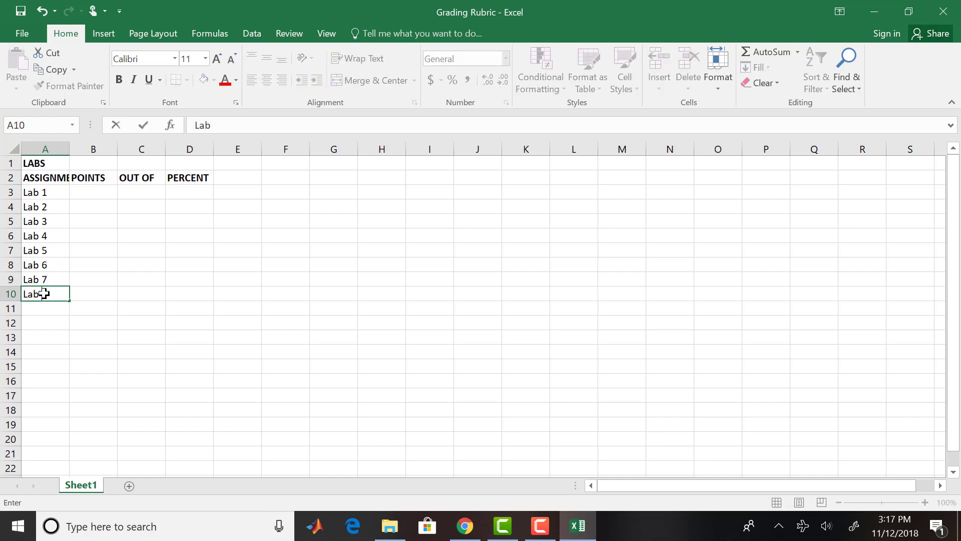
{"action": "type", "text": " 8"}
{"action": "left_click", "coordinate": [44, 309]}
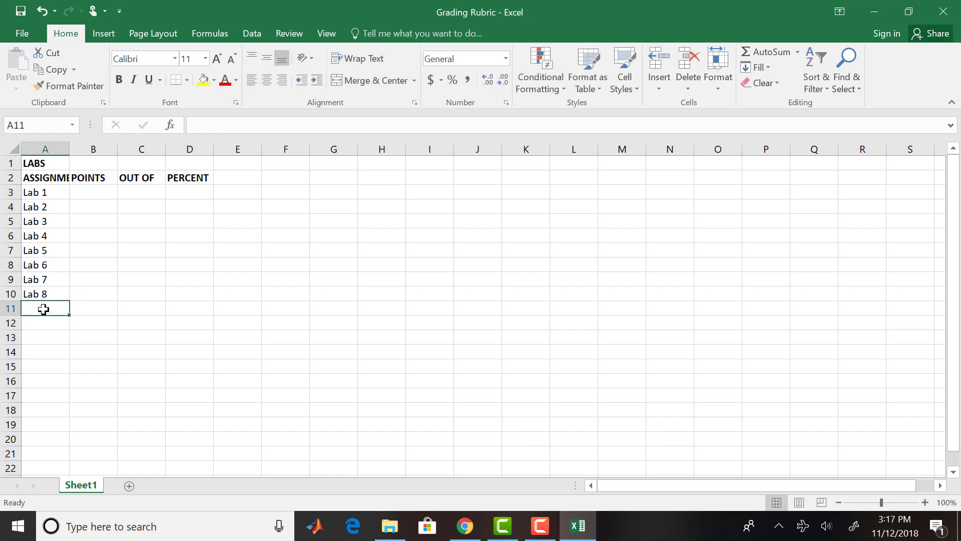
{"action": "type", "text": "Lab"}
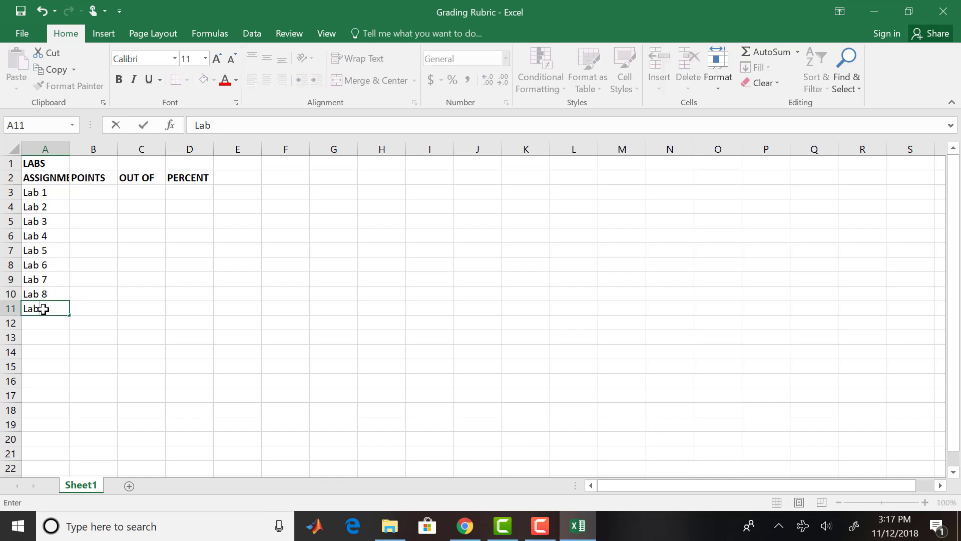
{"action": "type", "text": " 9"}
{"action": "left_click", "coordinate": [45, 319]}
{"action": "type", "text": "Lab"}
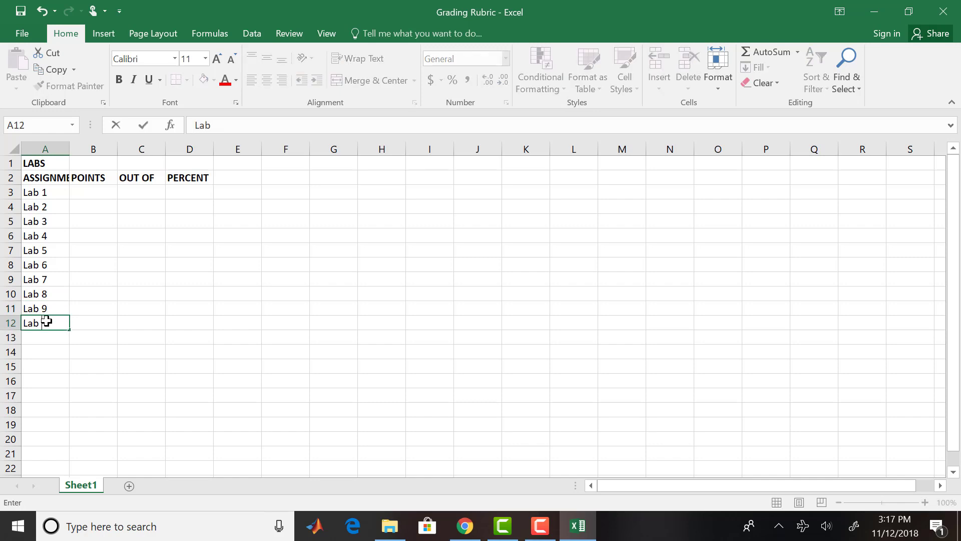
{"action": "type", "text": " 10"}
Merge and center the LABS title across cells A1 to D1.
{"action": "left_click", "coordinate": [54, 164]}
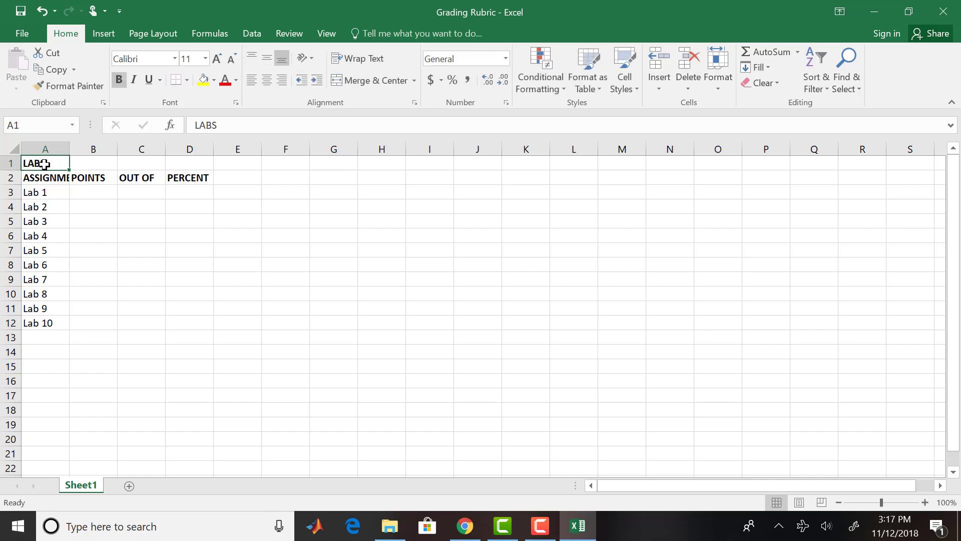
{"action": "left_click_drag", "start_coordinate": [45, 163], "coordinate": [181, 164]}
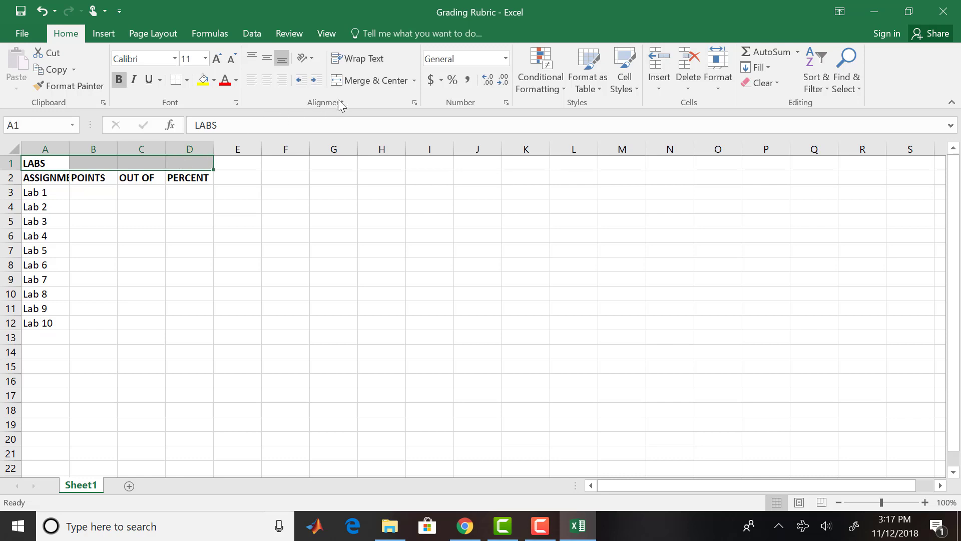
{"action": "left_click", "coordinate": [371, 80]}
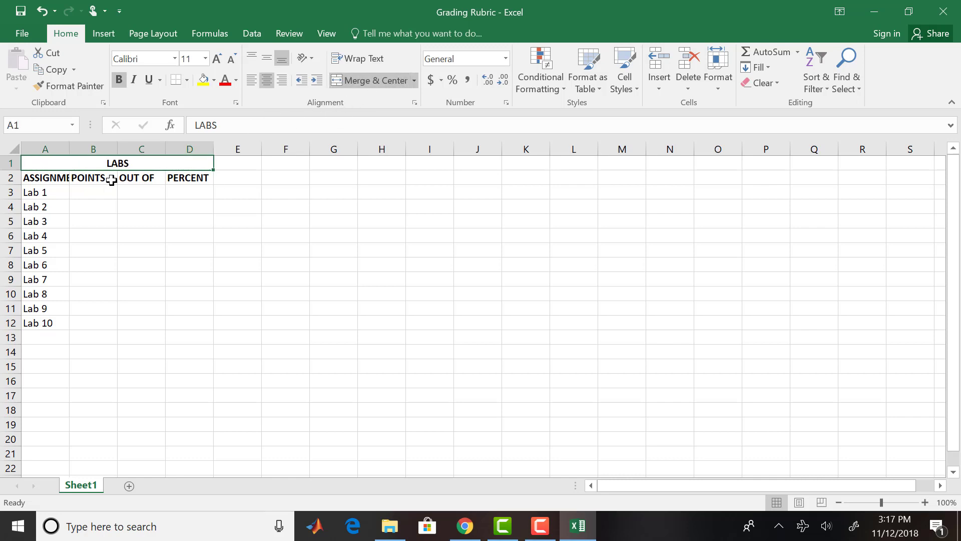
Widen column A to fit the full ASSIGNMENT header and widen columns B to D slightly.
{"action": "left_click", "coordinate": [55, 180]}
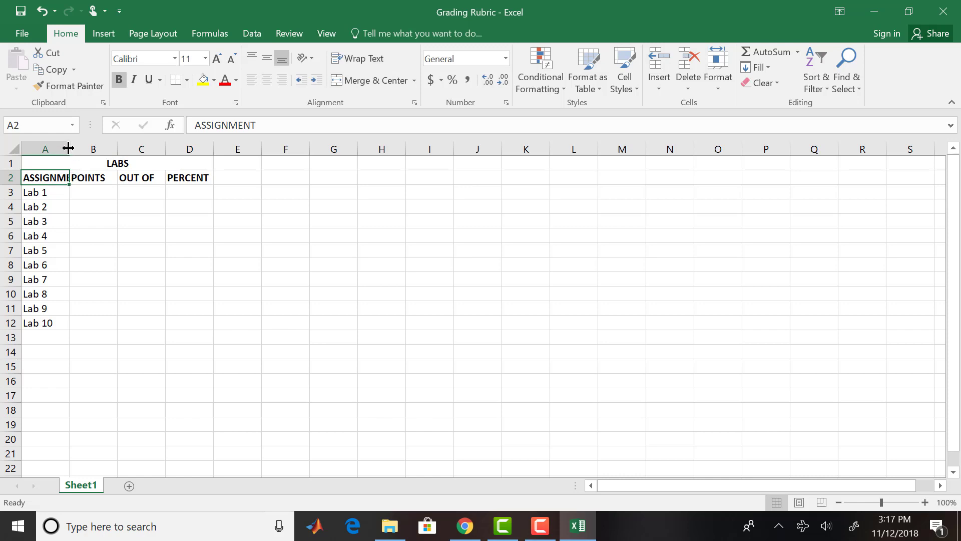
{"action": "left_click_drag", "start_coordinate": [68, 147], "coordinate": [95, 148]}
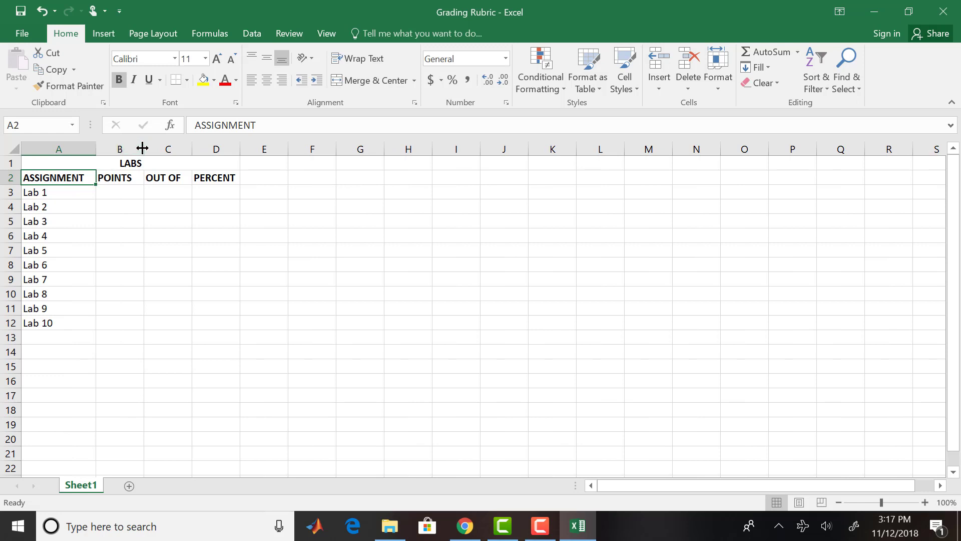
{"action": "left_click_drag", "start_coordinate": [143, 148], "coordinate": [274, 150]}
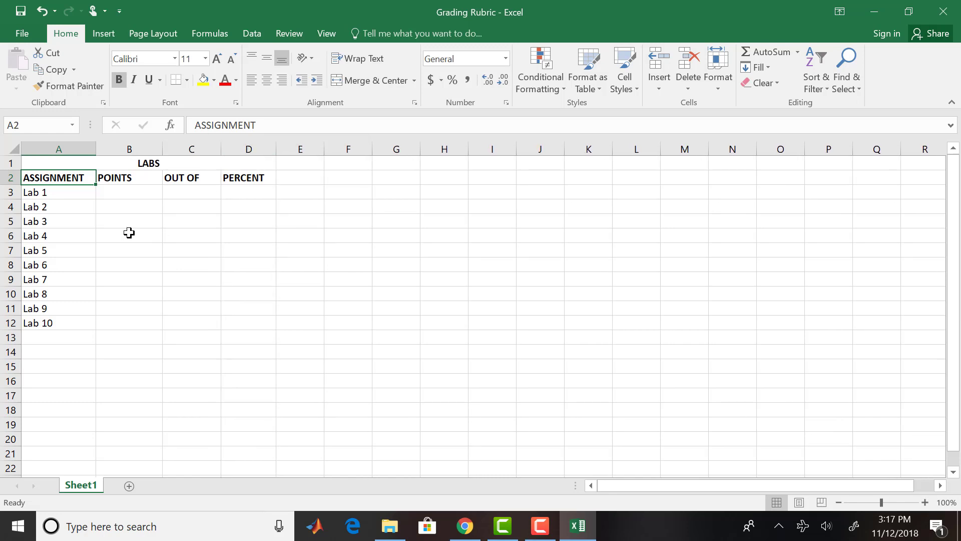
Add the row label Total in cell A13 below Lab 10.
{"action": "left_click", "coordinate": [43, 339]}
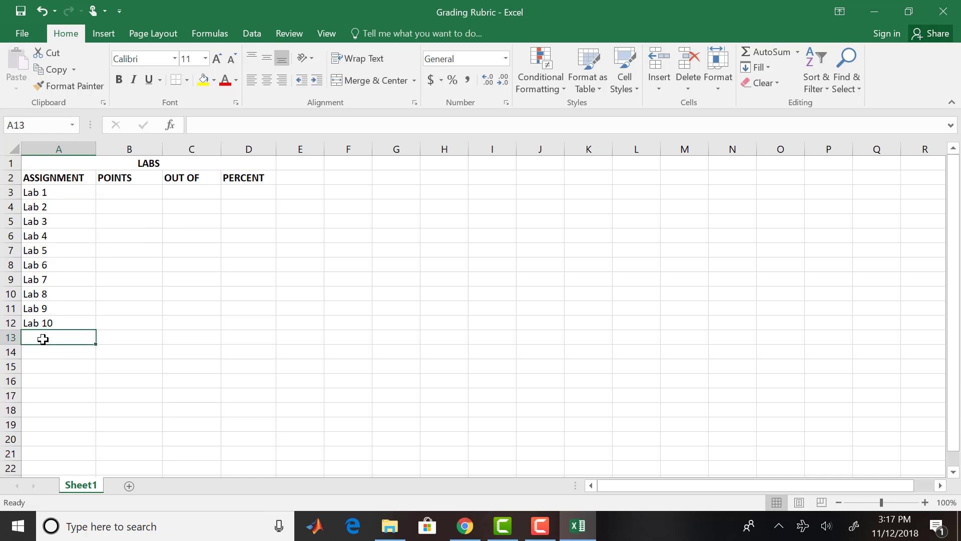
{"action": "type", "text": "Total"}
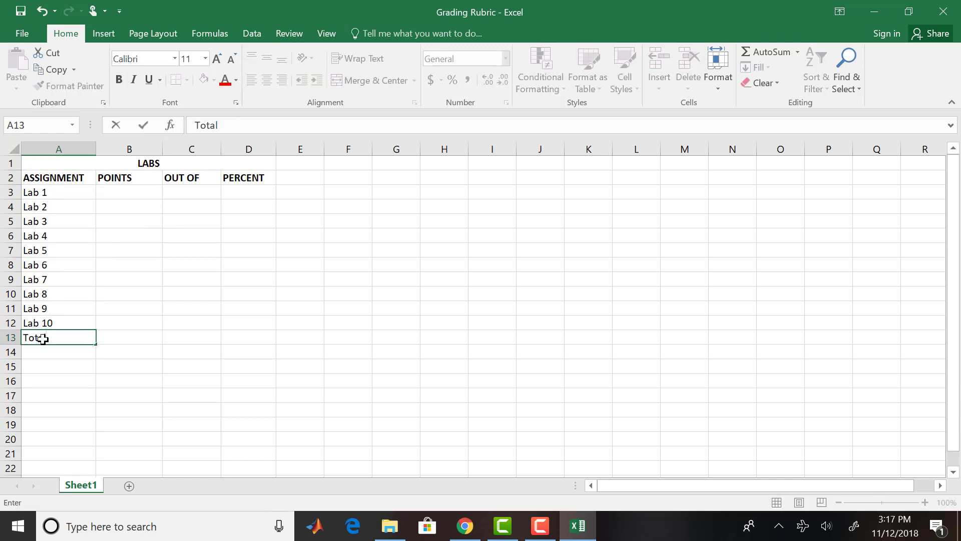
{"action": "left_click", "coordinate": [65, 164]}
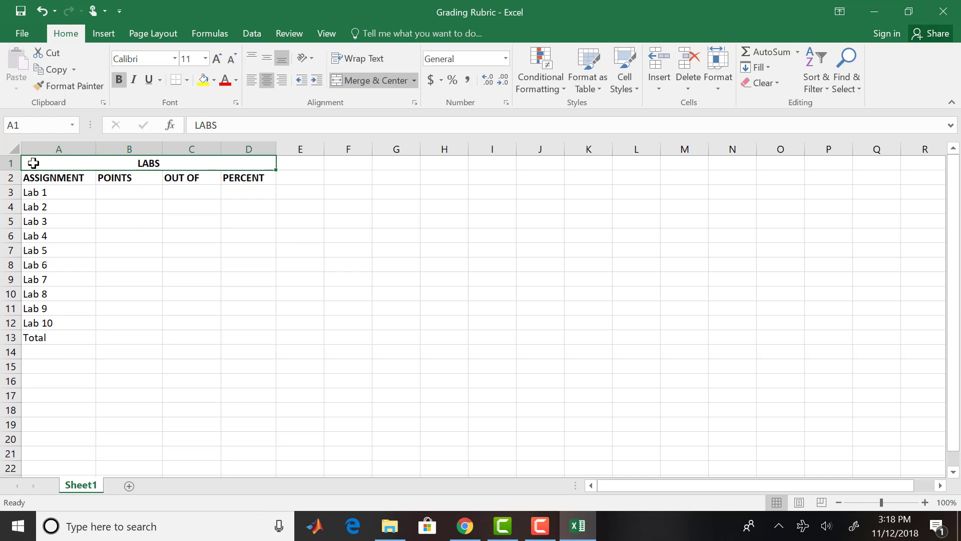
Apply borders around all cells of the labs table, from A1 to D13.
{"action": "left_click_drag", "start_coordinate": [33, 163], "coordinate": [152, 328]}
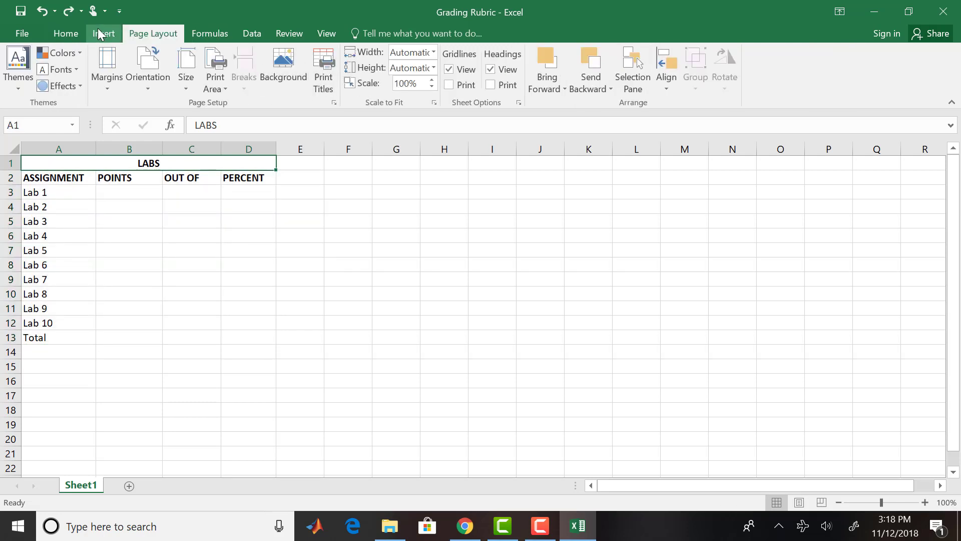
{"action": "left_click", "coordinate": [80, 34]}
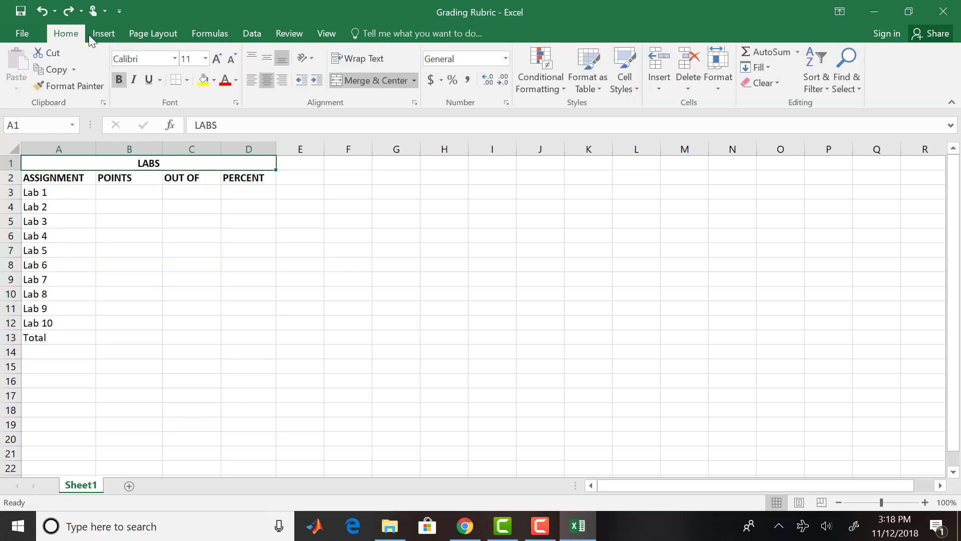
{"action": "left_click_drag", "start_coordinate": [35, 193], "coordinate": [249, 337]}
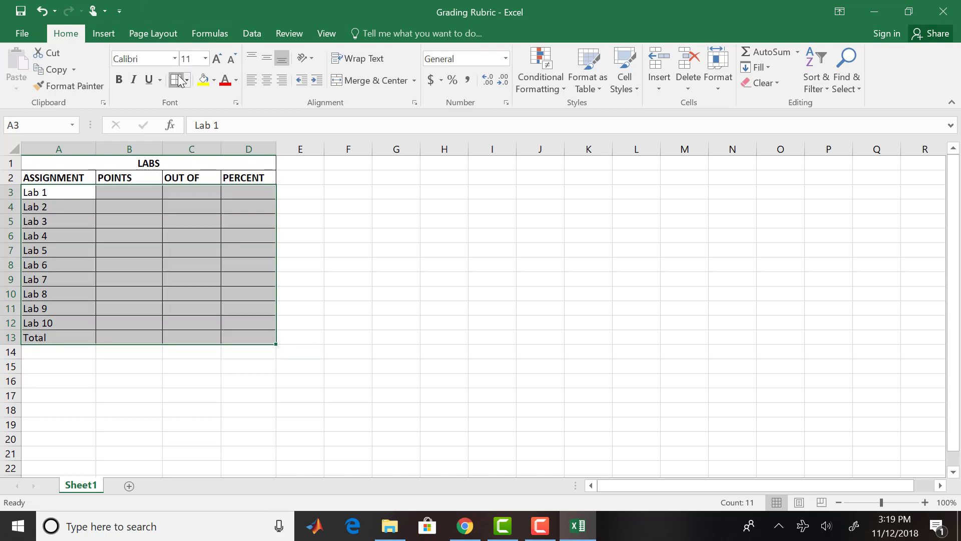
{"action": "left_click", "coordinate": [254, 266]}
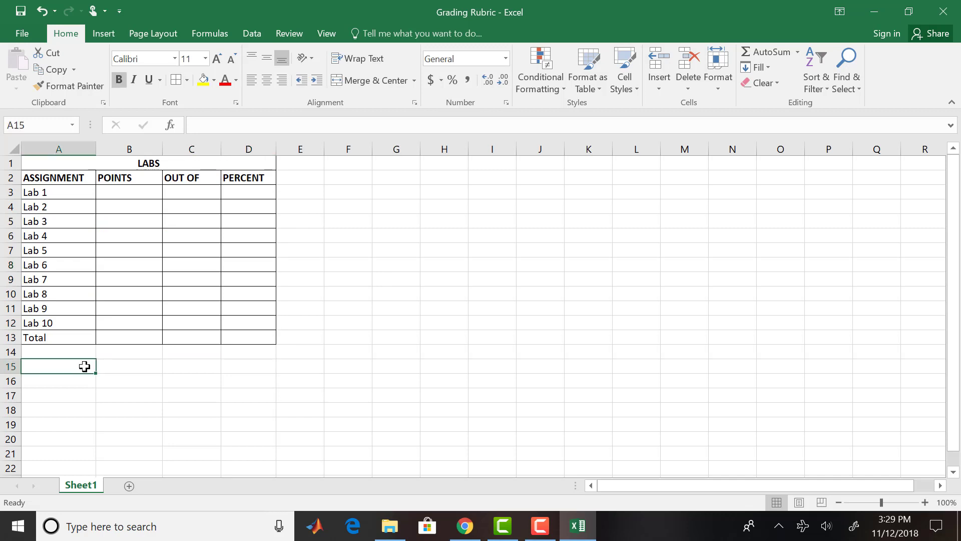
Enter the bold title HOMEWORK in cell A15 for a second table below the labs table.
{"action": "type", "text": "Hom"}
{"action": "key", "text": "BackSpace"}
{"action": "key", "text": "BackSpace"}
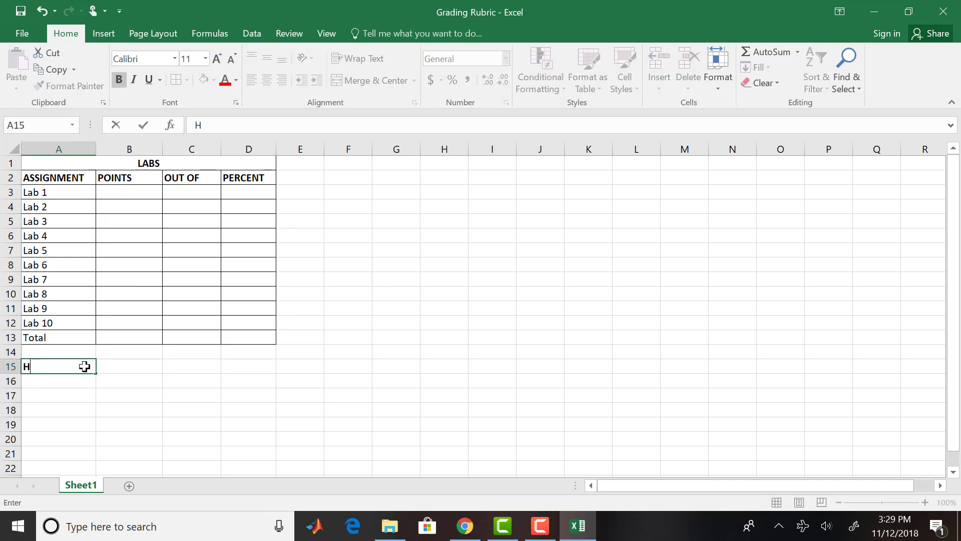
{"action": "type", "text": "OMEWORK"}
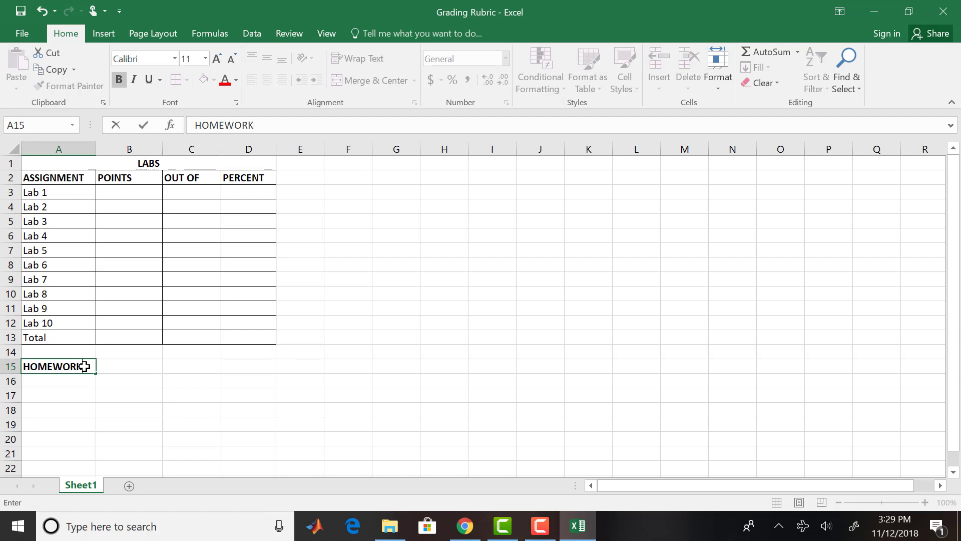
Enter the bold column header ASSIGNMENT in cell A16 under the HOMEWORK title.
{"action": "left_click", "coordinate": [58, 384]}
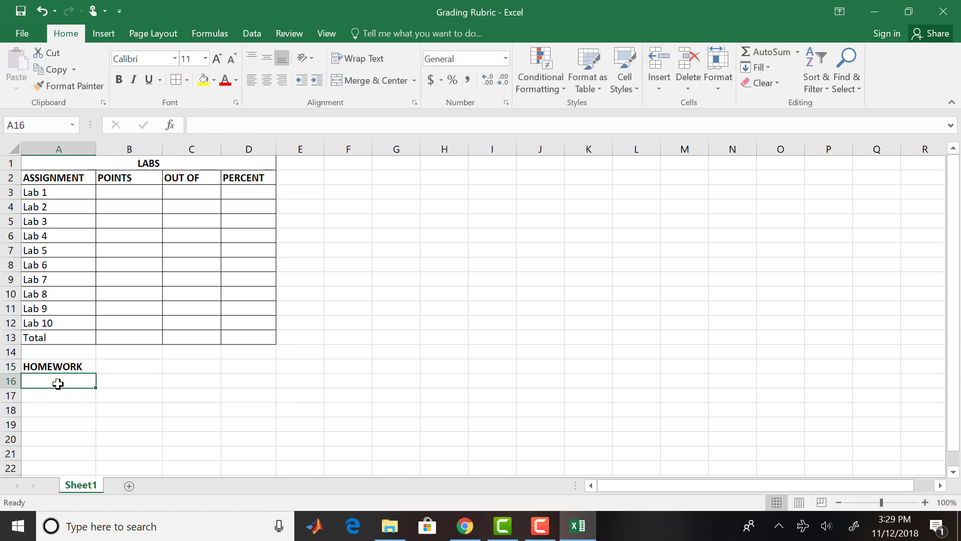
{"action": "key", "text": "ctrl+b"}
{"action": "type", "text": "ASS"}
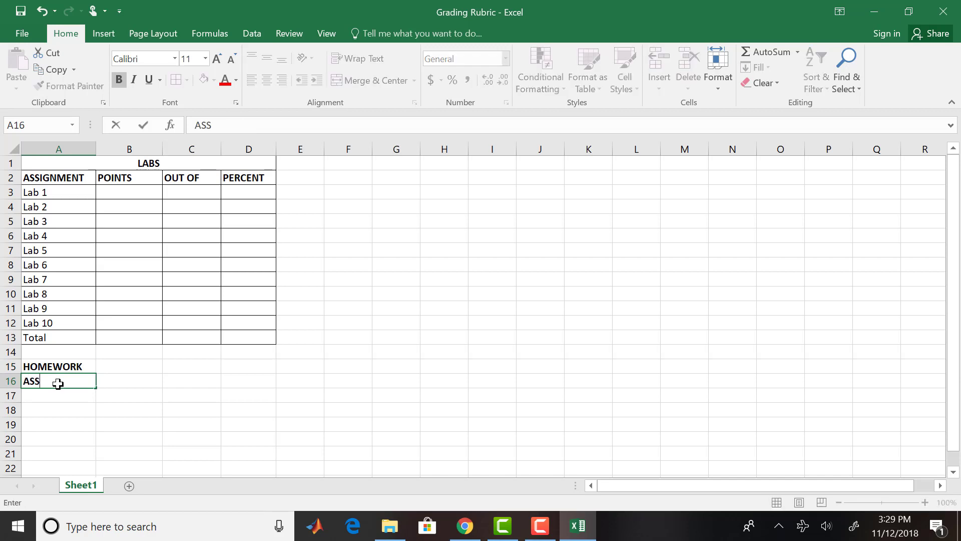
{"action": "type", "text": "IGNMENT"}
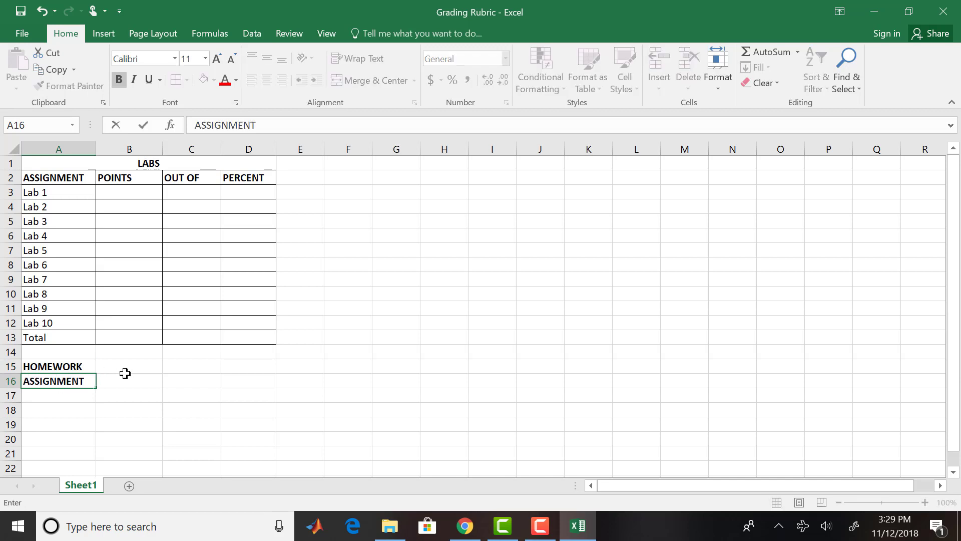
Enter the bold column header POINTS in cell B16 of the homework table.
{"action": "left_click", "coordinate": [126, 382]}
{"action": "type", "text": "o"}
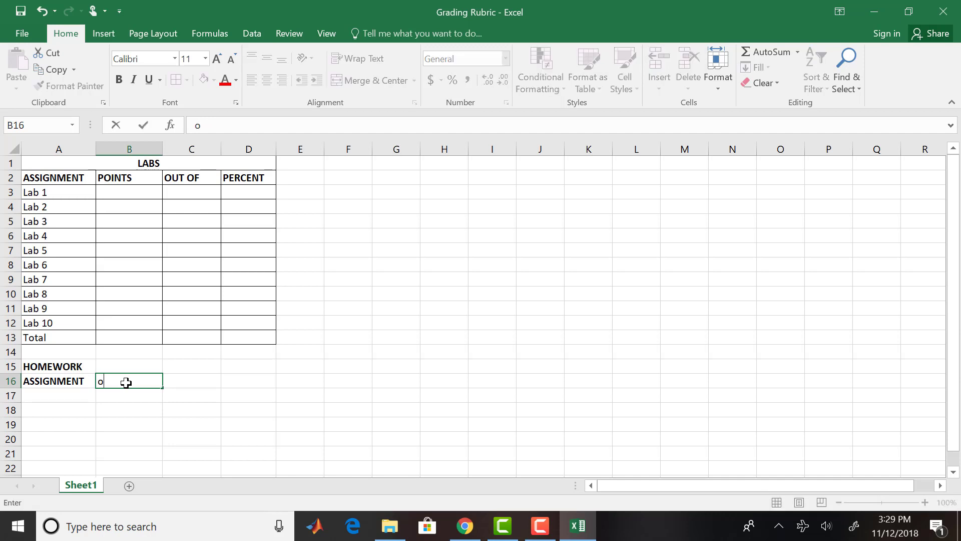
{"action": "key", "text": "BackSpace"}
{"action": "key", "text": "ctrl+b"}
{"action": "type", "text": "pO"}
{"action": "key", "text": "BackSpace"}
{"action": "key", "text": "BackSpace"}
{"action": "type", "text": "POINRA"}
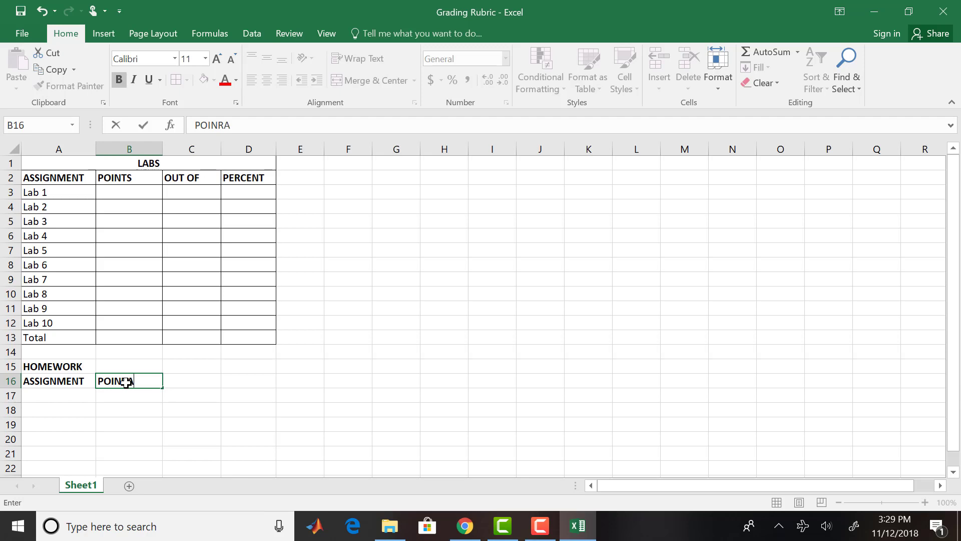
{"action": "key", "text": "BackSpace"}
{"action": "key", "text": "BackSpace"}
{"action": "type", "text": "TS"}
Add the bold column headers OUT OF in cell C16 and PERCENT in cell D16.
{"action": "left_click", "coordinate": [177, 385]}
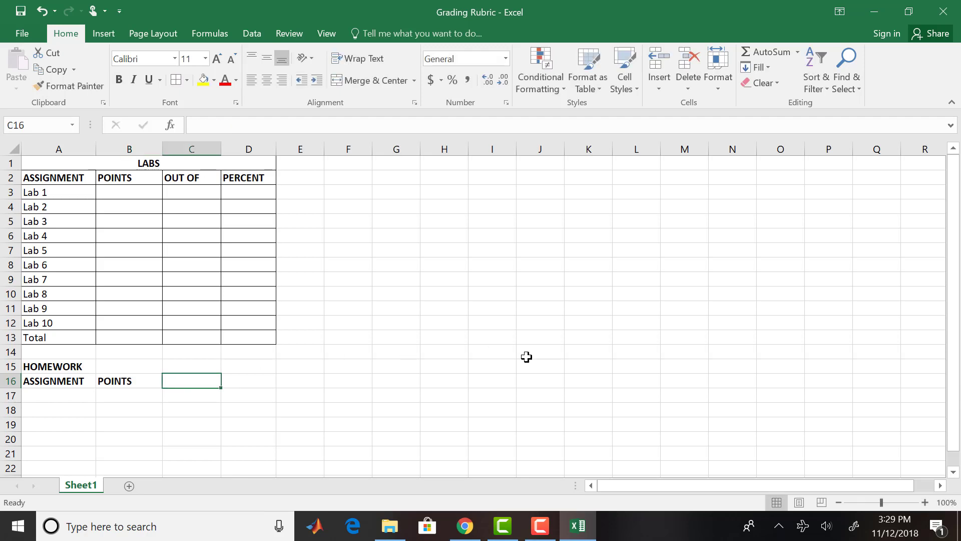
{"action": "type", "text": "OUT OF"}
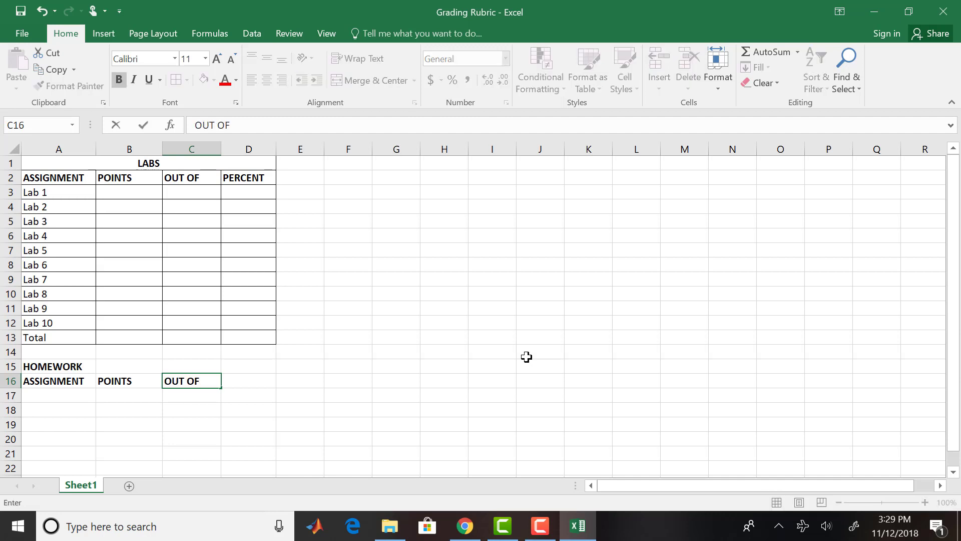
{"action": "key", "text": "Tab"}
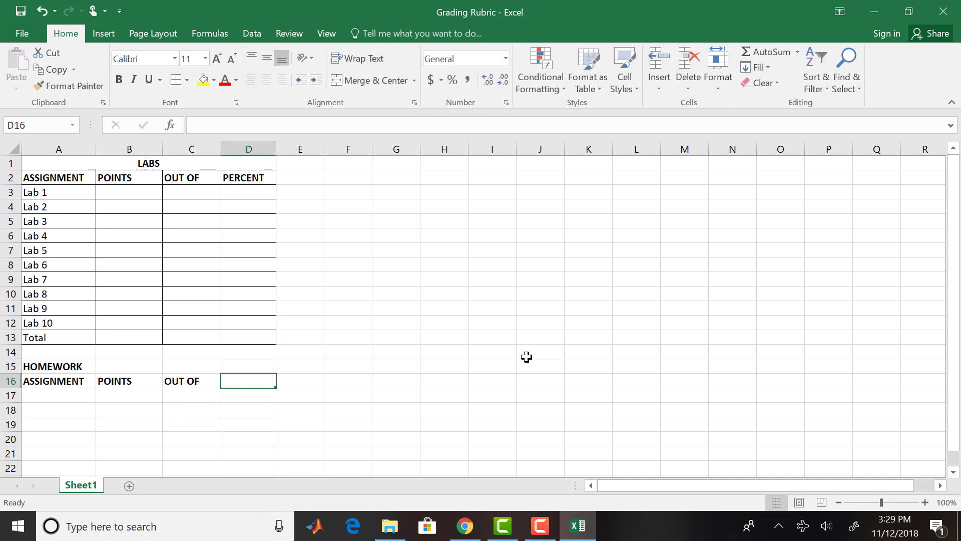
{"action": "key", "text": "ctrl+b"}
{"action": "type", "text": "PERCENT"}
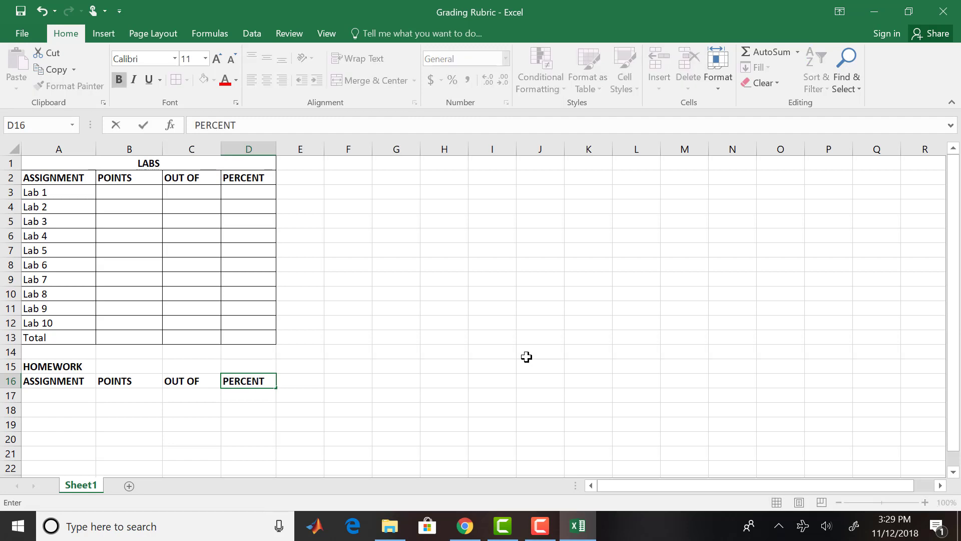
Enter the homework assignment names HW 1 in cell A17 and HW 2 in cell A18.
{"action": "left_click", "coordinate": [55, 399]}
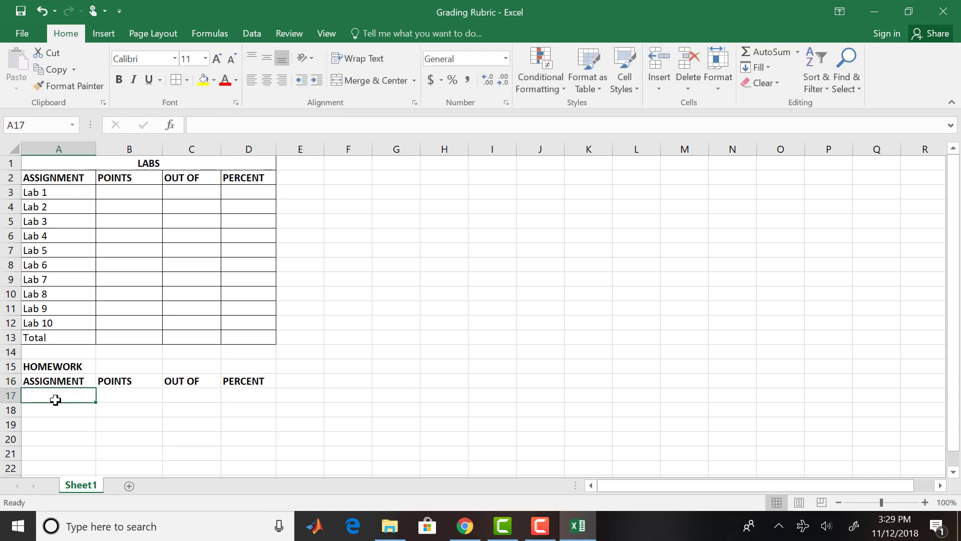
{"action": "type", "text": "H"}
{"action": "key", "text": "BackSpace"}
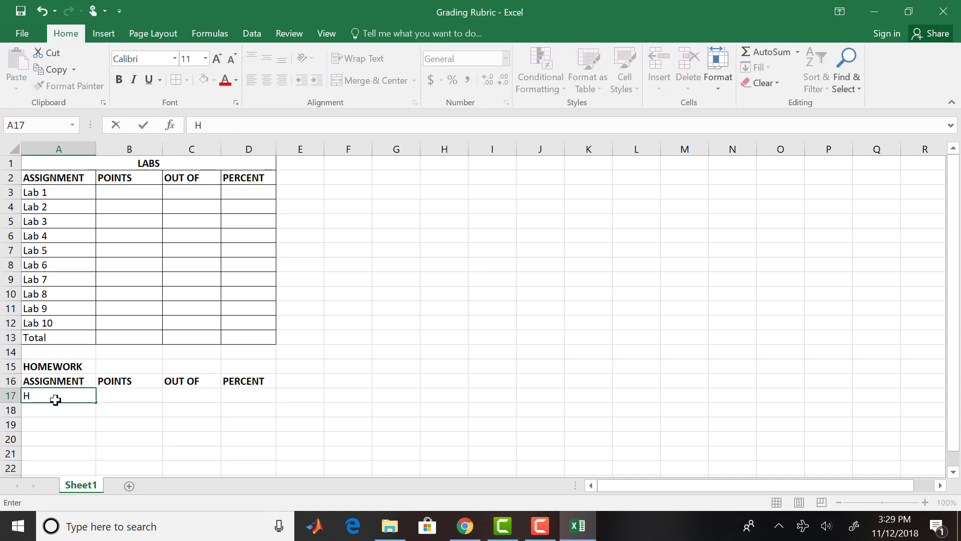
{"action": "type", "text": "W 1"}
{"action": "left_click", "coordinate": [47, 410]}
{"action": "type", "text": "HW"}
{"action": "key", "text": "BackSpace"}
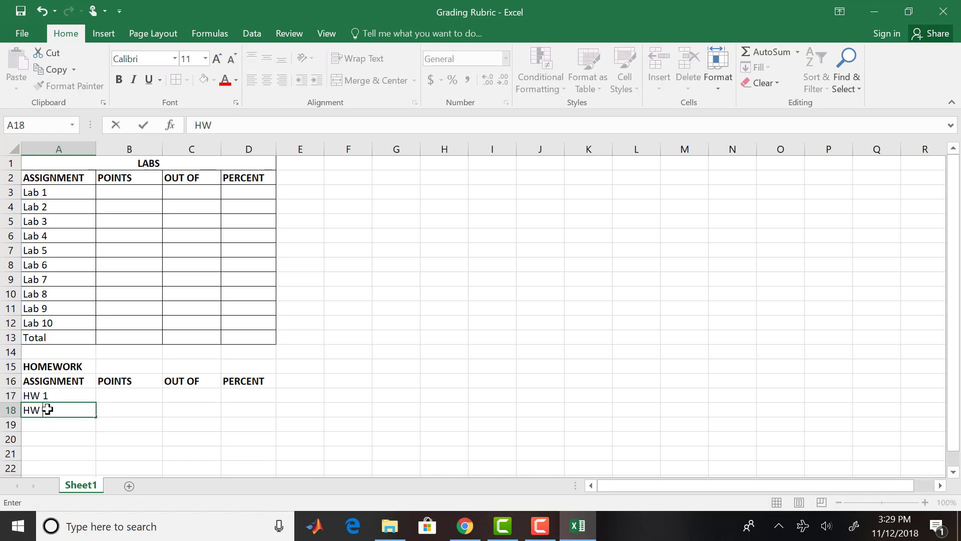
{"action": "key", "text": "Return"}
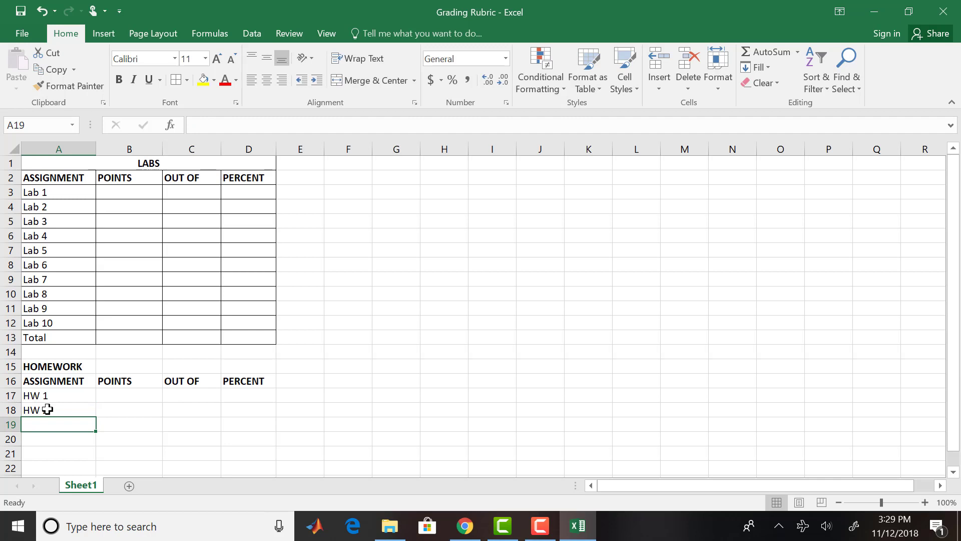
Continue the homework assignment list with HW 3, HW 4 and HW 5 in cells A19 to A21.
{"action": "type", "text": "HW 3"}
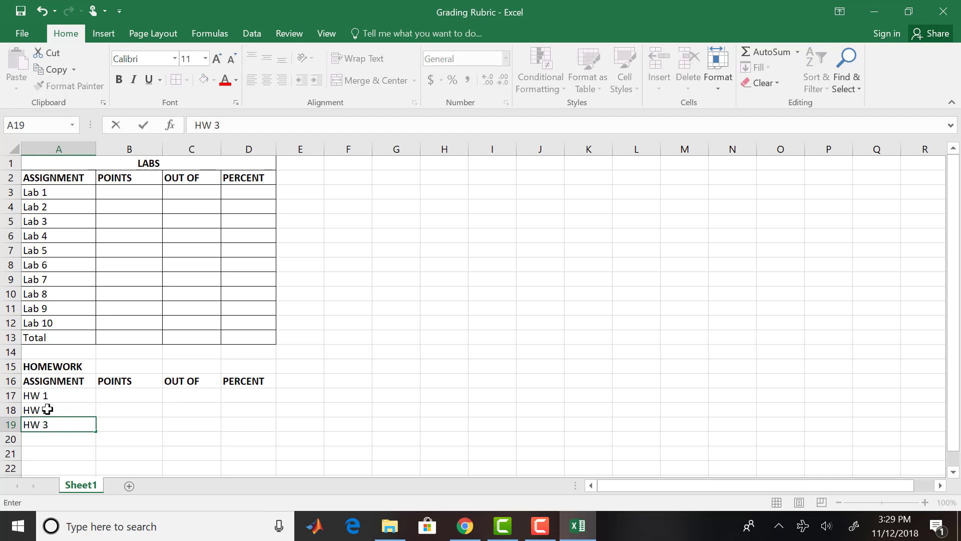
{"action": "key", "text": "Return"}
{"action": "type", "text": "HW "}
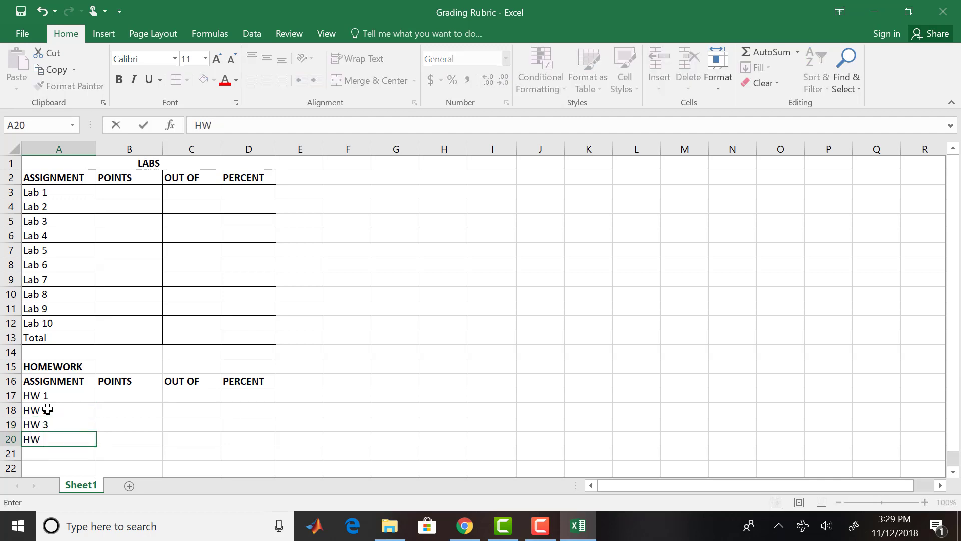
{"action": "type", "text": "4"}
{"action": "key", "text": "Return"}
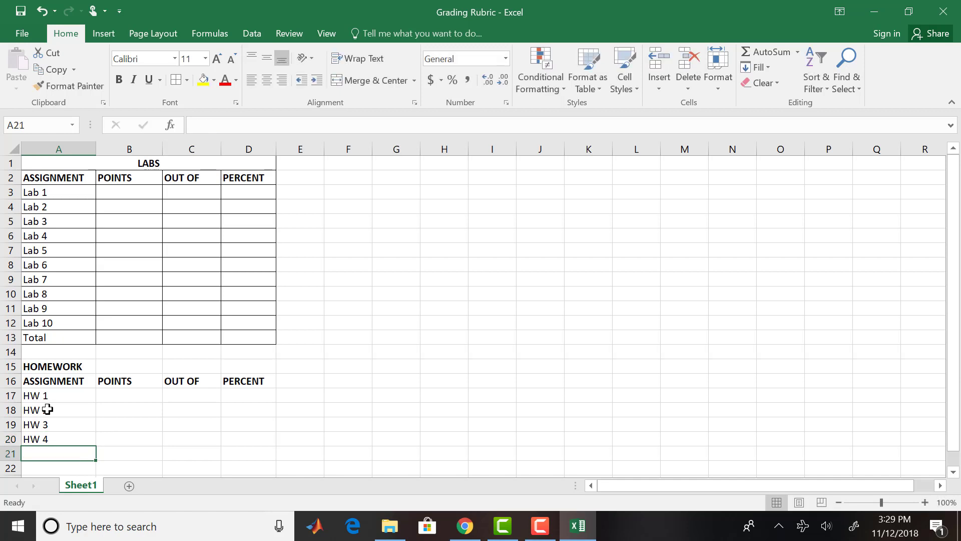
{"action": "type", "text": "HW"}
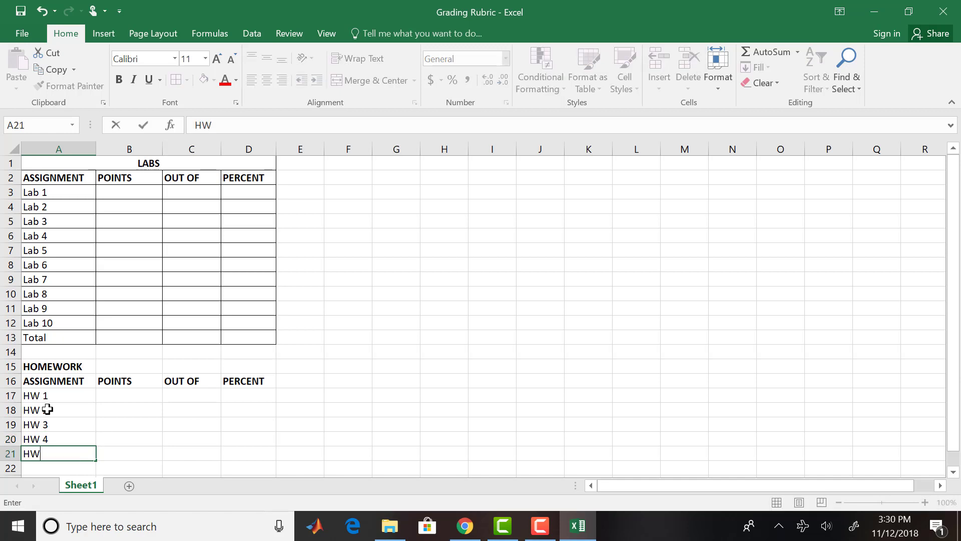
{"action": "type", "text": " 5"}
{"action": "key", "text": "Return"}
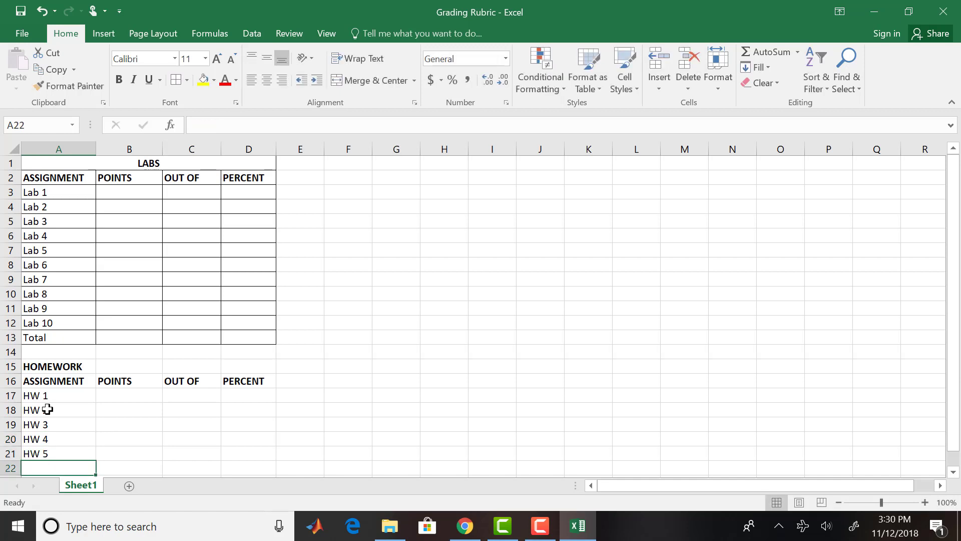
Add the assignment names HW 6, HW 7 and HW 8 in cells A22 to A24.
{"action": "type", "text": "HW 6"}
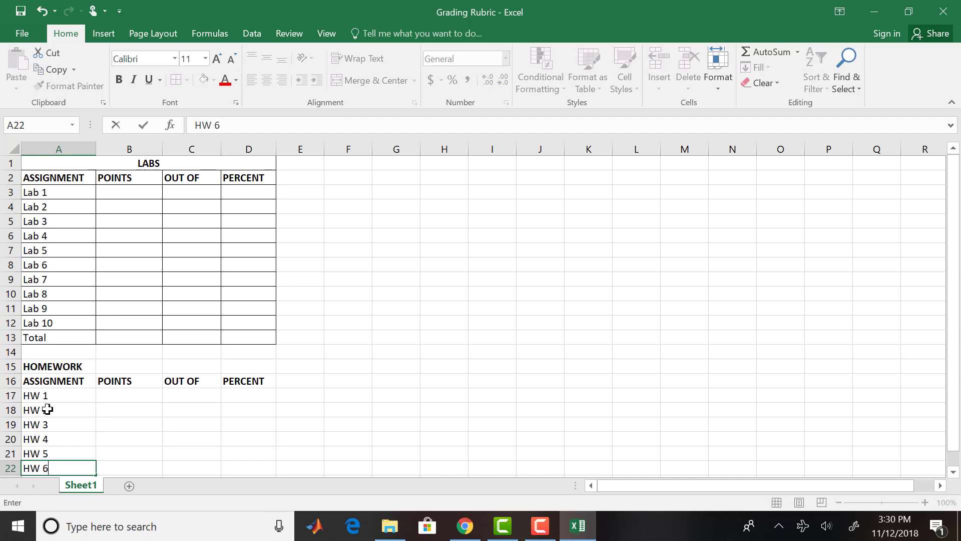
{"action": "key", "text": "Return"}
{"action": "type", "text": "HW"}
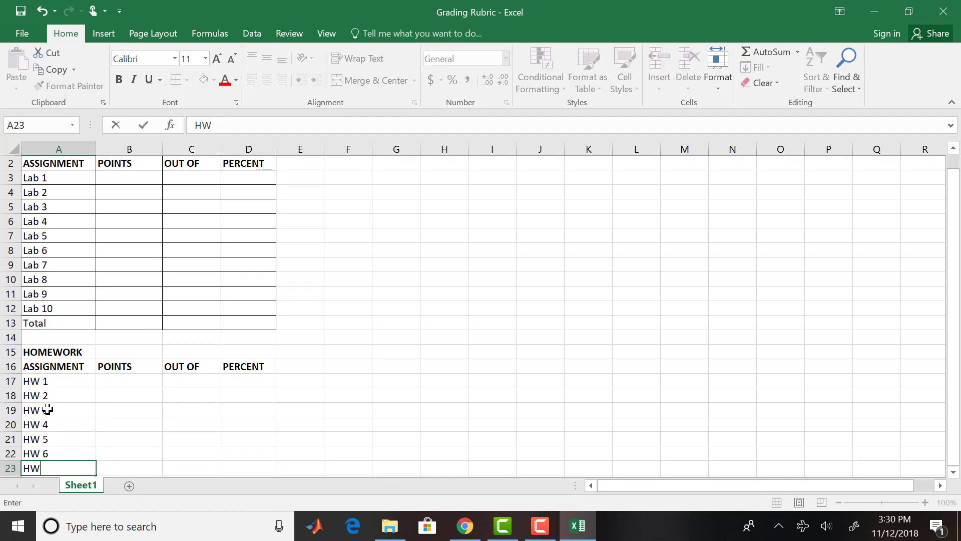
{"action": "type", "text": " 7"}
{"action": "key", "text": "Return"}
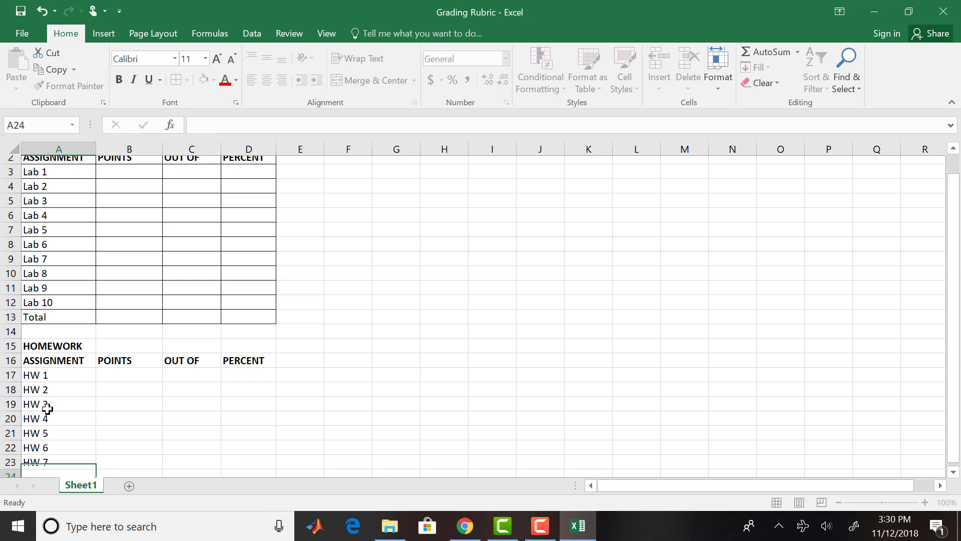
{"action": "type", "text": "HW"}
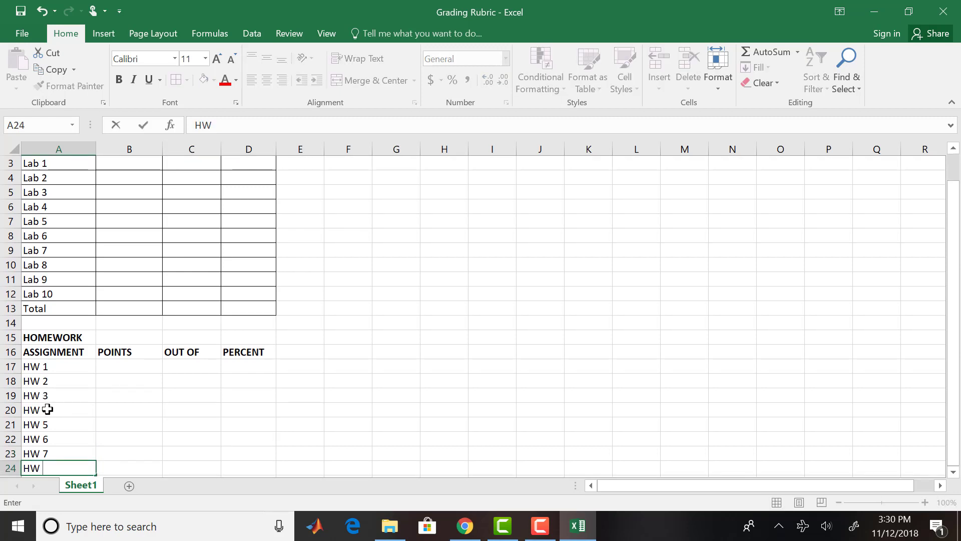
{"action": "type", "text": " 8"}
{"action": "key", "text": "Return"}
Complete the homework list with HW 9 in A25, HW 10 in A26 and Total in A27.
{"action": "type", "text": "HW "}
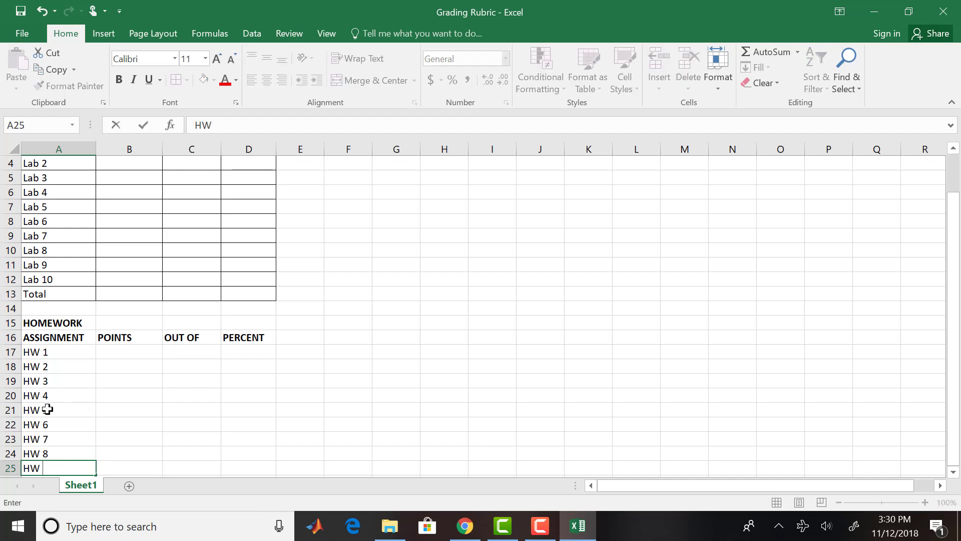
{"action": "type", "text": "9"}
{"action": "key", "text": "Return"}
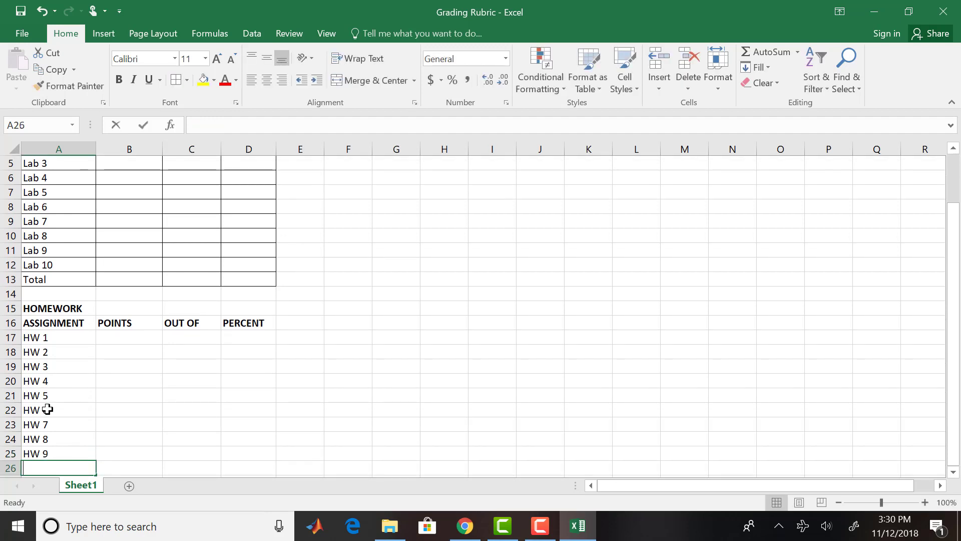
{"action": "type", "text": "HW 10"}
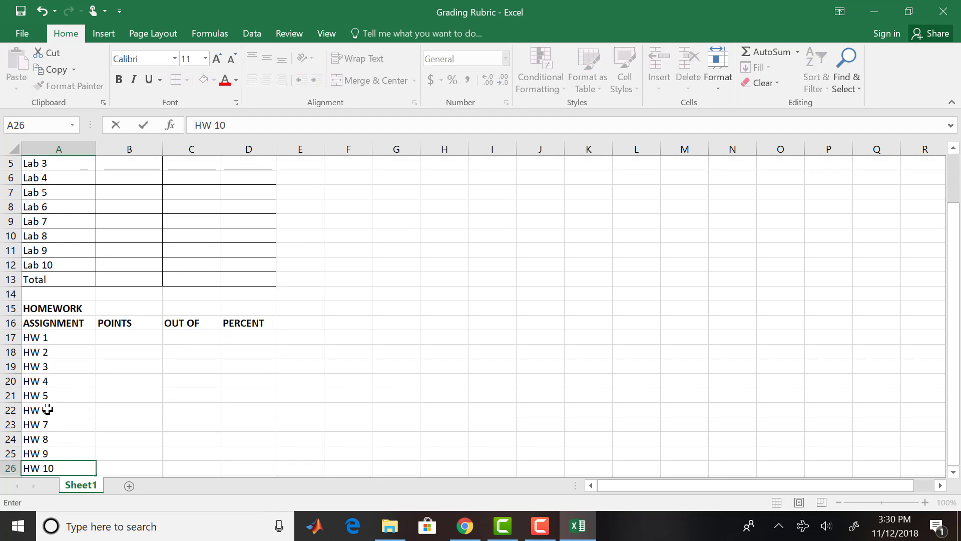
{"action": "key", "text": "Return"}
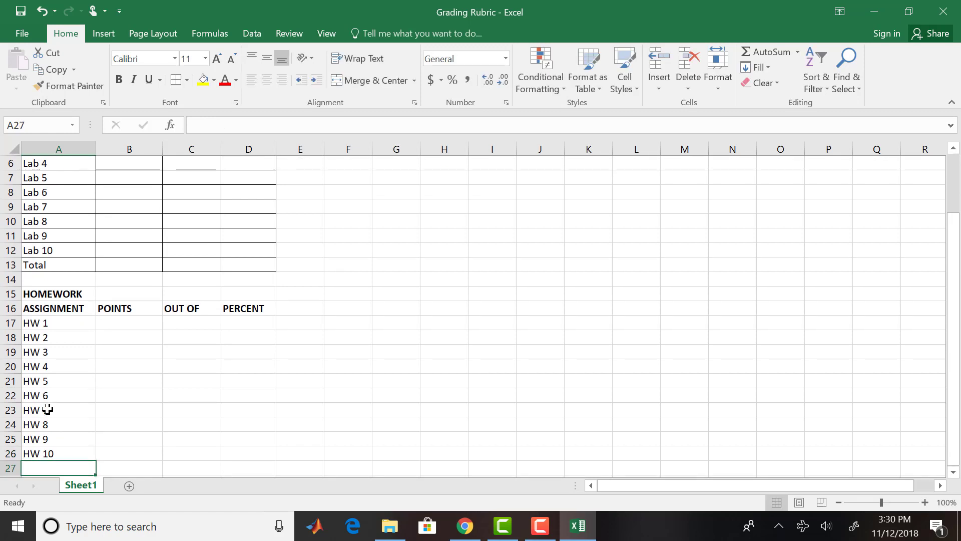
{"action": "type", "text": "Total"}
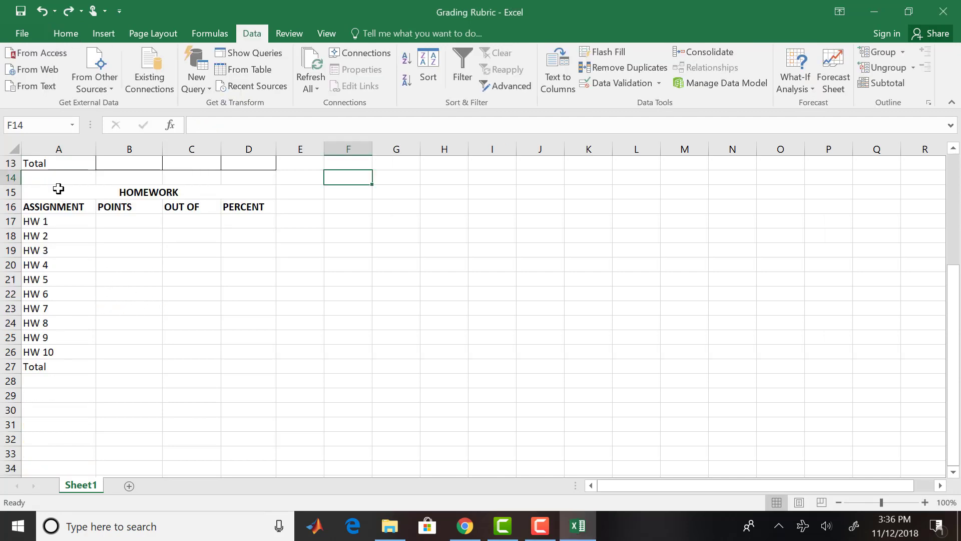
Format the homework range A15:D27 as a table with headers, using the first custom bordered table style.
{"action": "left_click", "coordinate": [29, 192]}
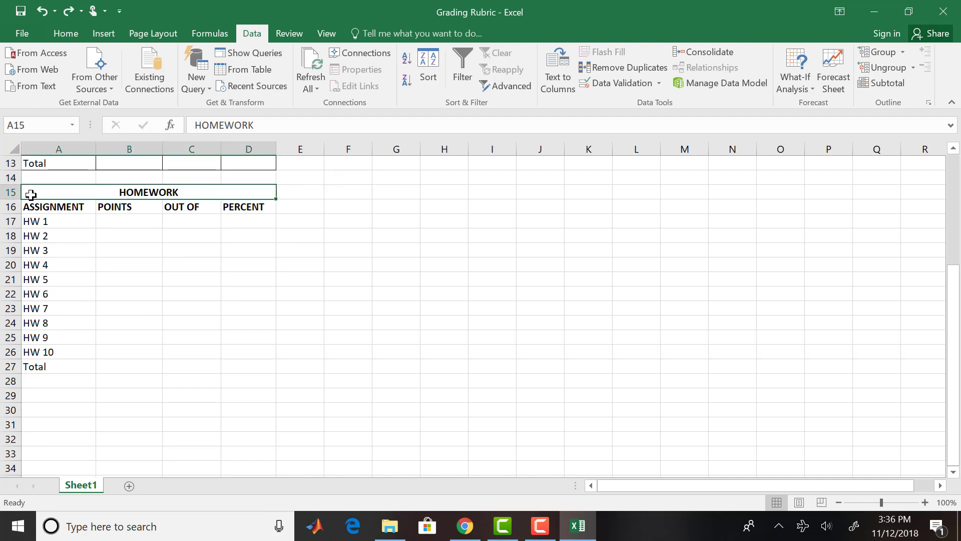
{"action": "mouse_move", "coordinate": [30, 195]}
{"action": "left_mouse_down"}
{"action": "mouse_move", "coordinate": [93, 301]}
{"action": "mouse_move", "coordinate": [112, 363]}
{"action": "left_mouse_up"}
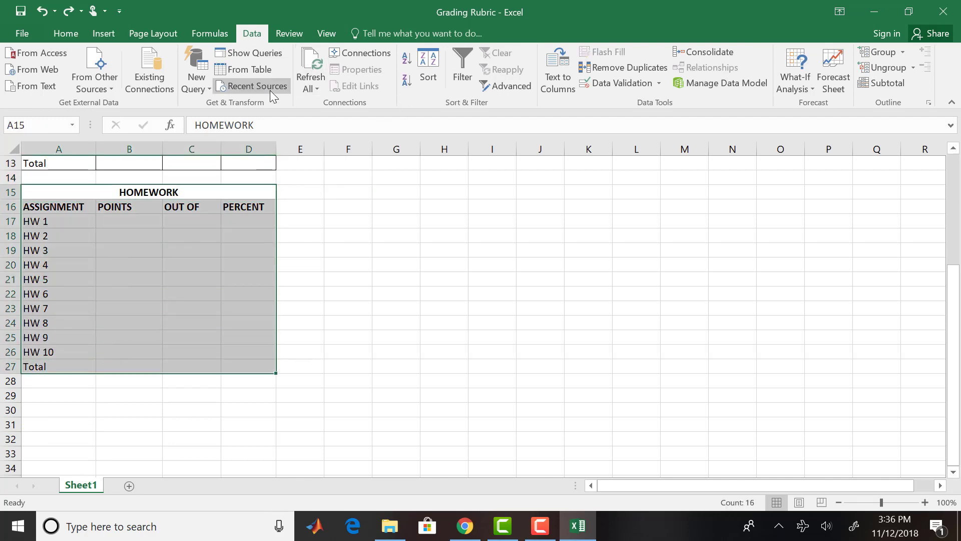
{"action": "left_click", "coordinate": [92, 35]}
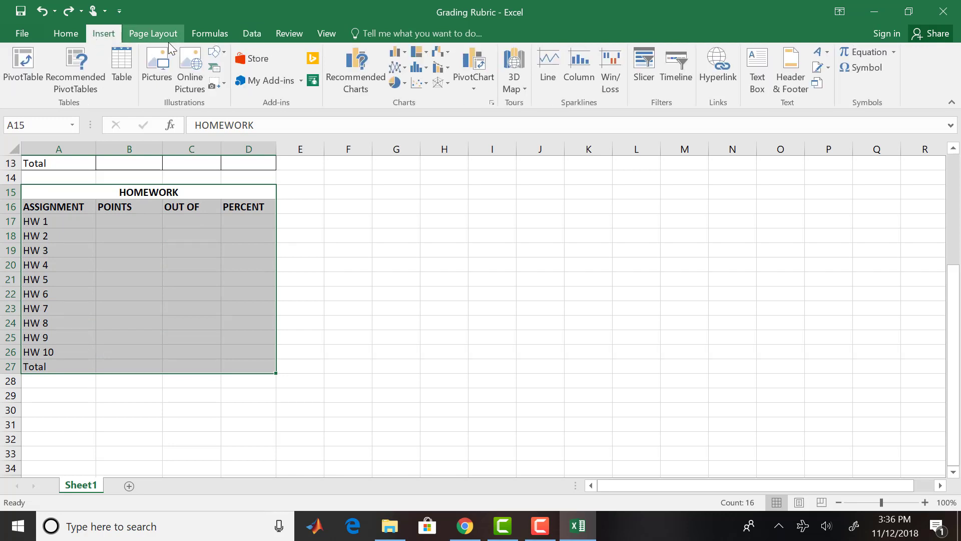
{"action": "left_click", "coordinate": [69, 34]}
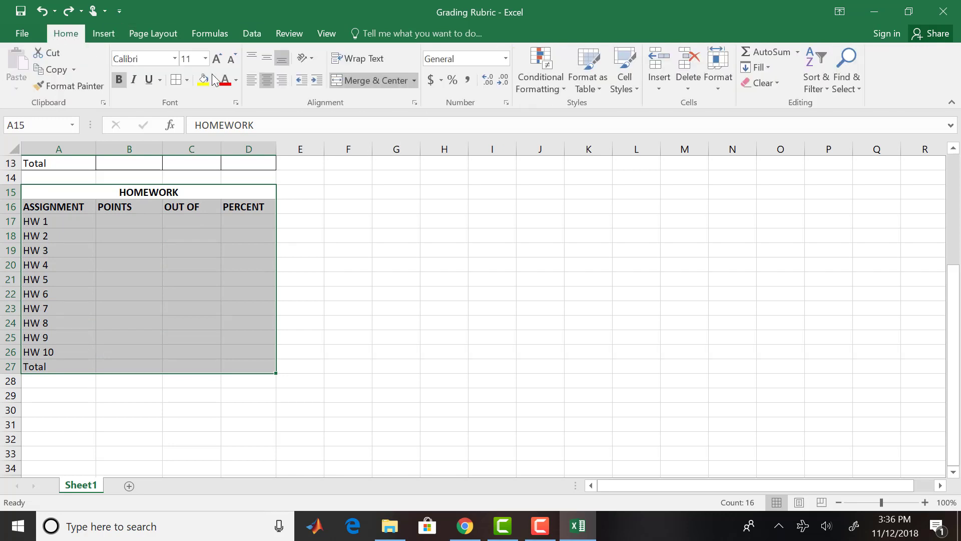
{"action": "left_click", "coordinate": [595, 79]}
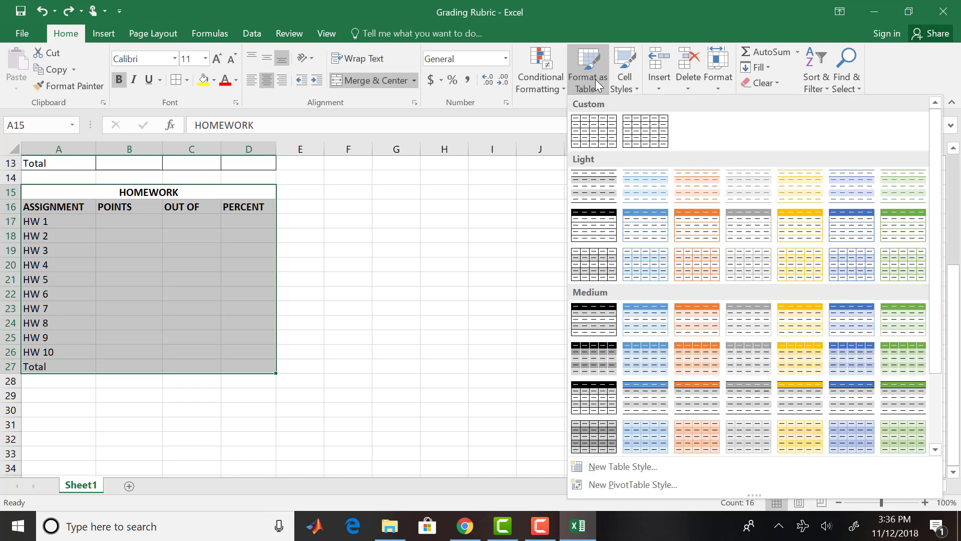
{"action": "left_click", "coordinate": [603, 131]}
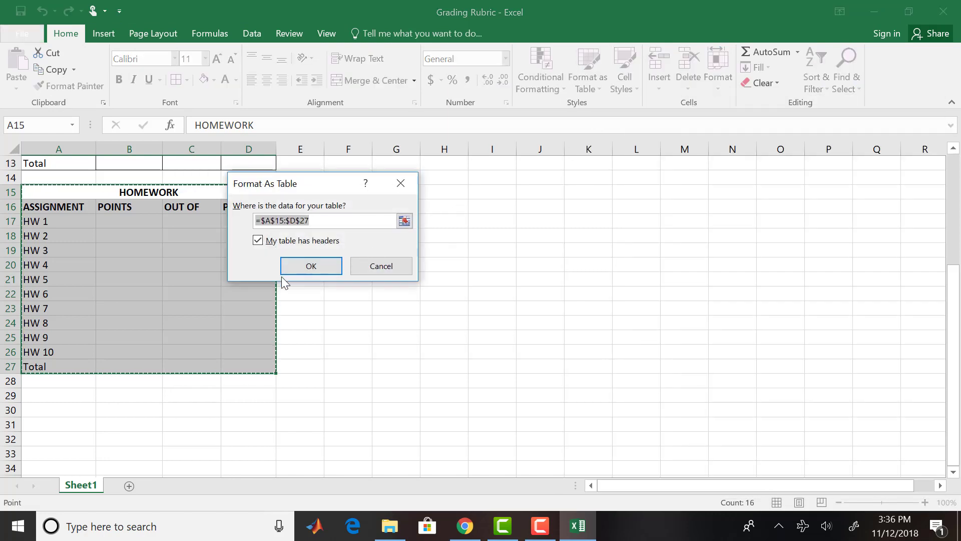
{"action": "left_click", "coordinate": [298, 268]}
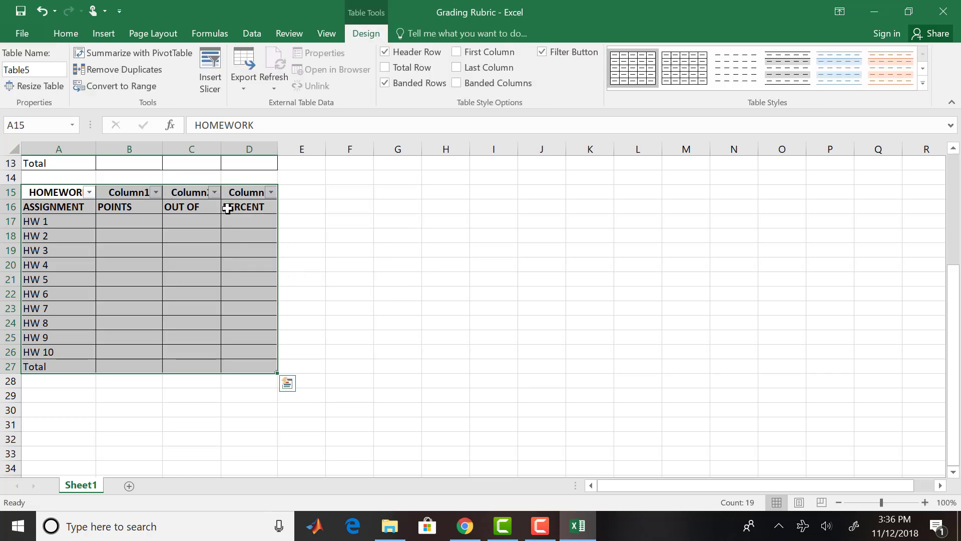
Turn off the filter on the homework table's header row.
{"action": "left_click", "coordinate": [70, 35]}
{"action": "left_click", "coordinate": [98, 38]}
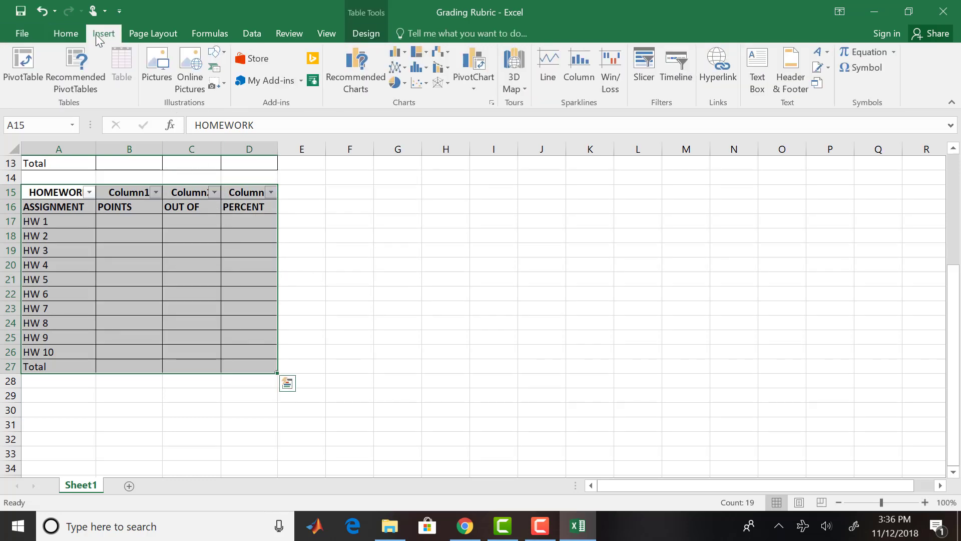
{"action": "left_click", "coordinate": [249, 35]}
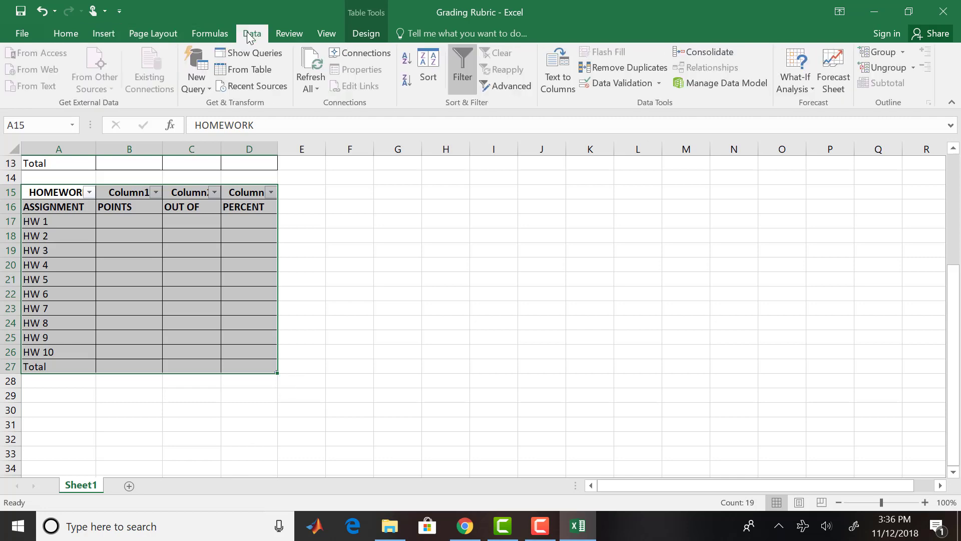
{"action": "left_click", "coordinate": [467, 84]}
{"action": "left_click", "coordinate": [156, 237]}
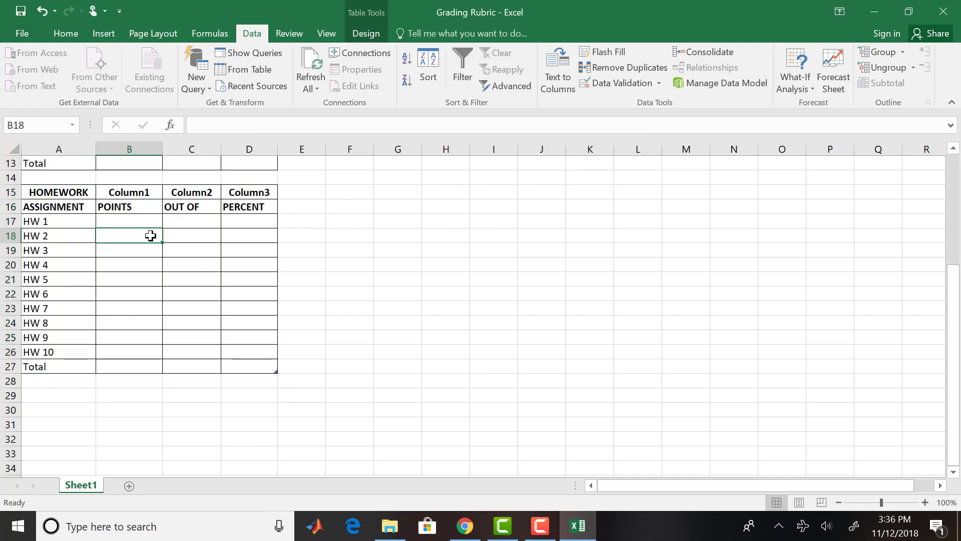
Try to clear the placeholder header text in cells B15 and D15 of the homework table.
{"action": "left_click", "coordinate": [136, 192]}
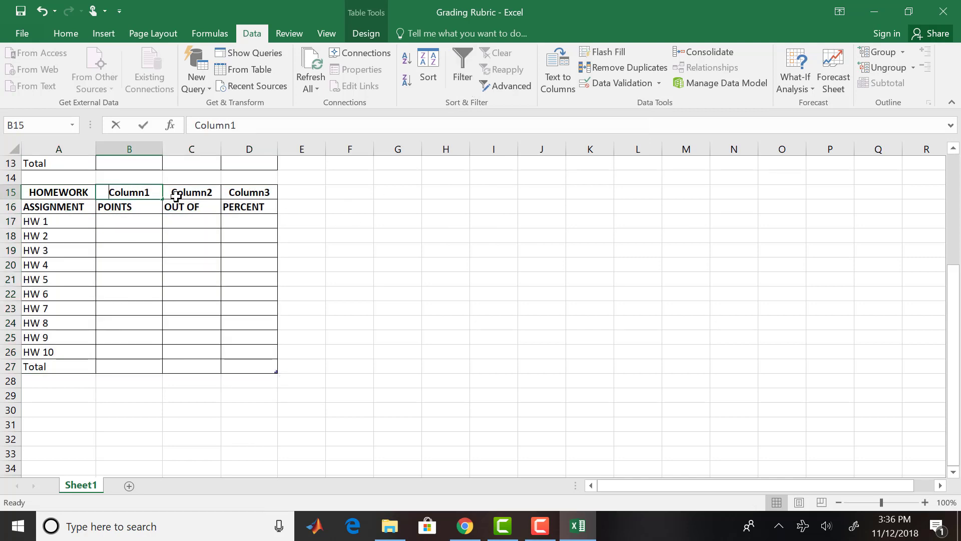
{"action": "key", "text": "BackSpace"}
{"action": "key", "text": "Tab"}
{"action": "key", "text": "Tab"}
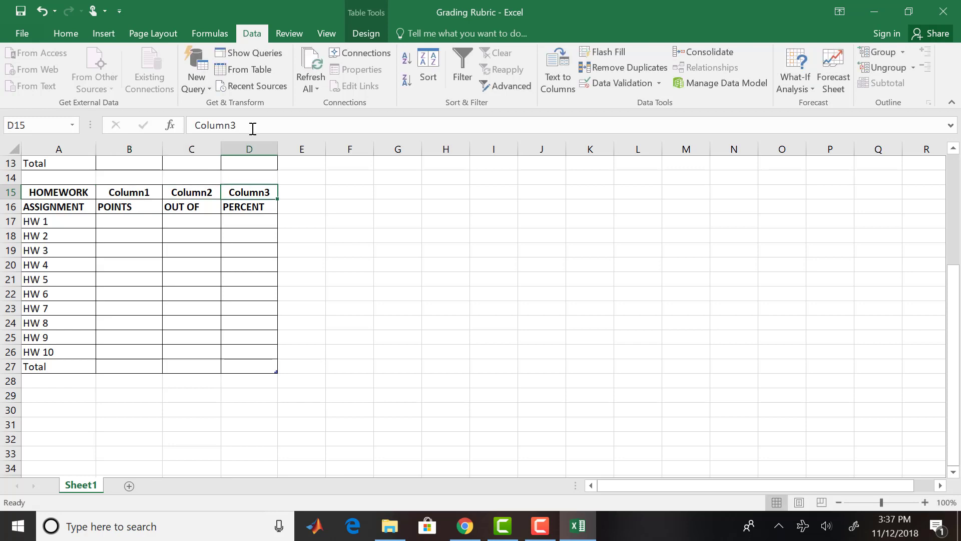
{"action": "left_click", "coordinate": [253, 129]}
{"action": "key", "text": "BackSpace"}
{"action": "key", "text": "BackSpace"}
{"action": "key", "text": "BackSpace"}
{"action": "key", "text": "BackSpace"}
{"action": "key", "text": "BackSpace"}
{"action": "key", "text": "BackSpace"}
{"action": "key", "text": "BackSpace"}
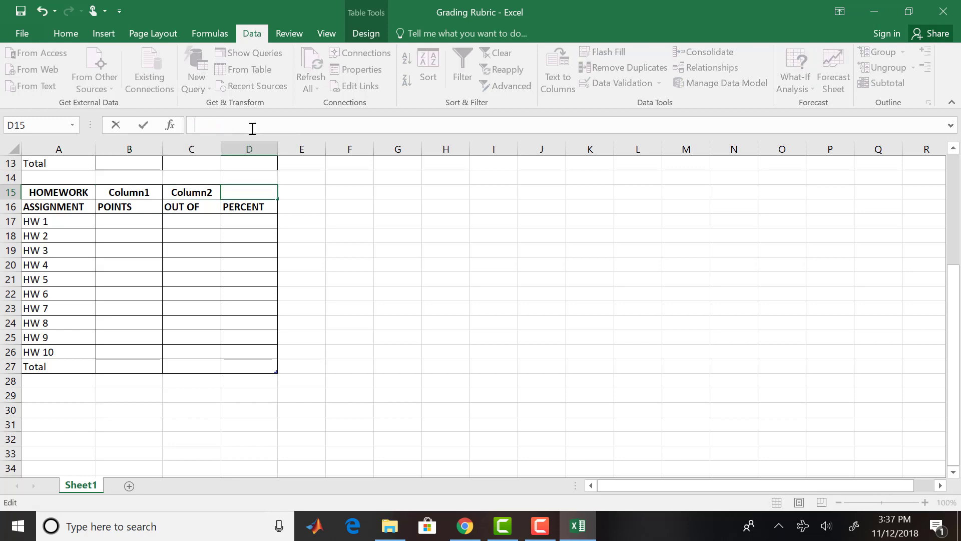
{"action": "key", "text": "Return"}
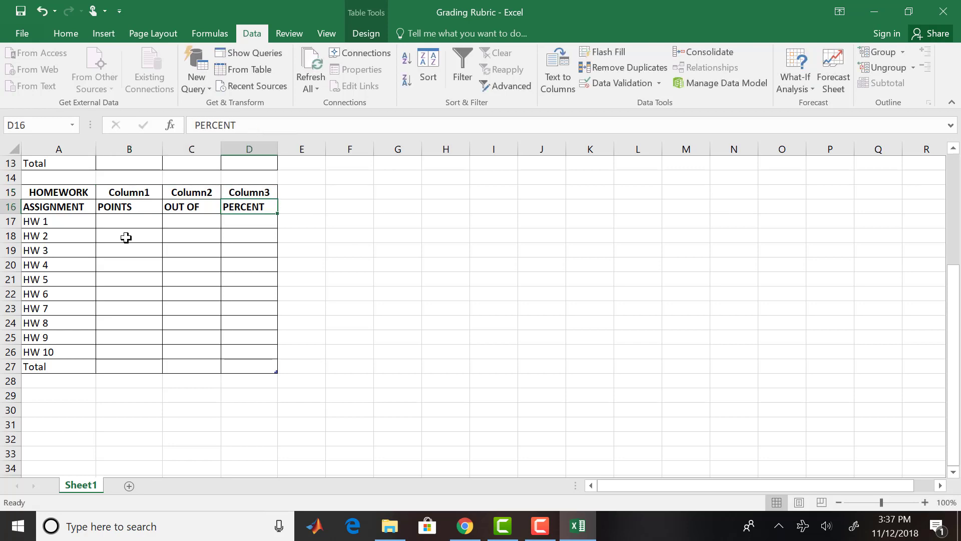
{"action": "left_click", "coordinate": [76, 194]}
{"action": "left_click_drag", "start_coordinate": [75, 194], "coordinate": [242, 193]}
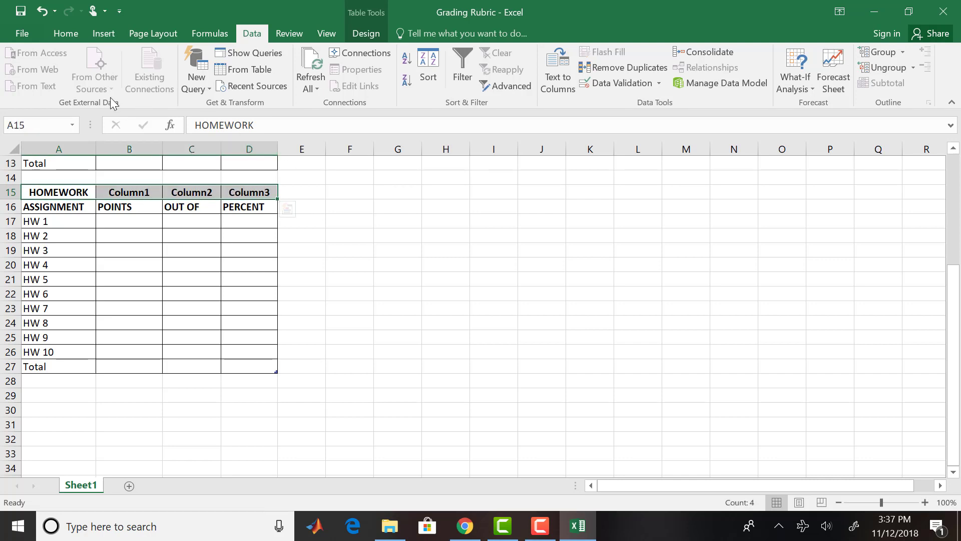
{"action": "left_click", "coordinate": [73, 35]}
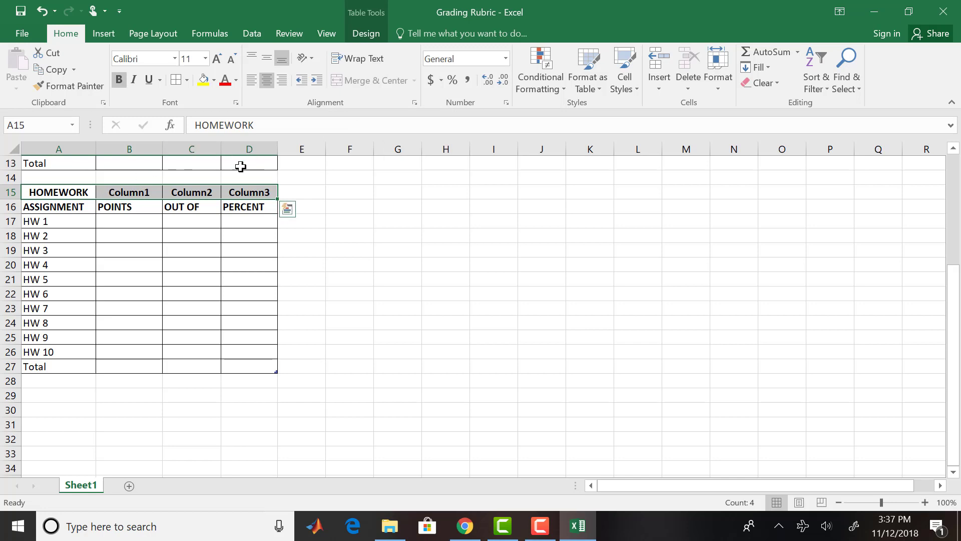
{"action": "left_click", "coordinate": [132, 192]}
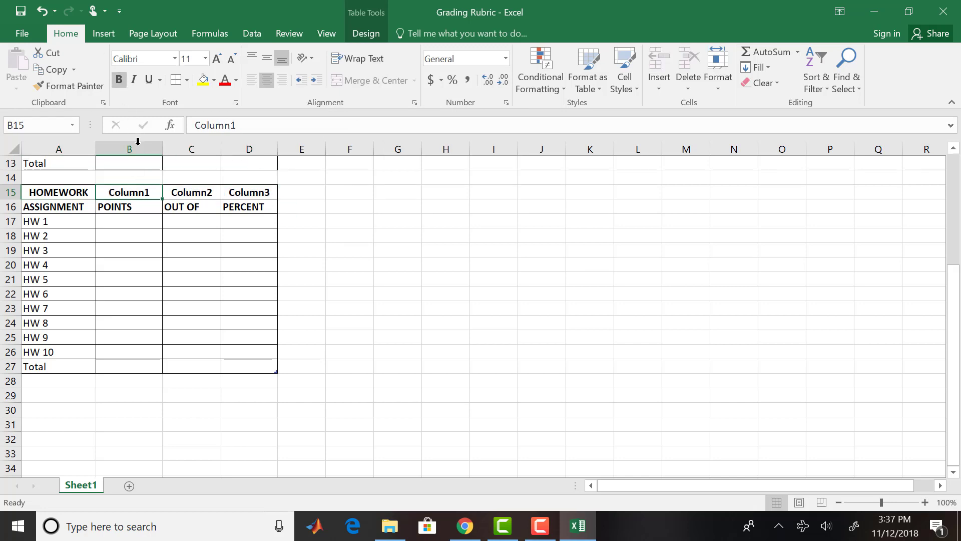
{"action": "left_click", "coordinate": [254, 34]}
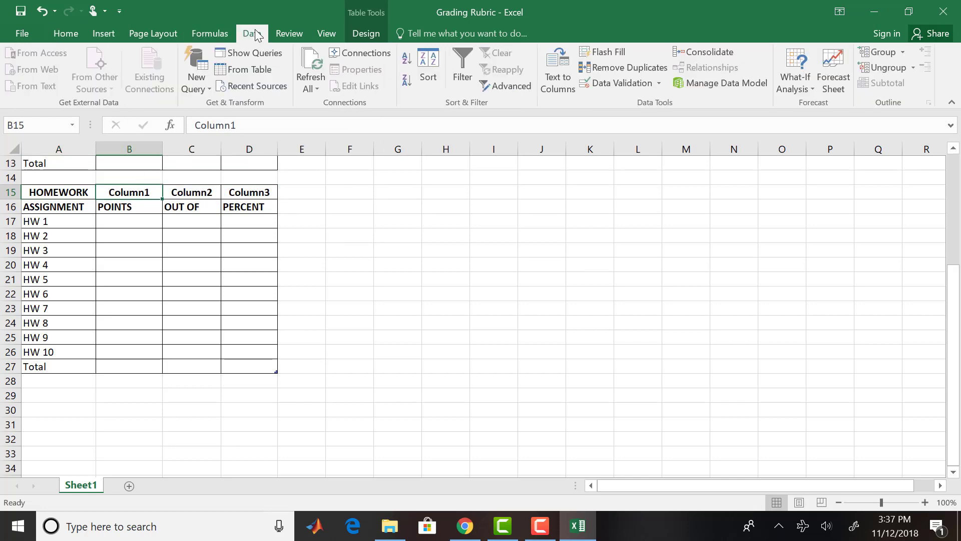
{"action": "left_click", "coordinate": [468, 68]}
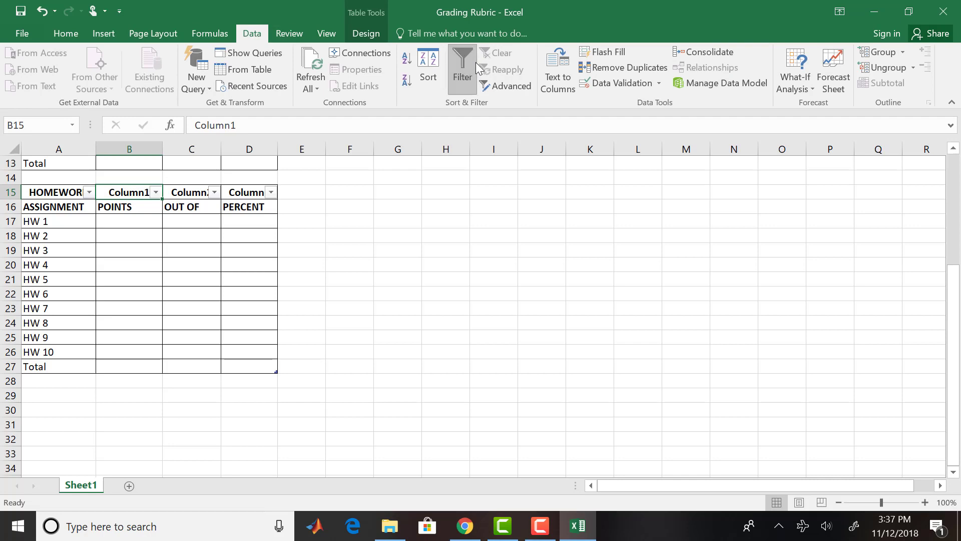
{"action": "left_click", "coordinate": [471, 68]}
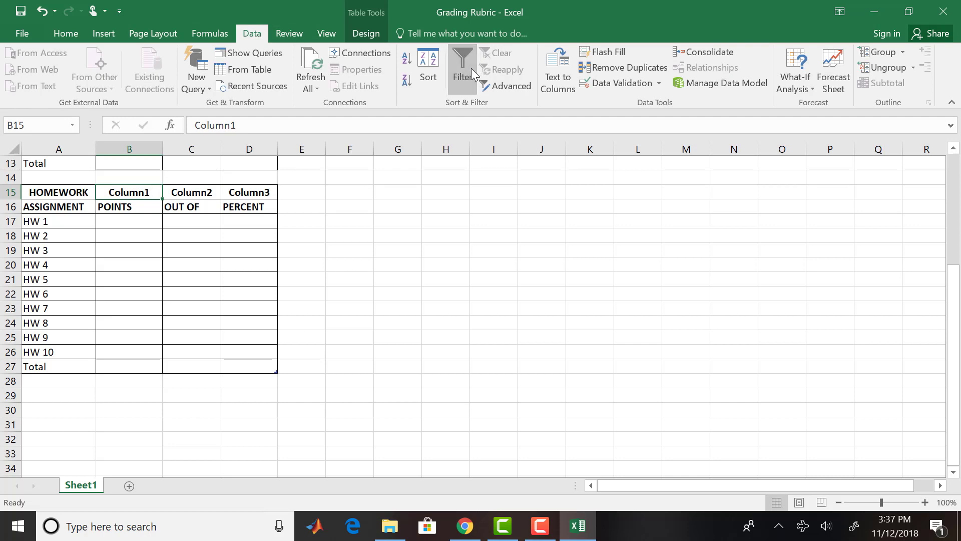
{"action": "left_click", "coordinate": [471, 68]}
{"action": "left_click", "coordinate": [156, 192]}
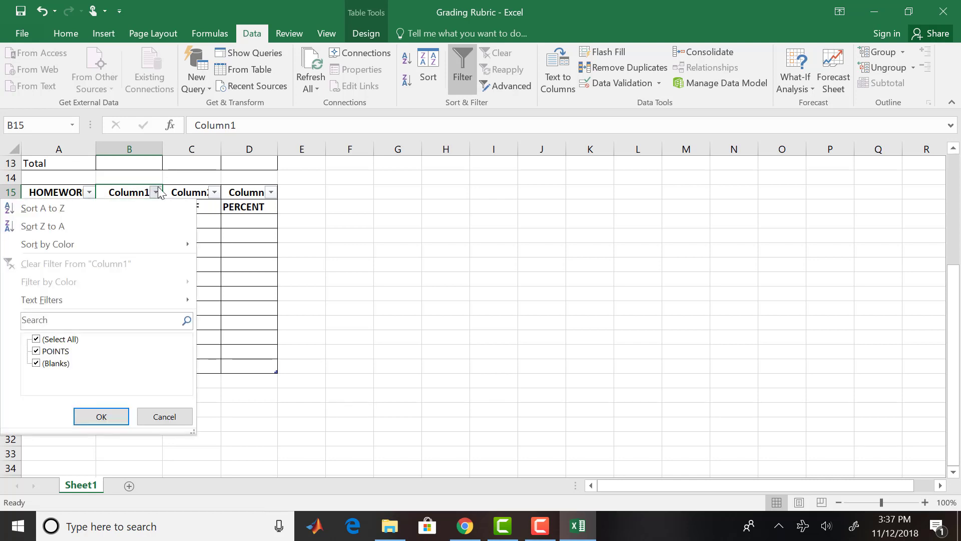
{"action": "left_click", "coordinate": [157, 192]}
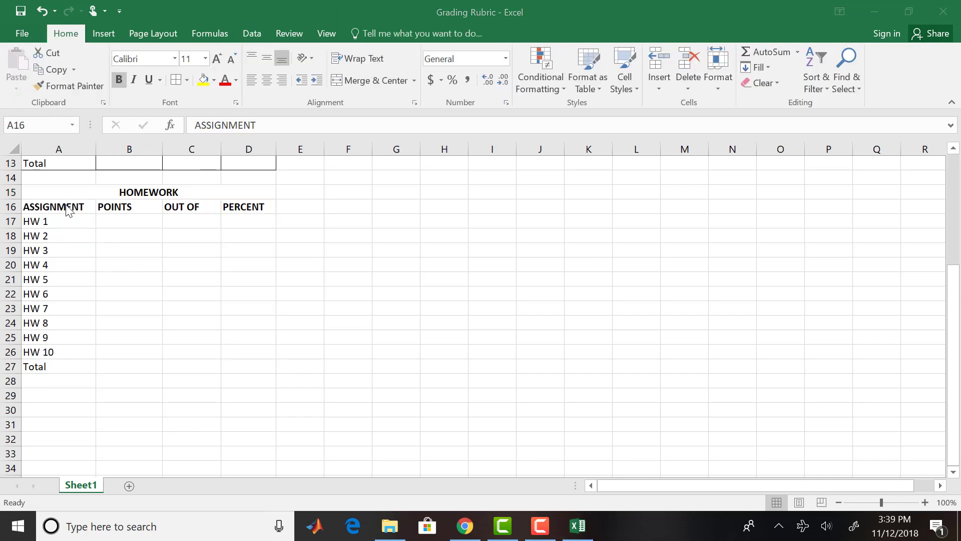
Format the homework range A16:D27 as a table with headers, using the custom bordered table style.
{"action": "left_click_drag", "start_coordinate": [68, 209], "coordinate": [240, 369]}
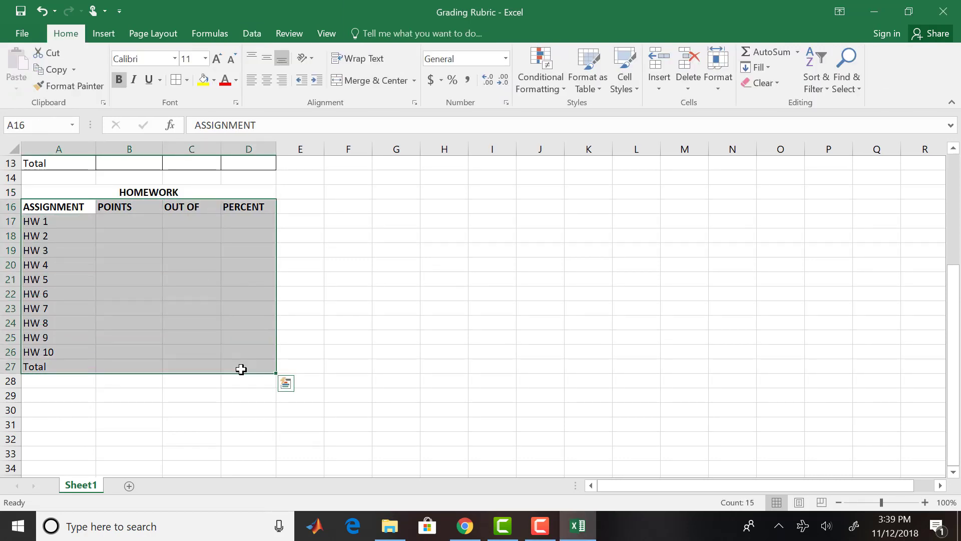
{"action": "left_click", "coordinate": [591, 90]}
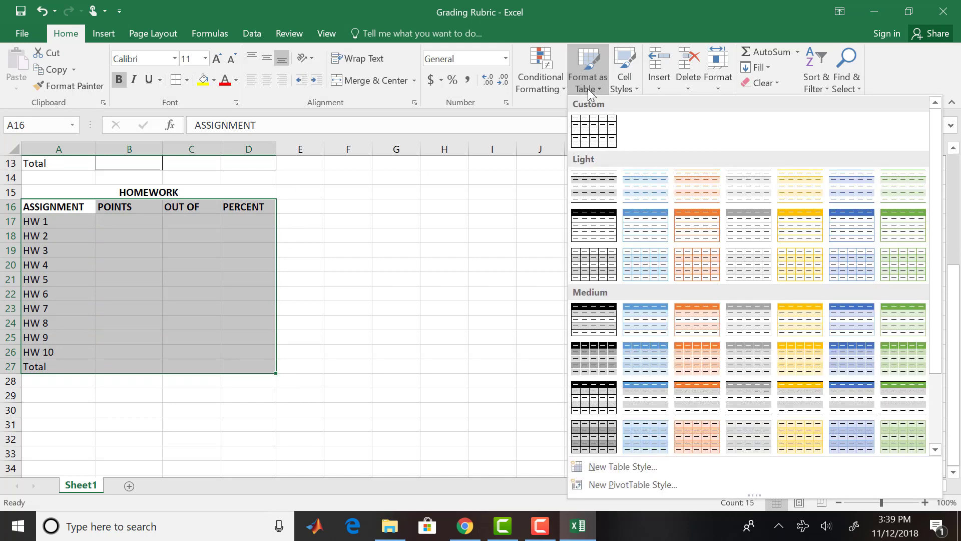
{"action": "left_click", "coordinate": [592, 133]}
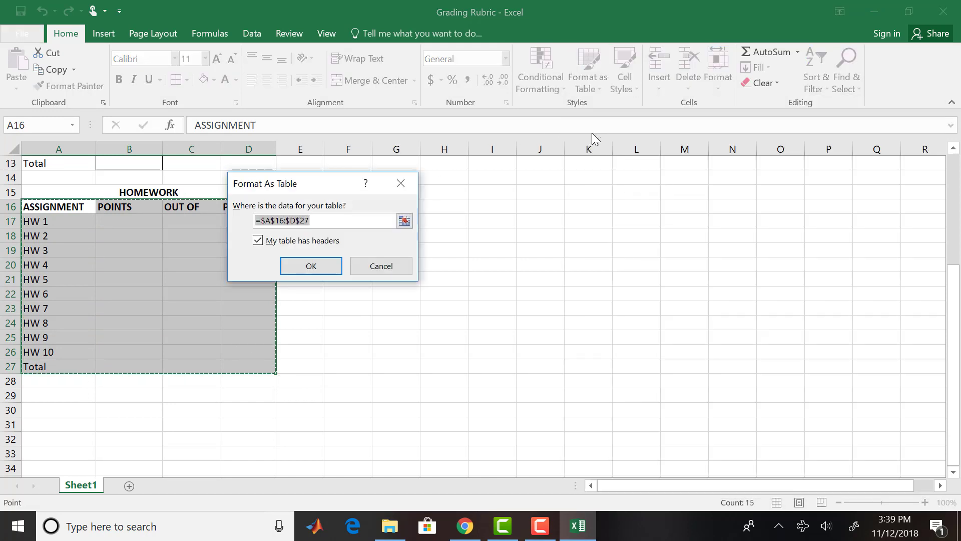
{"action": "left_click", "coordinate": [297, 264]}
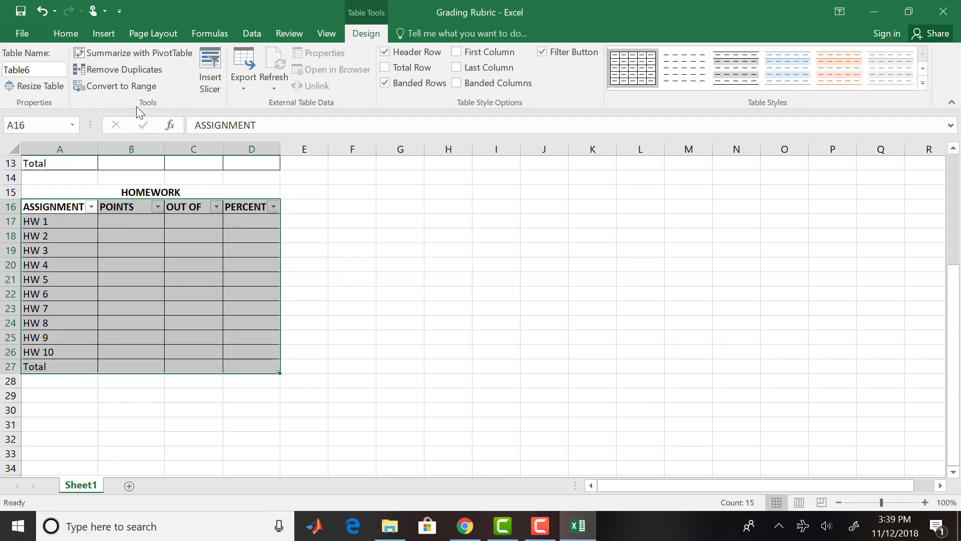
Turn off the filter on the ASSIGNMENT, POINTS, OUT OF and PERCENT header row of the homework table.
{"action": "left_click", "coordinate": [244, 32]}
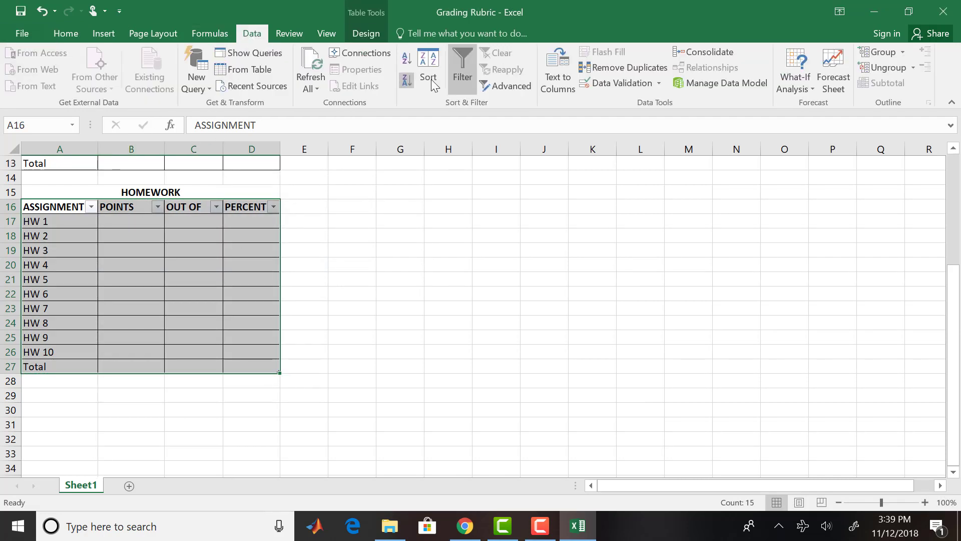
{"action": "left_click", "coordinate": [465, 78]}
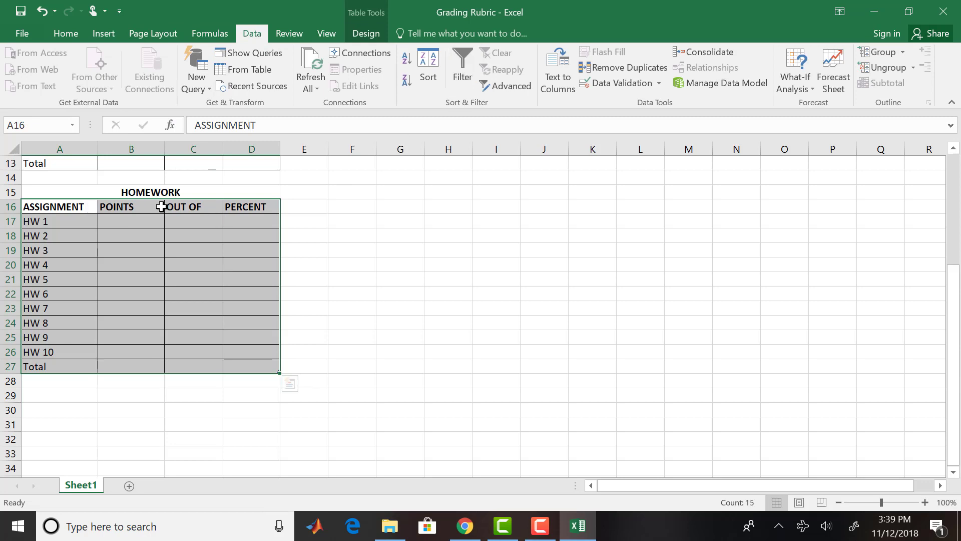
{"action": "left_click", "coordinate": [327, 231]}
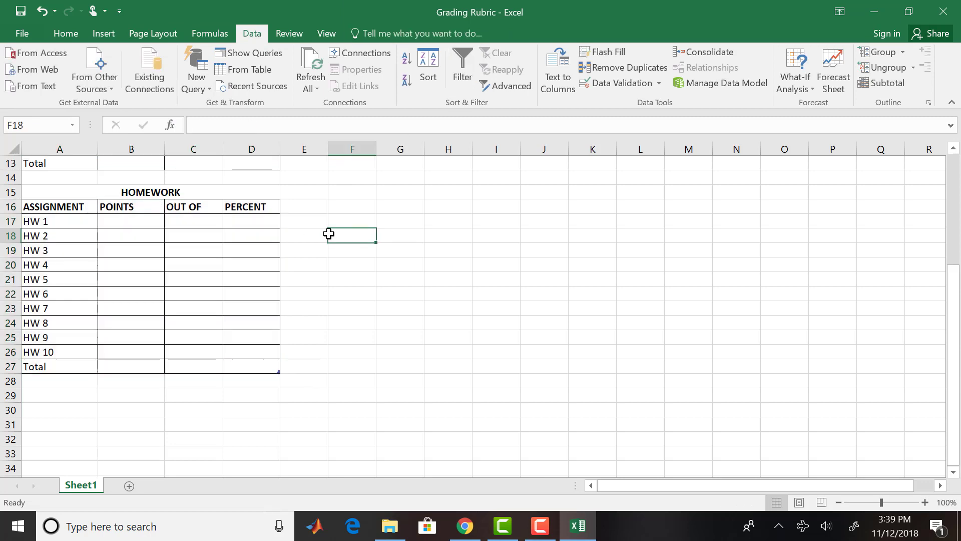
{"action": "left_click", "coordinate": [130, 208]}
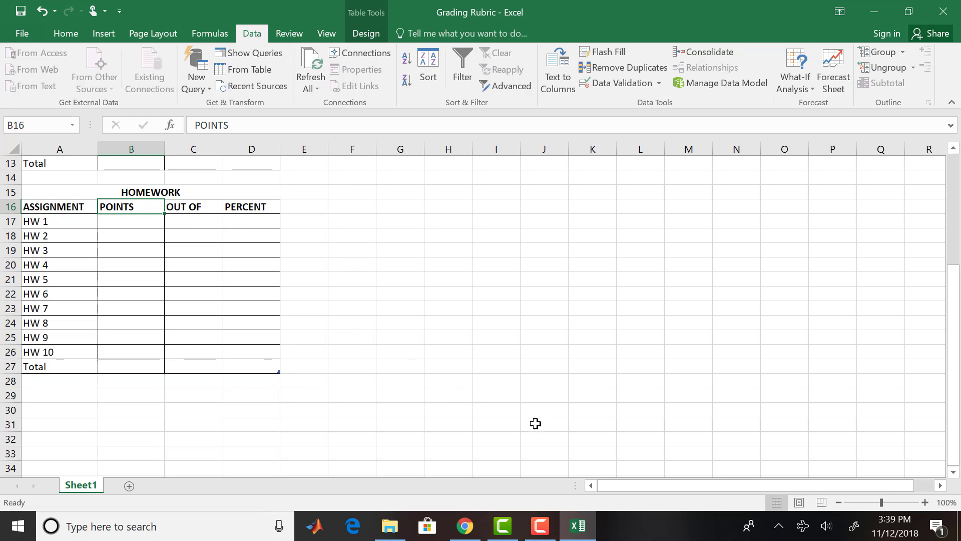
Apply All Borders to the merged HOMEWORK title cell above the homework table.
{"action": "left_click", "coordinate": [164, 193]}
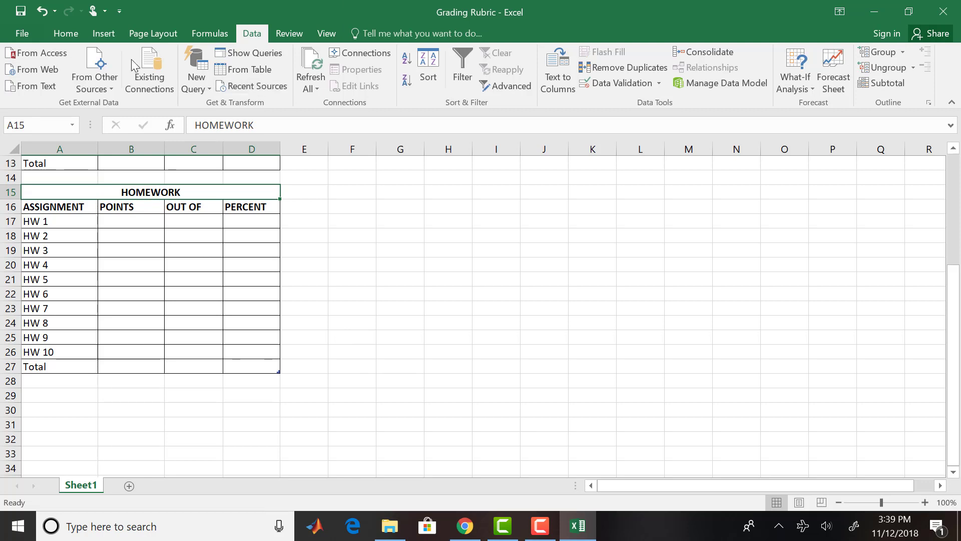
{"action": "left_click", "coordinate": [104, 33]}
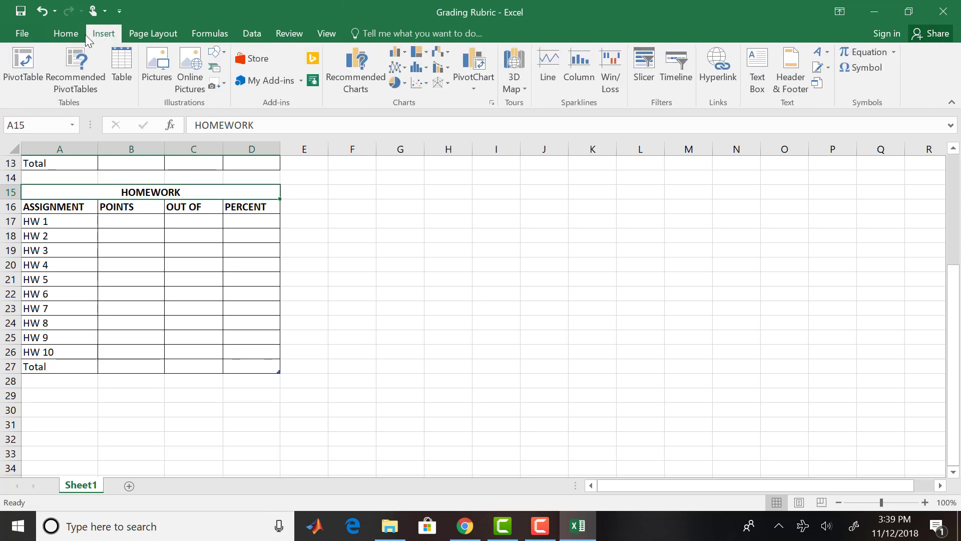
{"action": "left_click", "coordinate": [80, 34]}
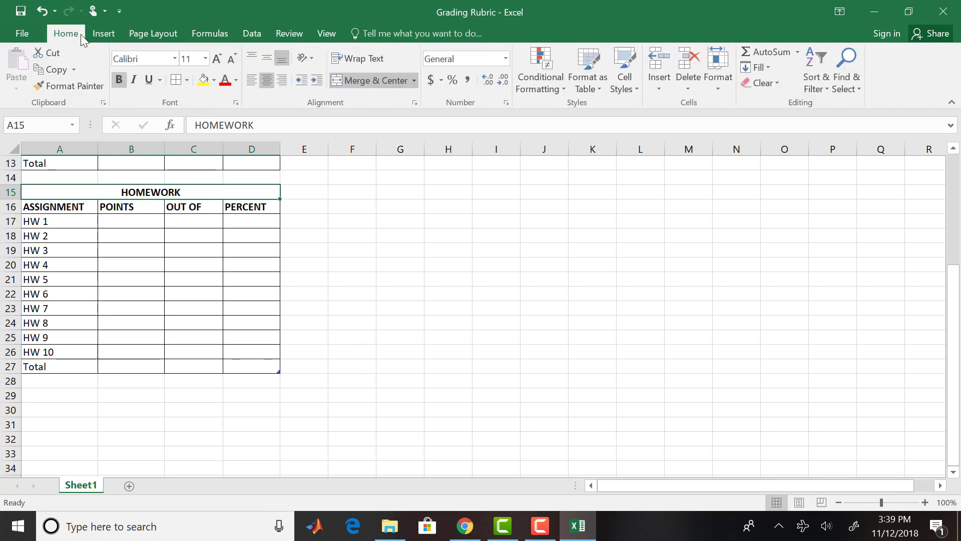
{"action": "left_click", "coordinate": [187, 81]}
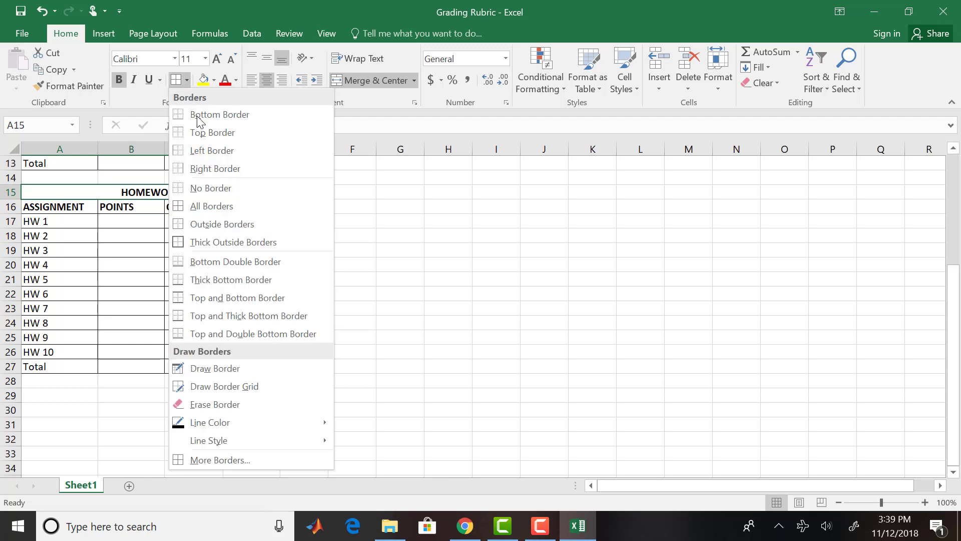
{"action": "left_click", "coordinate": [224, 208]}
{"action": "left_click", "coordinate": [318, 211]}
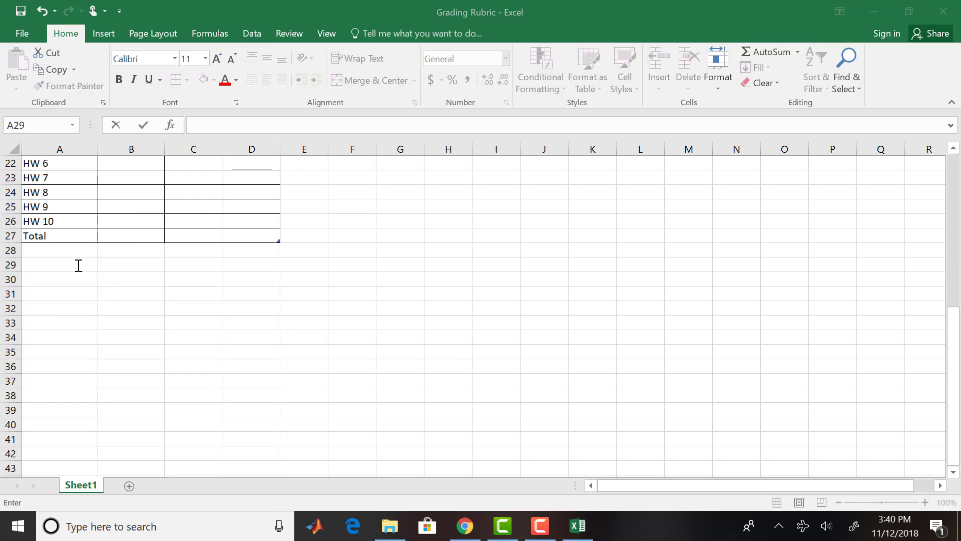
Enter the title QUIZZES in bold in cell A29, below the homework table.
{"action": "left_click", "coordinate": [79, 265]}
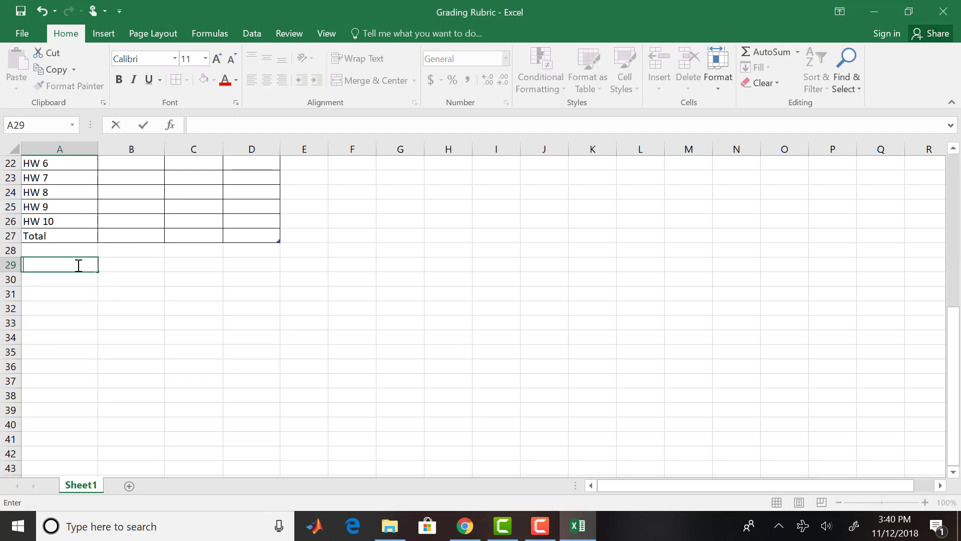
{"action": "key", "text": "ctrl+b"}
{"action": "type", "text": "QUIZZES"}
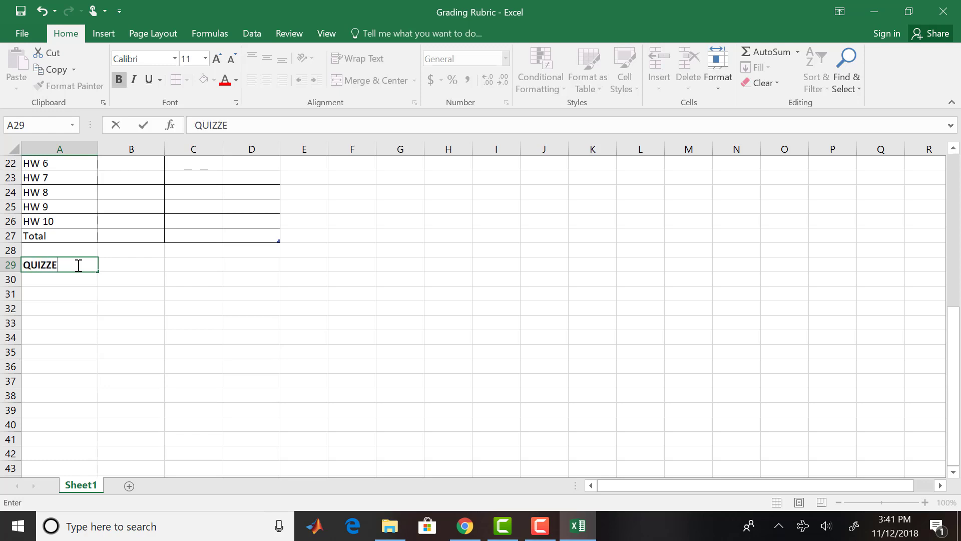
Enter the bold column header ASSIGNMENT in cell A30 under the QUIZZES title.
{"action": "left_click", "coordinate": [59, 283]}
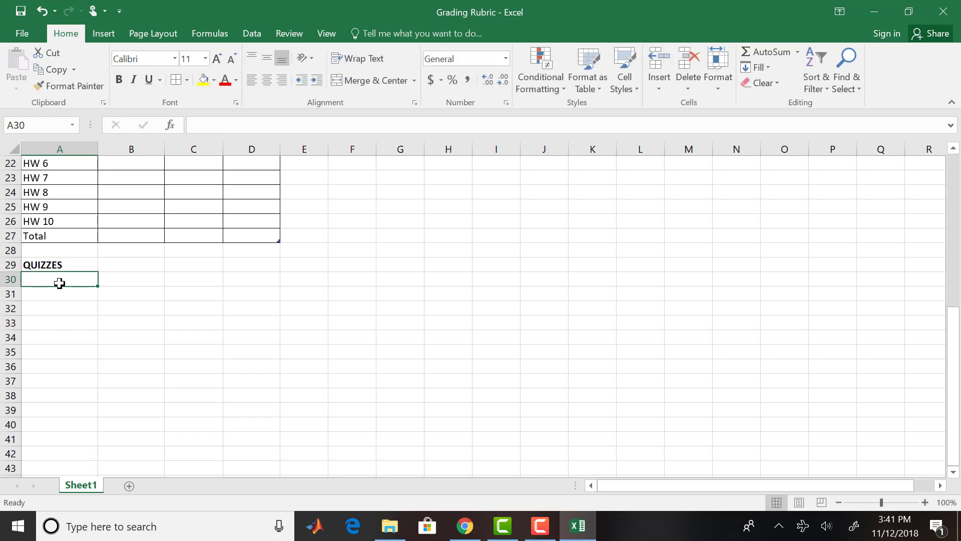
{"action": "type", "text": "ASSI"}
{"action": "key", "text": "BackSpace"}
{"action": "key", "text": "BackSpace"}
{"action": "key", "text": "BackSpace"}
{"action": "key", "text": "BackSpace"}
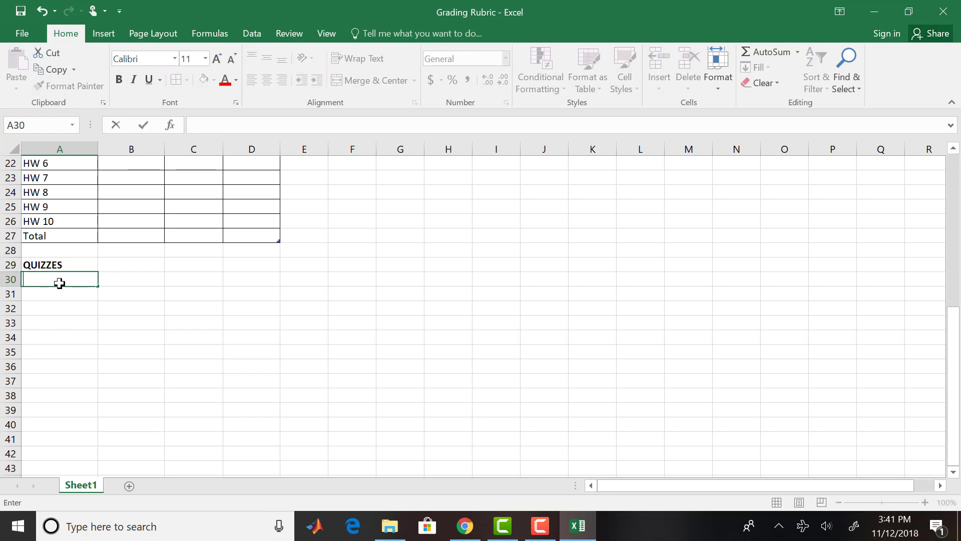
{"action": "key", "text": "ctrl+b"}
{"action": "type", "text": "AS"}
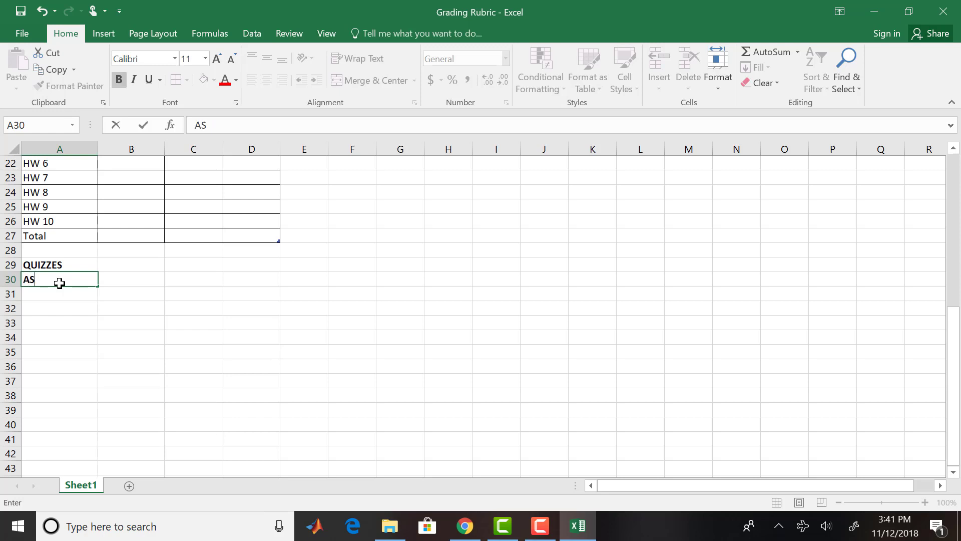
{"action": "type", "text": "SIGNMENT"}
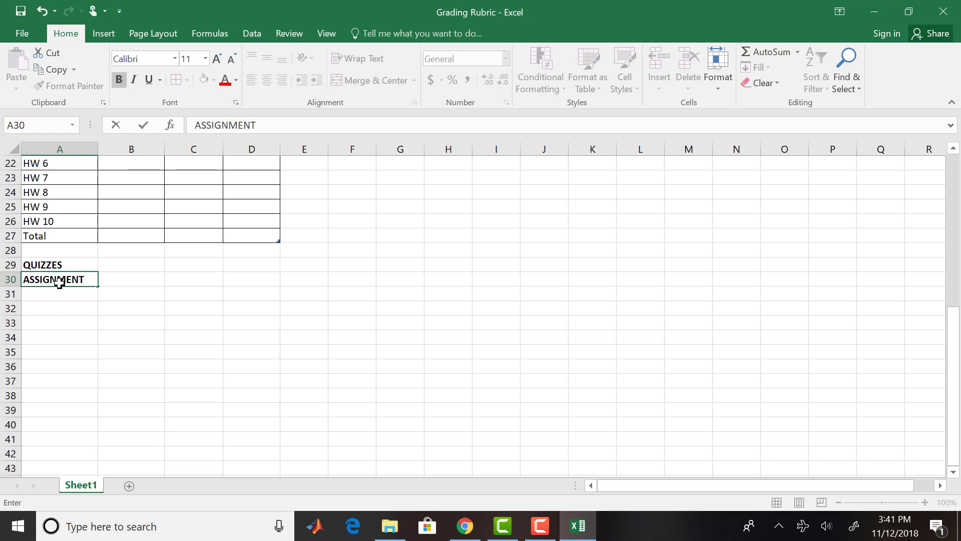
Enter the bold column header POINTS in cell B30 of the quizzes section.
{"action": "left_click", "coordinate": [119, 280]}
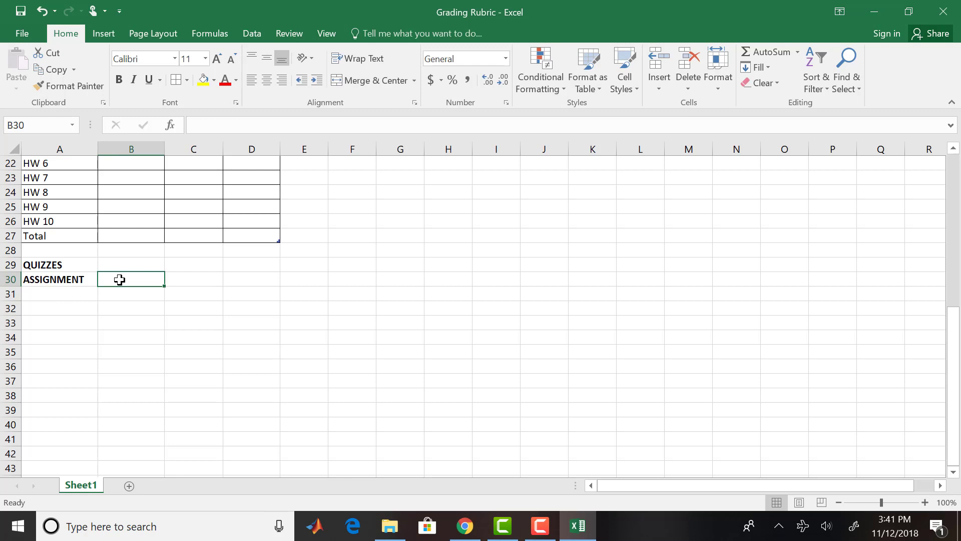
{"action": "key", "text": "ctrl+b"}
{"action": "type", "text": "pO"}
{"action": "key", "text": "BackSpace"}
{"action": "key", "text": "BackSpace"}
{"action": "type", "text": "PO"}
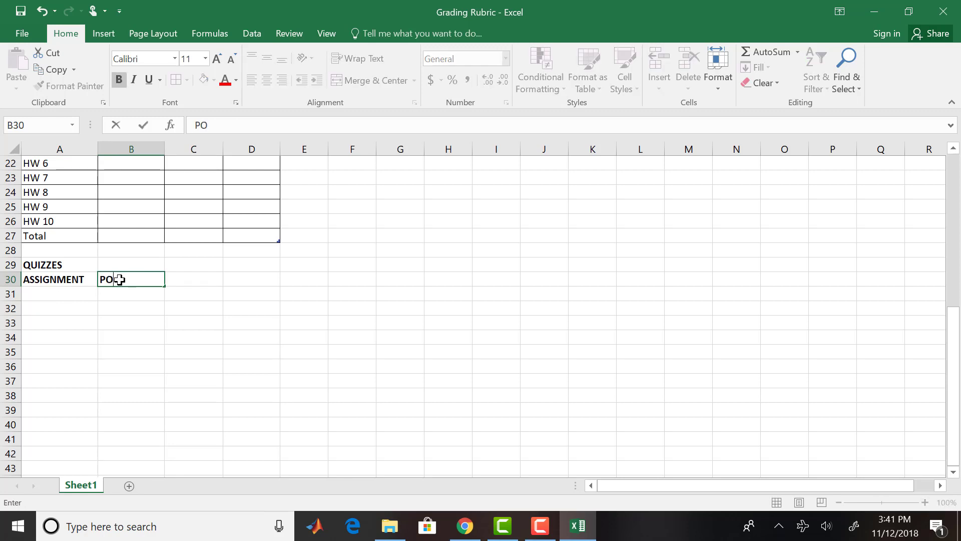
{"action": "type", "text": "INTS"}
Complete the quizzes header row with OUT OF in C30 and PERCENT in D30, both in bold.
{"action": "left_click", "coordinate": [175, 280]}
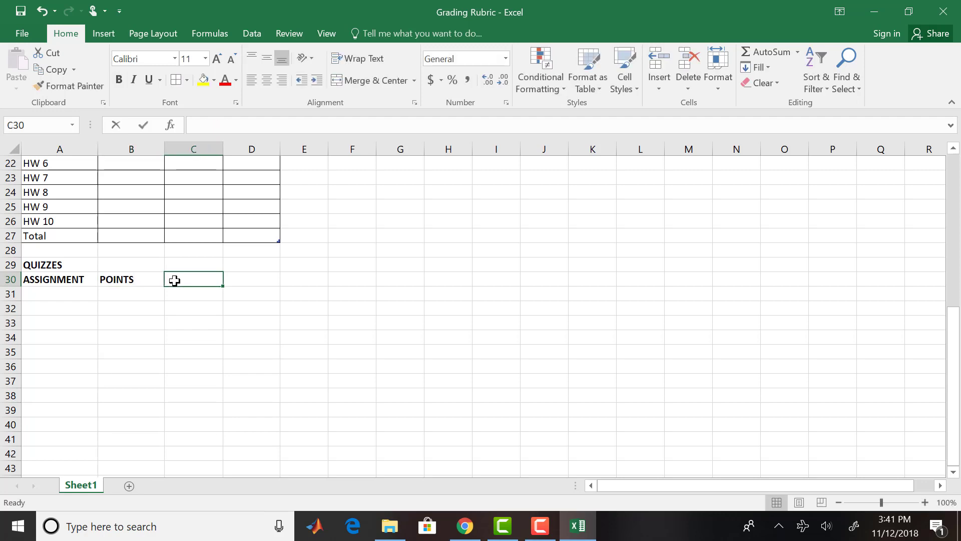
{"action": "type", "text": "o"}
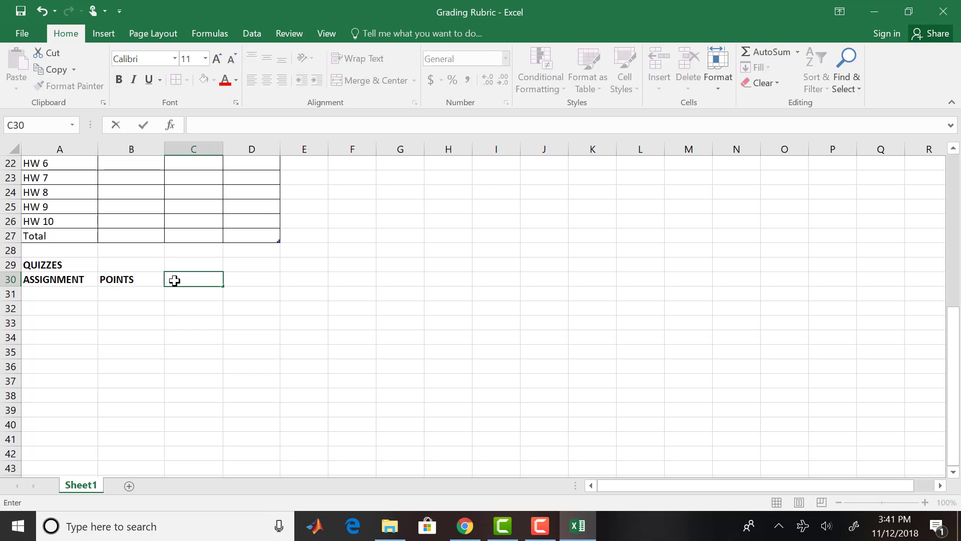
{"action": "key", "text": "ctrl+b"}
{"action": "type", "text": "OUT OFF"}
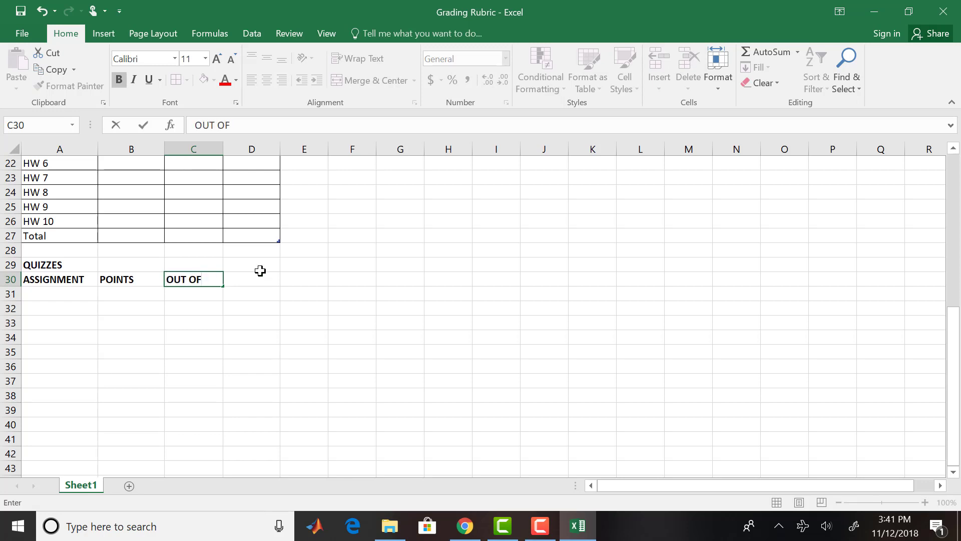
{"action": "left_click", "coordinate": [261, 282]}
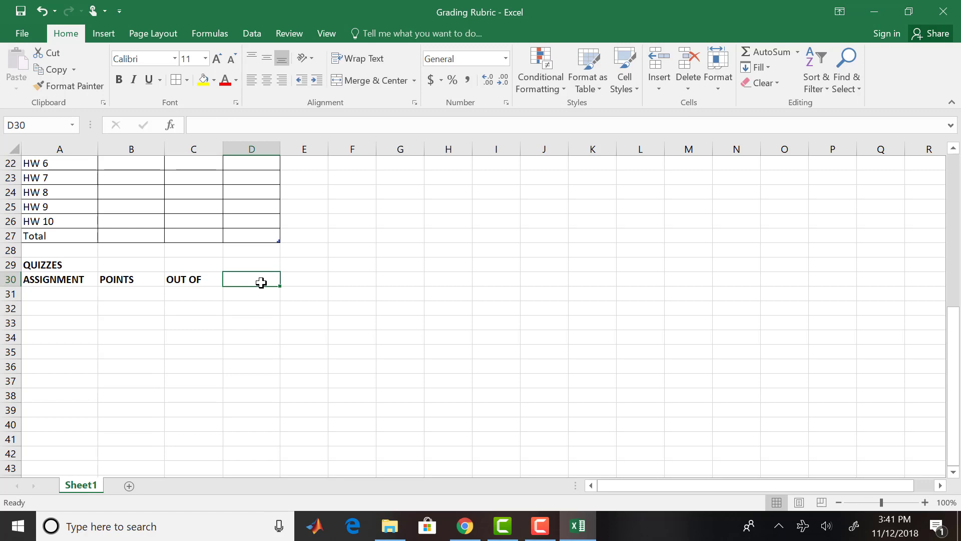
{"action": "key", "text": "ctrl+b"}
{"action": "type", "text": "PERCENT"}
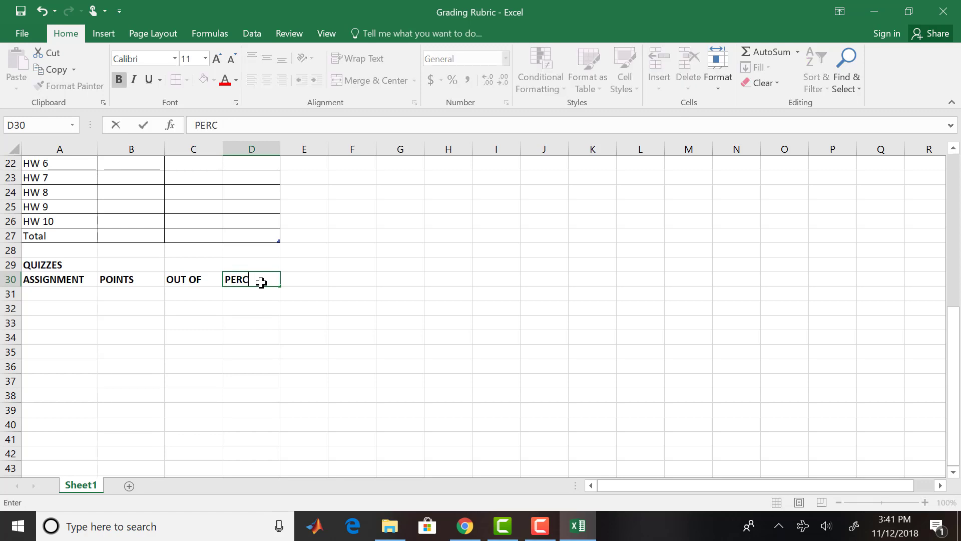
{"action": "left_click", "coordinate": [61, 297]}
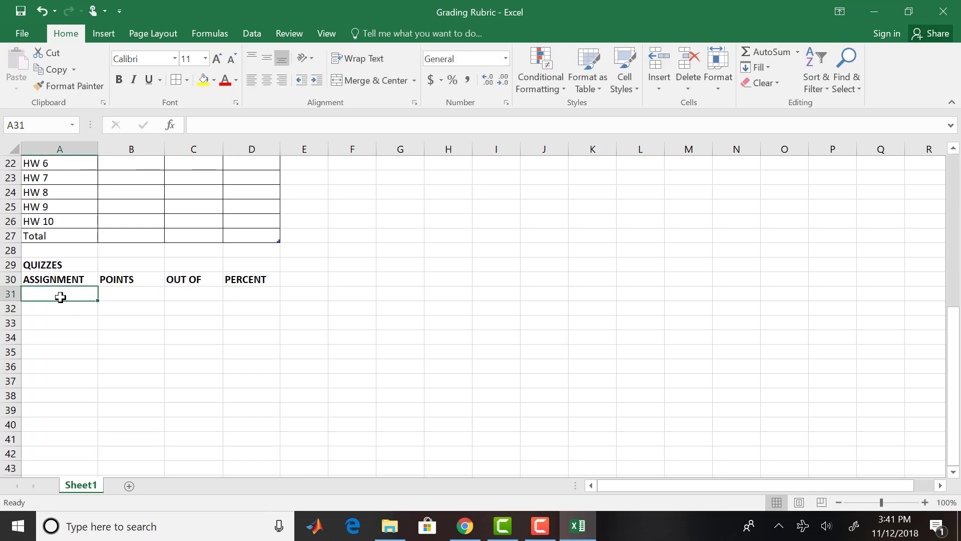
List the quiz labels Q 1 through Q 5 in cells A31 to A35 under the quizzes ASSIGNMENT header.
{"action": "type", "text": "Q"}
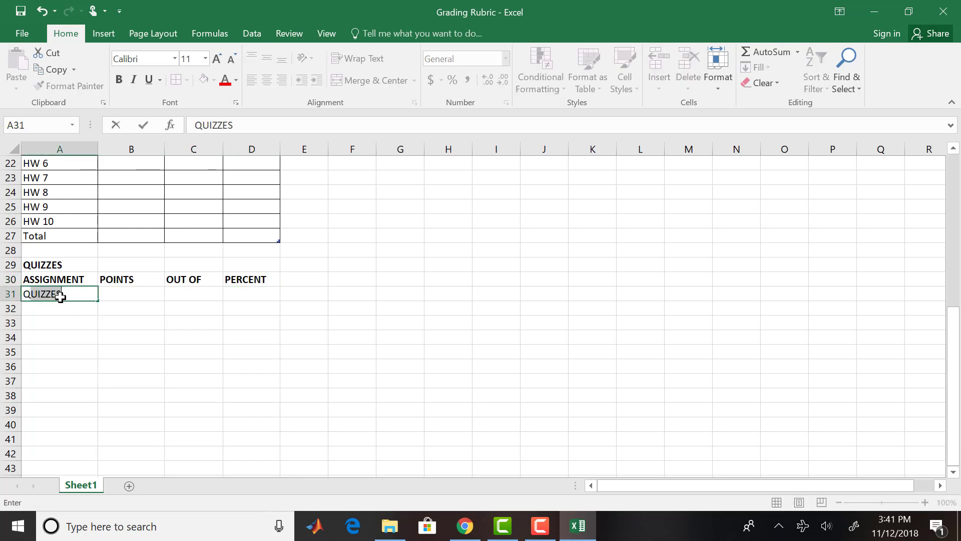
{"action": "type", "text": " 1"}
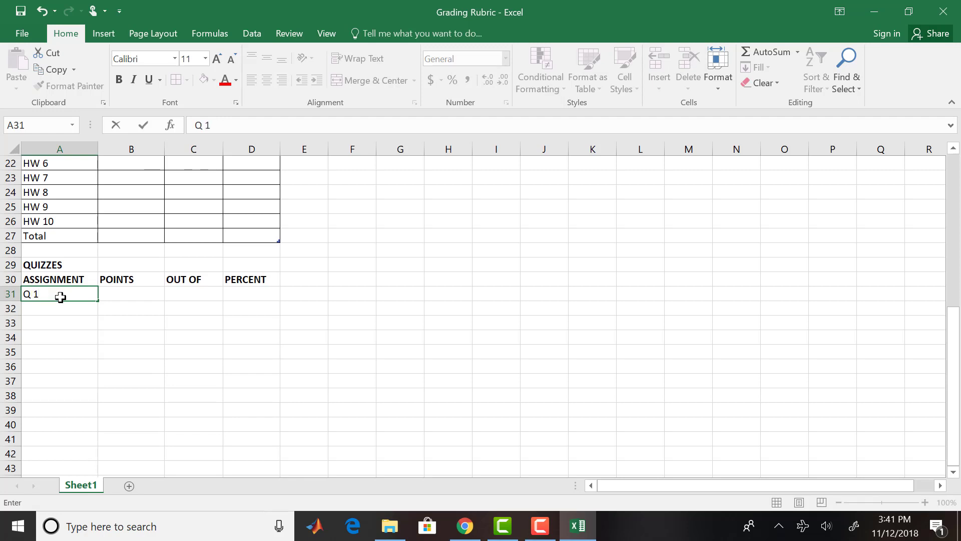
{"action": "key", "text": "Return"}
{"action": "type", "text": "Q 2"}
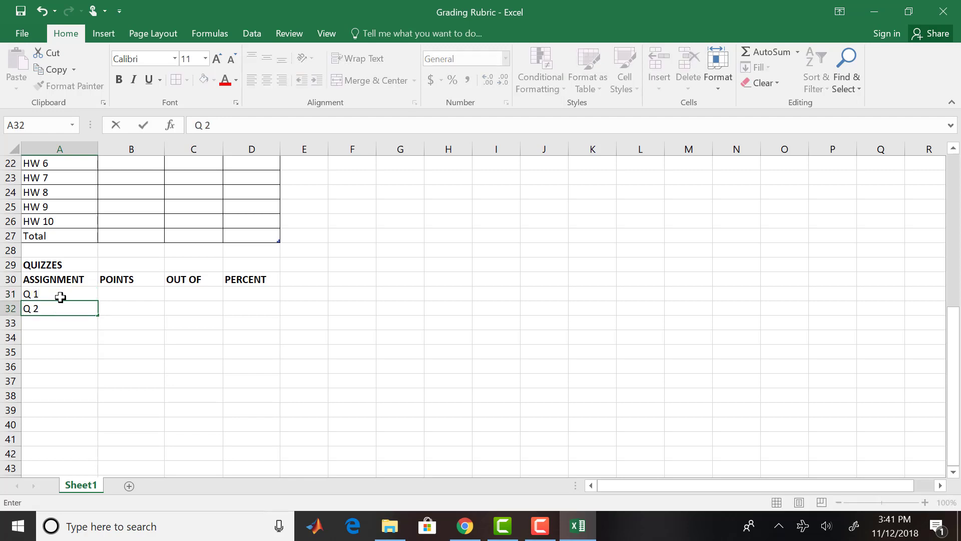
{"action": "key", "text": "Return"}
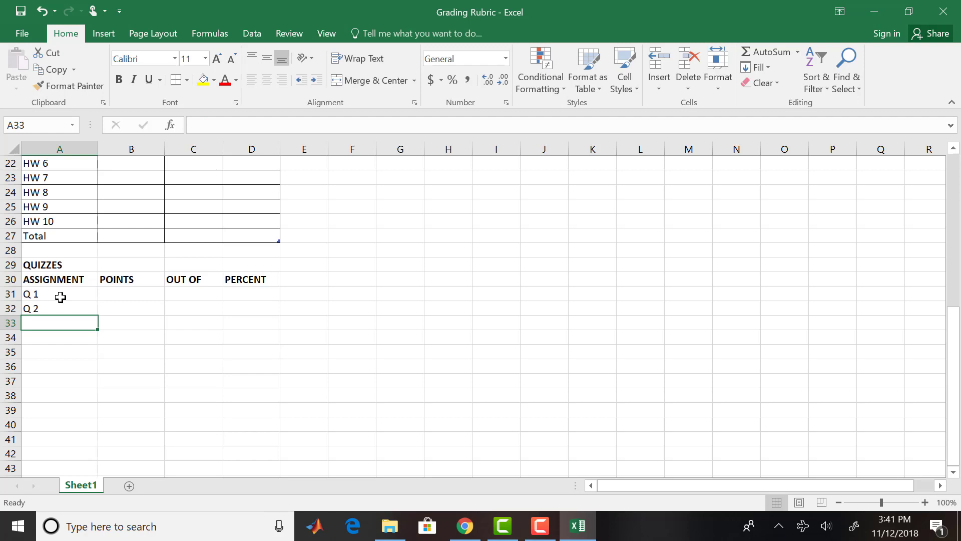
{"action": "type", "text": "Q 3"}
{"action": "key", "text": "Return"}
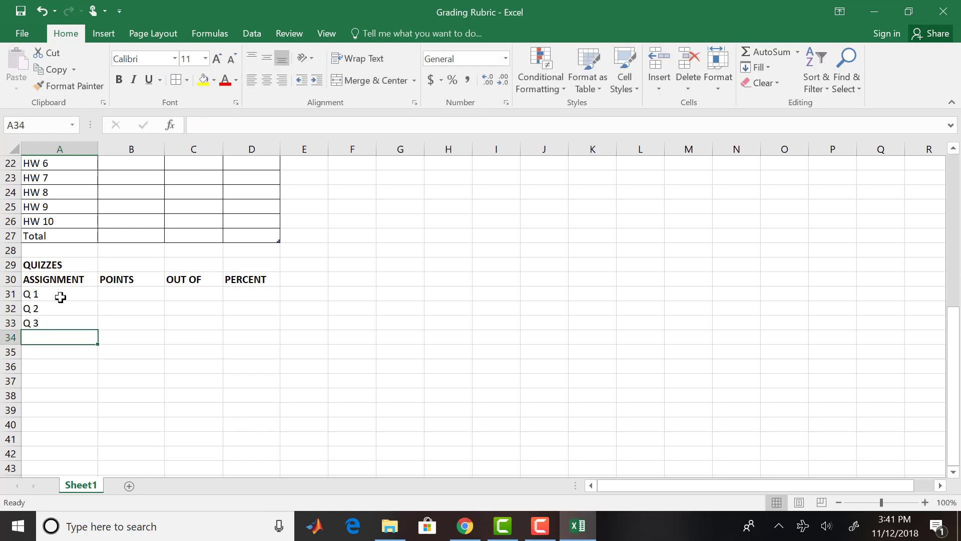
{"action": "type", "text": "Q 4"}
{"action": "key", "text": "Return"}
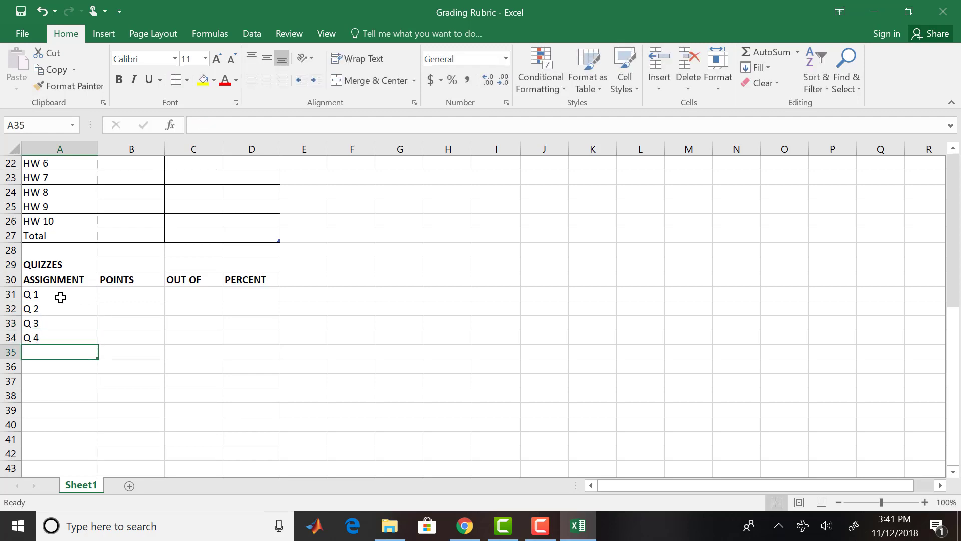
{"action": "type", "text": "Q "}
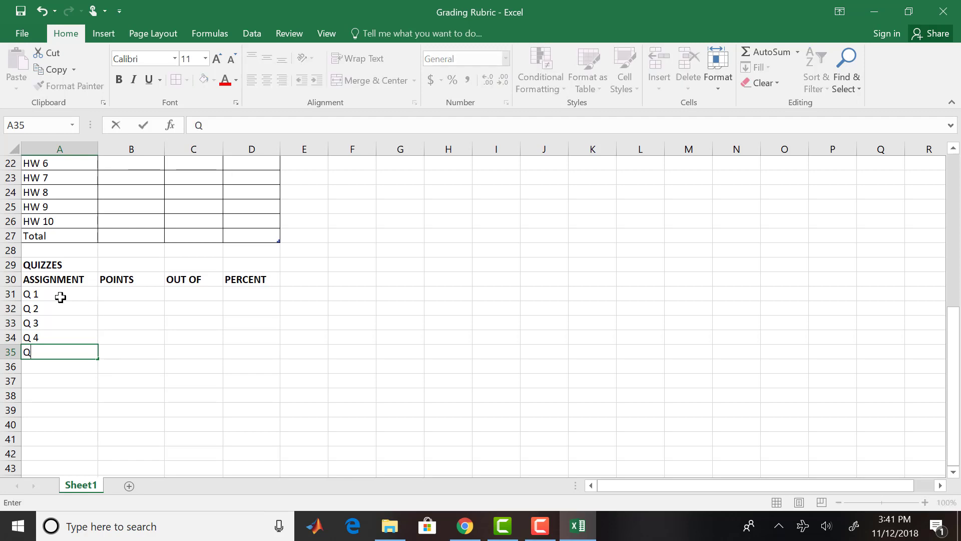
{"action": "type", "text": "5"}
{"action": "key", "text": "Return"}
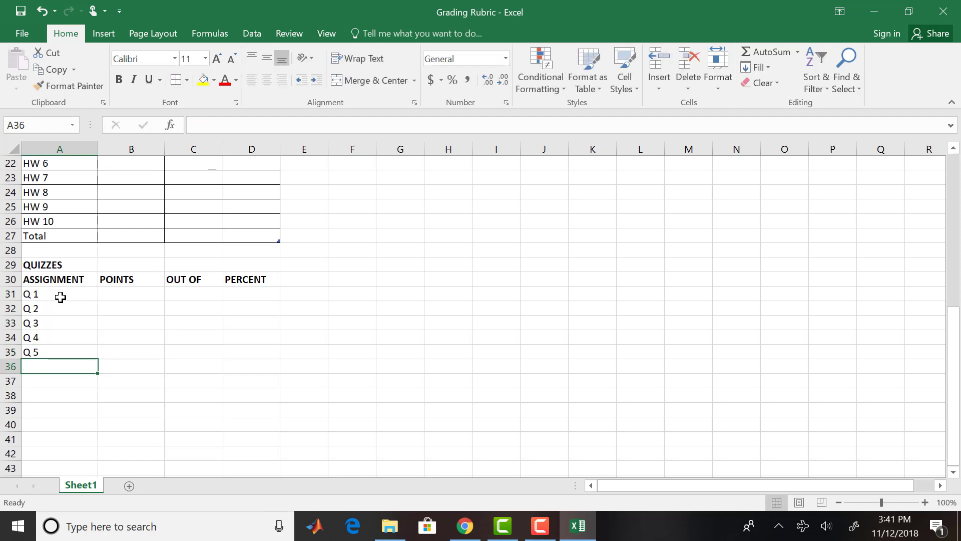
Continue the quiz list with Q 6 through Q 10 in cells A36 to A40 and add Total in A41.
{"action": "type", "text": "Q 6"}
{"action": "key", "text": "Return"}
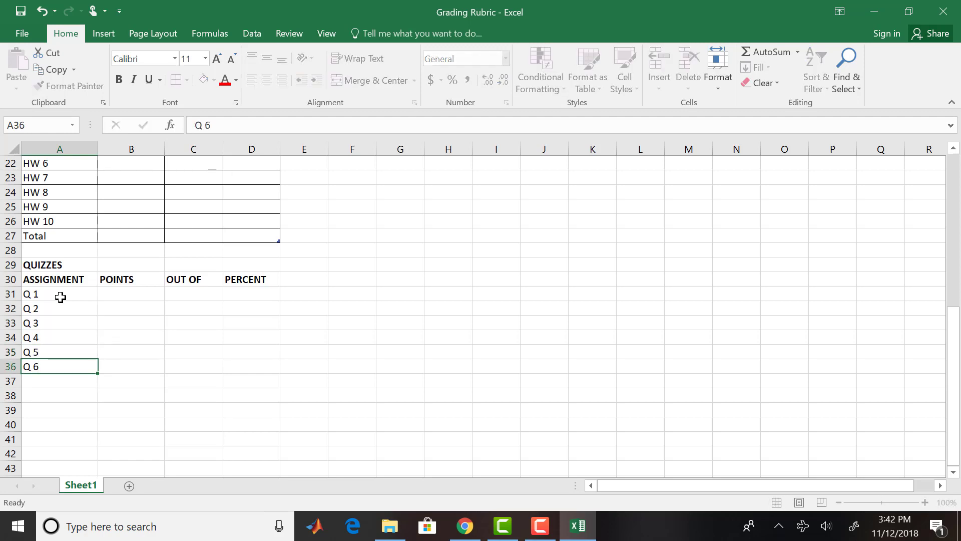
{"action": "type", "text": "Q 7"}
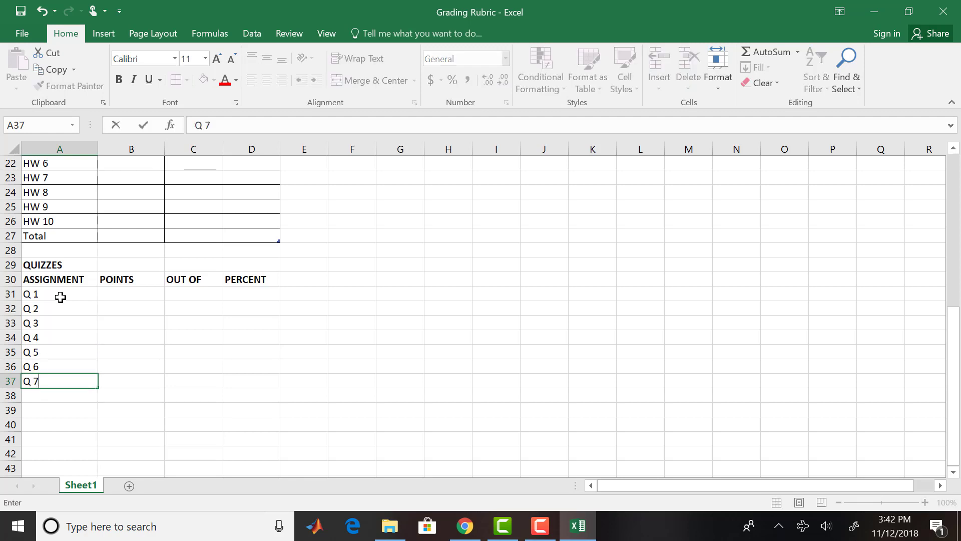
{"action": "key", "text": "Return"}
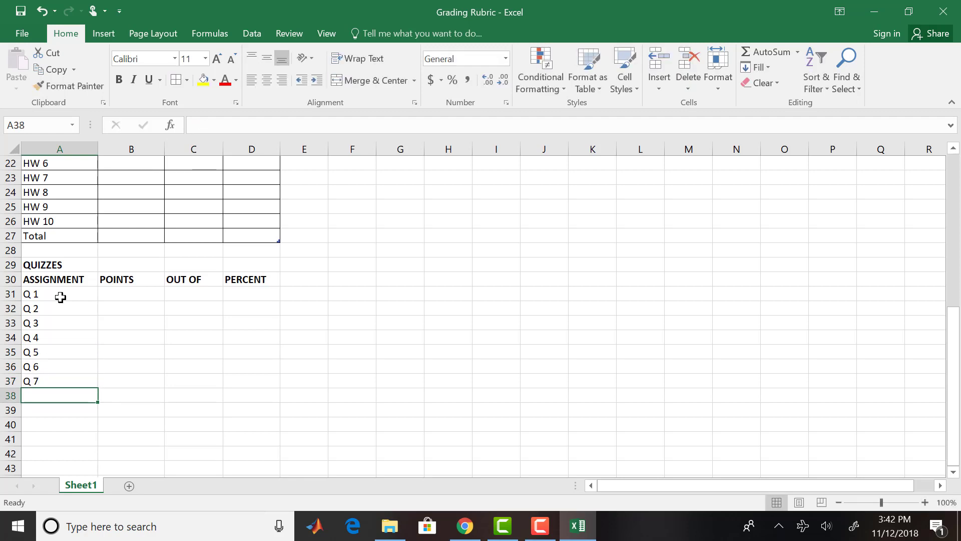
{"action": "type", "text": "Q 8"}
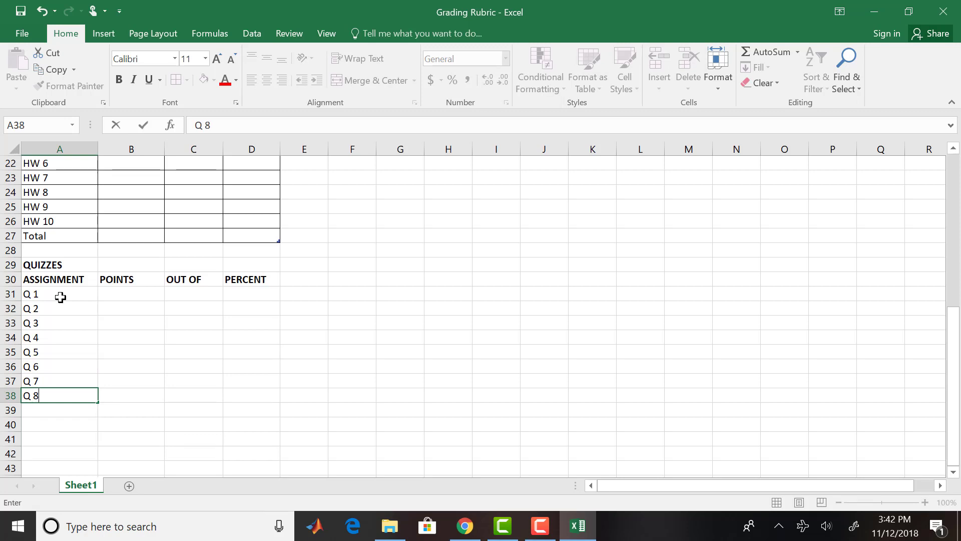
{"action": "key", "text": "Return"}
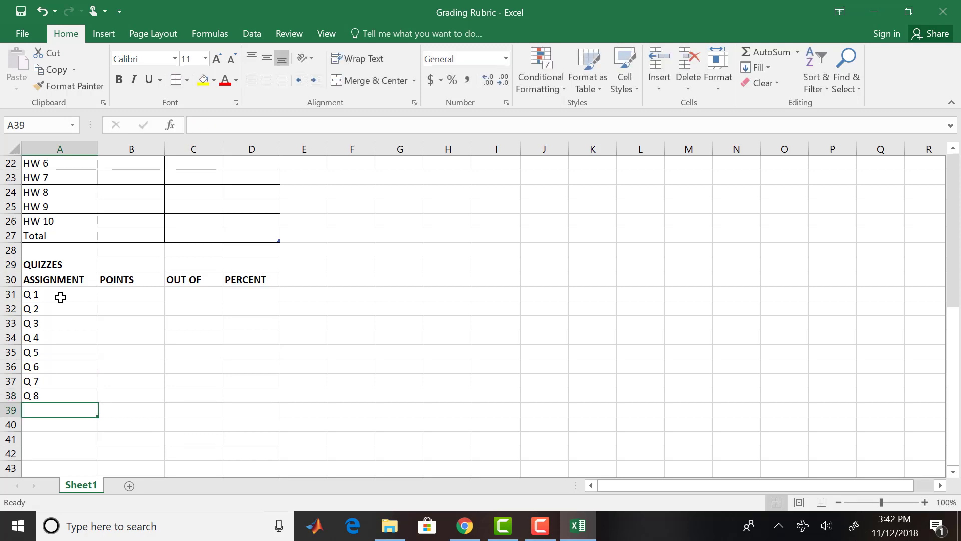
{"action": "type", "text": "Q 9"}
{"action": "key", "text": "Return"}
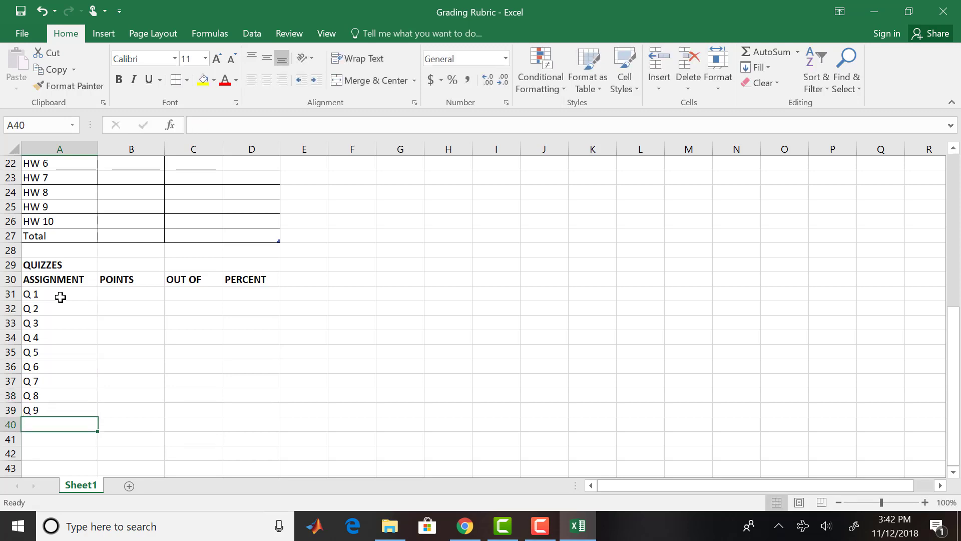
{"action": "type", "text": "Q 10"}
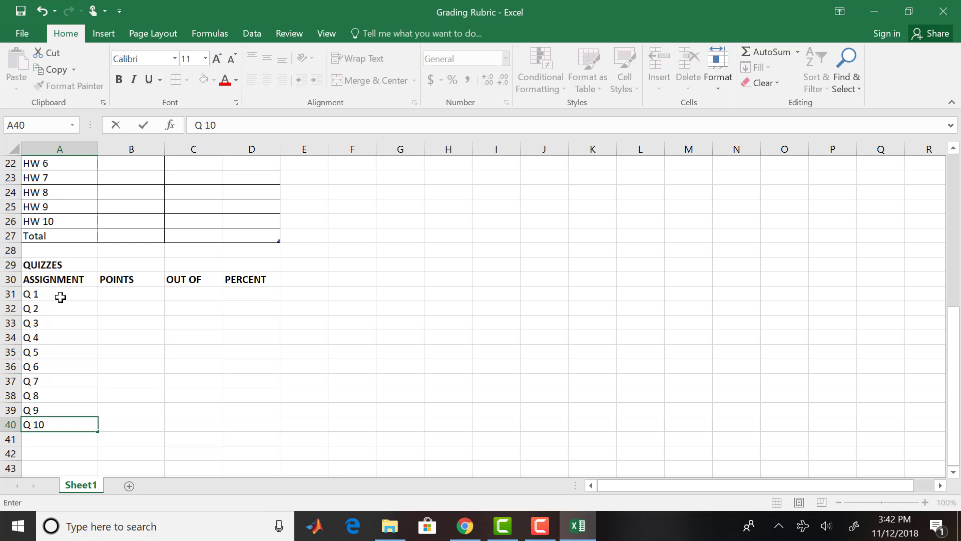
{"action": "key", "text": "Return"}
{"action": "type", "text": "To"}
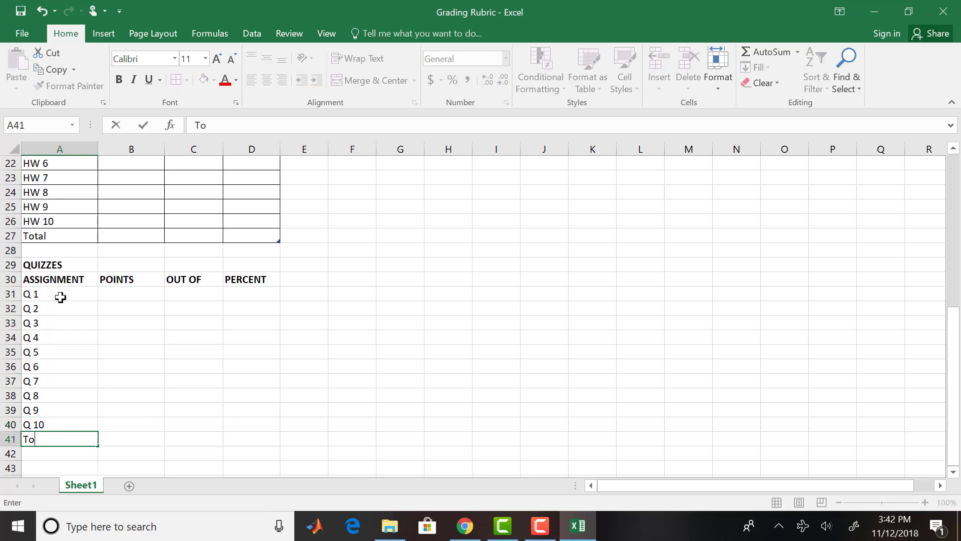
{"action": "type", "text": "tal"}
Merge and center the QUIZZES title across cells A29 to D29.
{"action": "left_click", "coordinate": [56, 265]}
{"action": "left_click_drag", "start_coordinate": [69, 266], "coordinate": [251, 264]}
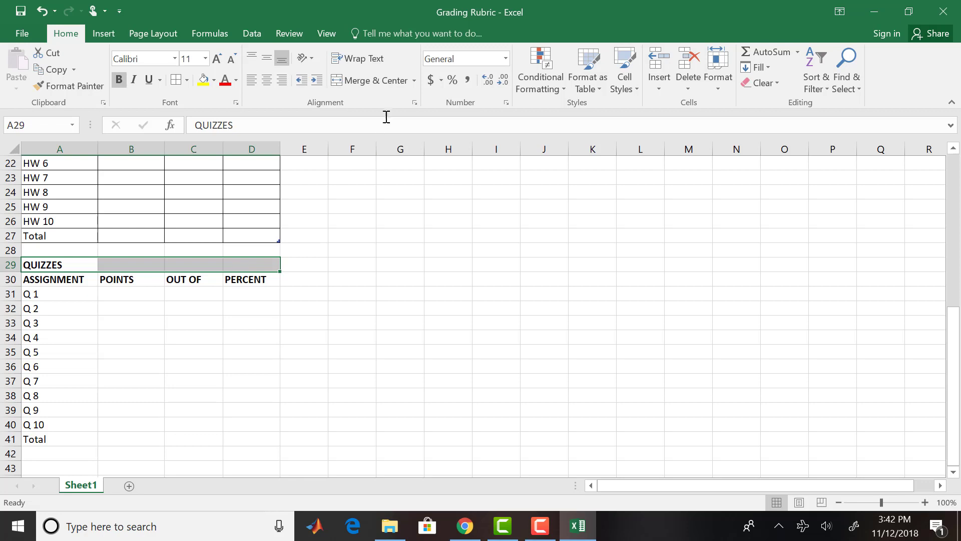
{"action": "left_click", "coordinate": [377, 82]}
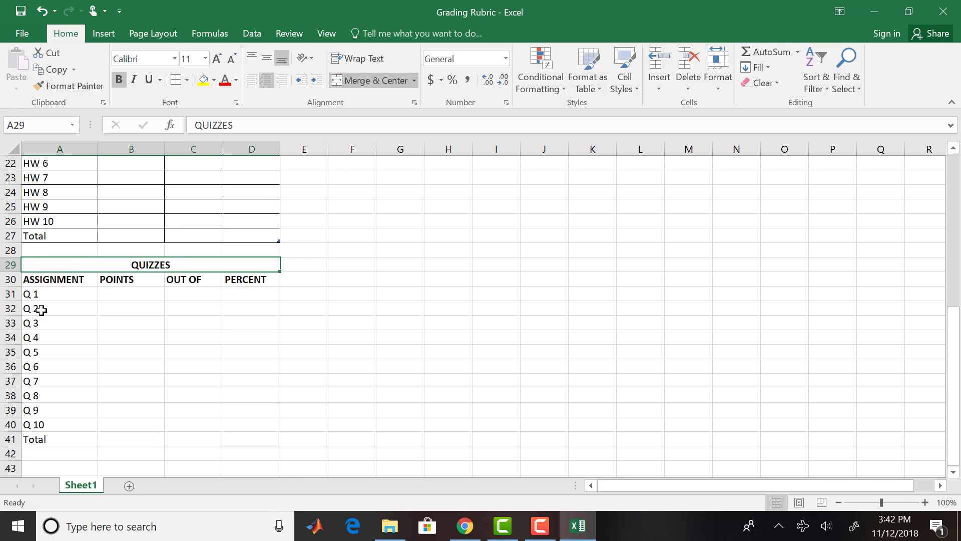
Format A30:D41 as a table with headers using the custom bordered style, and turn off its header filters.
{"action": "left_click_drag", "start_coordinate": [61, 279], "coordinate": [247, 435]}
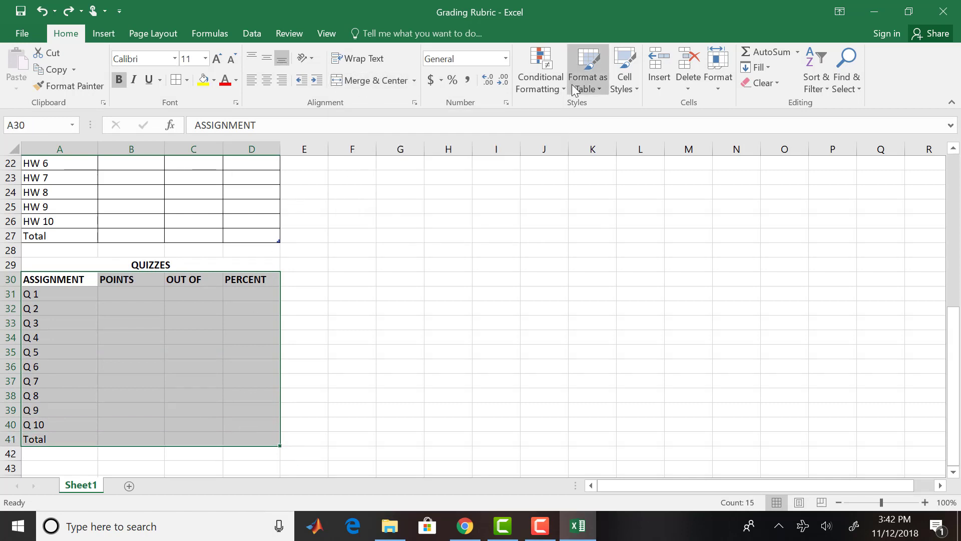
{"action": "left_click", "coordinate": [587, 82]}
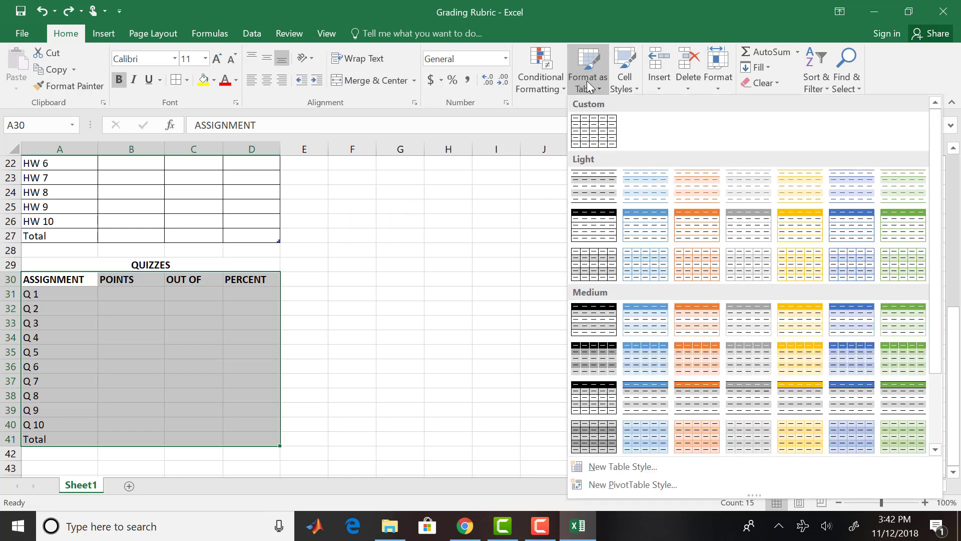
{"action": "left_click", "coordinate": [596, 131]}
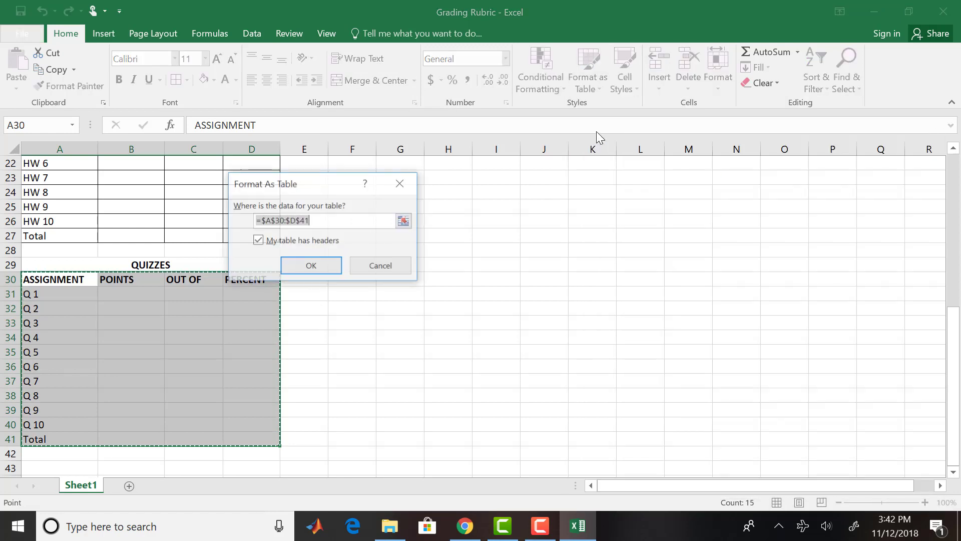
{"action": "left_click", "coordinate": [312, 266]}
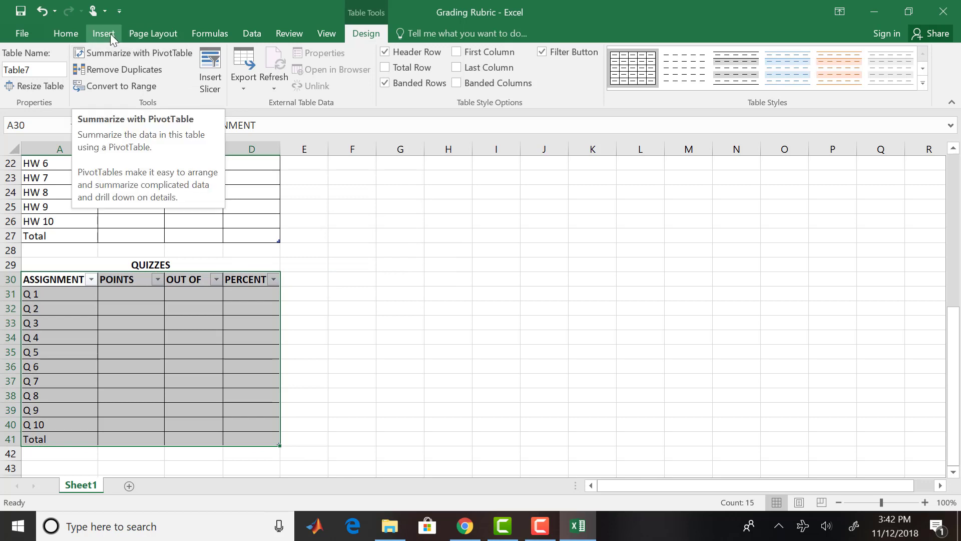
{"action": "left_click", "coordinate": [251, 33]}
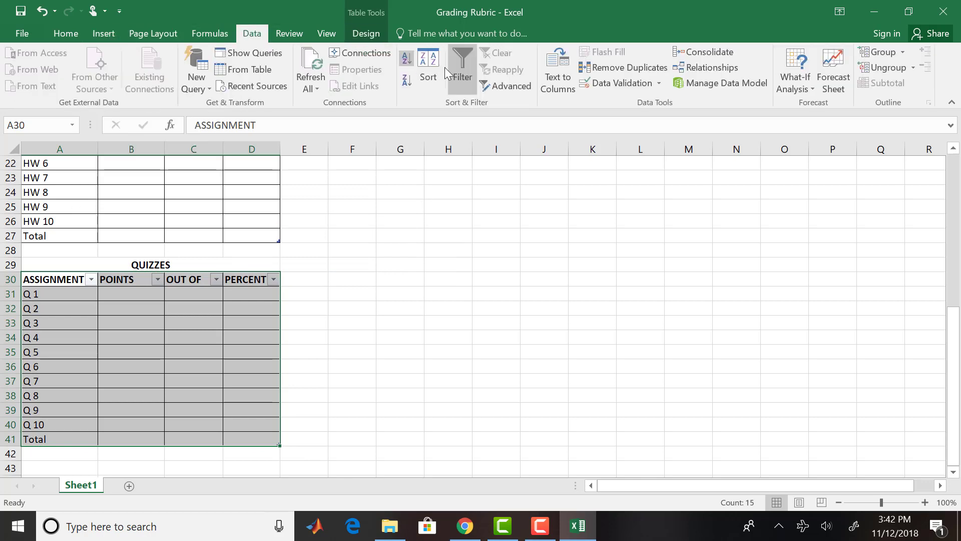
{"action": "left_click", "coordinate": [461, 73]}
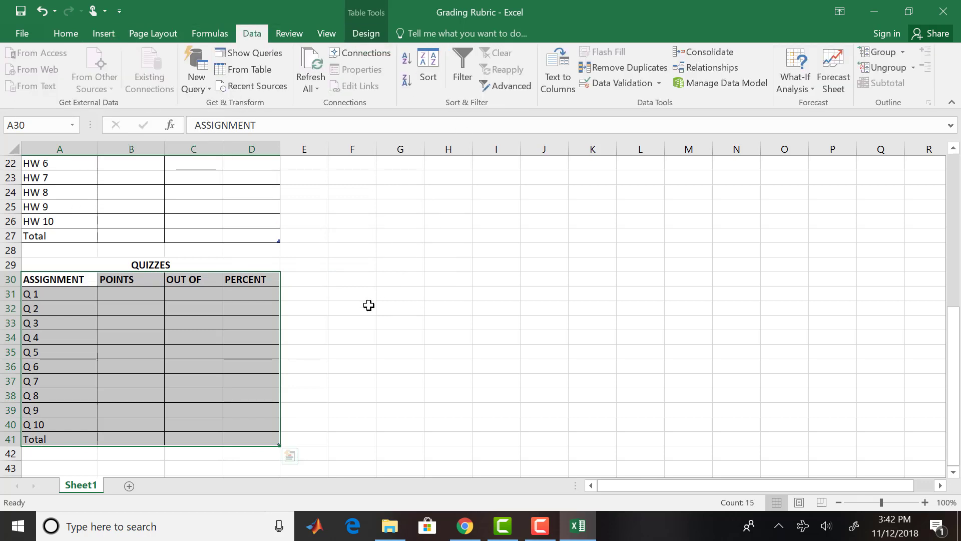
Apply borders to the merged QUIZZES title cell in row 29.
{"action": "scroll", "coordinate": [369, 305], "scroll_direction": "down", "scroll_amount": 1}
{"action": "left_click", "coordinate": [253, 220]}
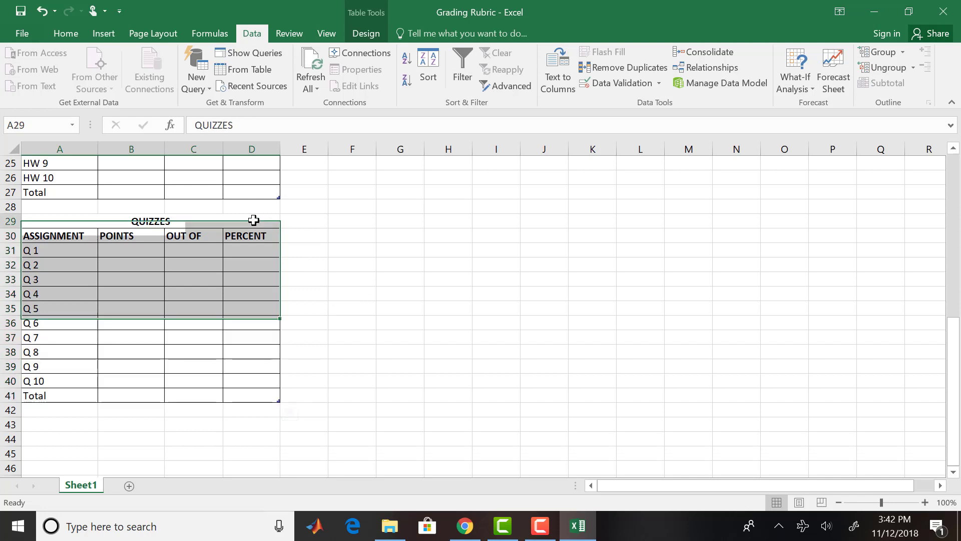
{"action": "left_click", "coordinate": [66, 34]}
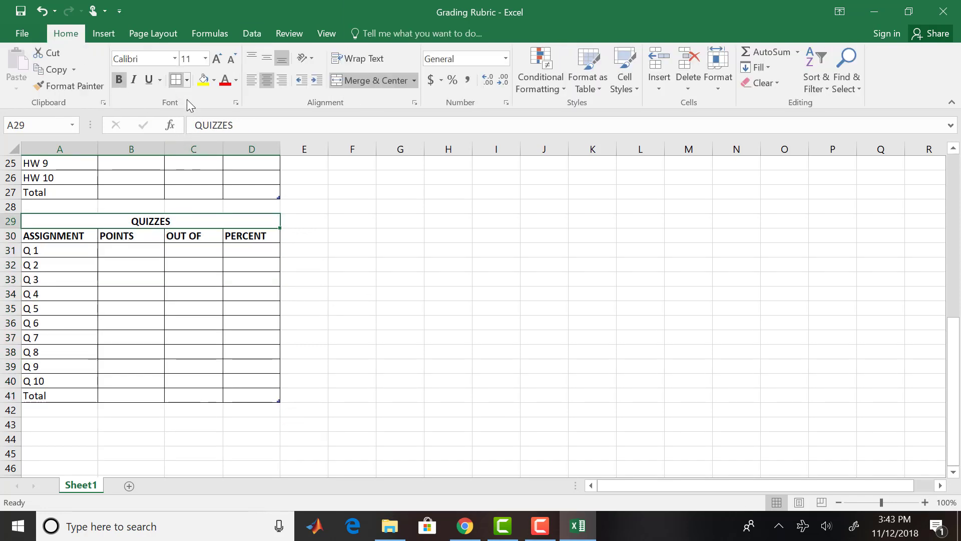
{"action": "left_click", "coordinate": [322, 282]}
Enter the title POP QUIZZES in bold in cell A43, below the quizzes table.
{"action": "scroll", "coordinate": [322, 281], "scroll_direction": "down", "scroll_amount": 1}
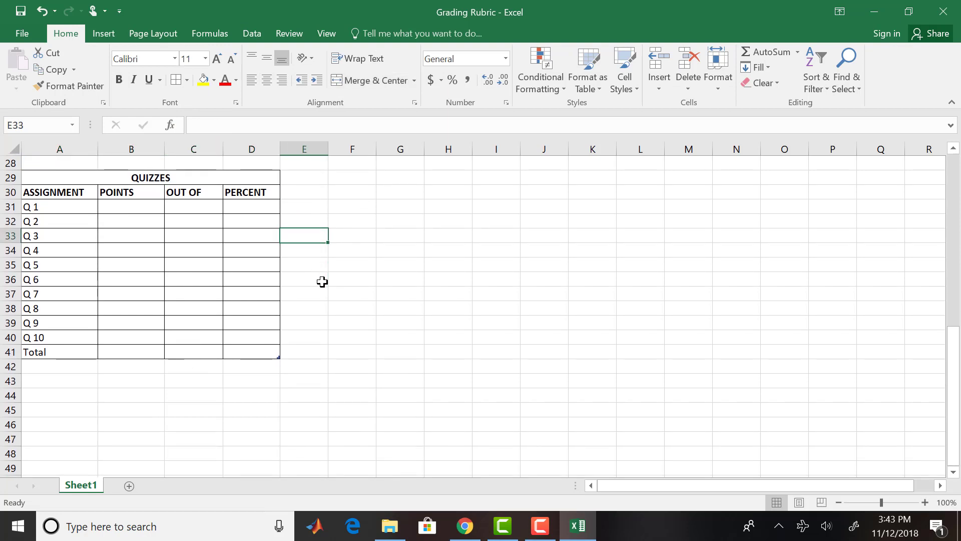
{"action": "scroll", "coordinate": [322, 281], "scroll_direction": "down", "scroll_amount": 2}
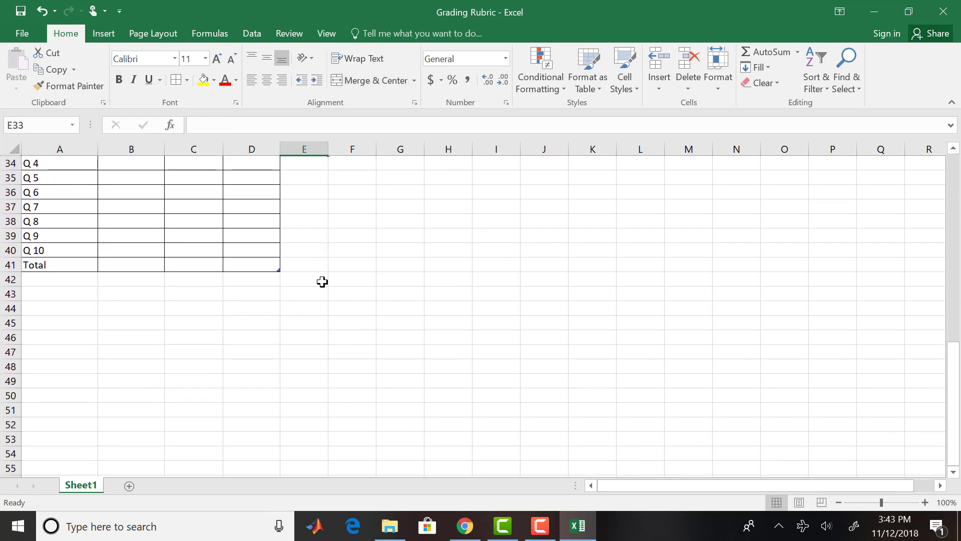
{"action": "scroll", "coordinate": [322, 282], "scroll_direction": "down", "scroll_amount": 1}
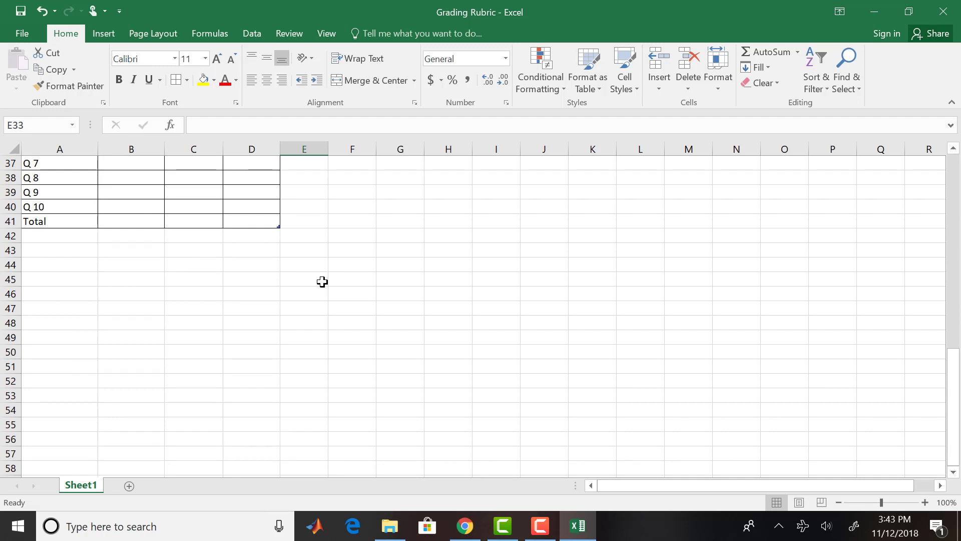
{"action": "left_click", "coordinate": [61, 252]}
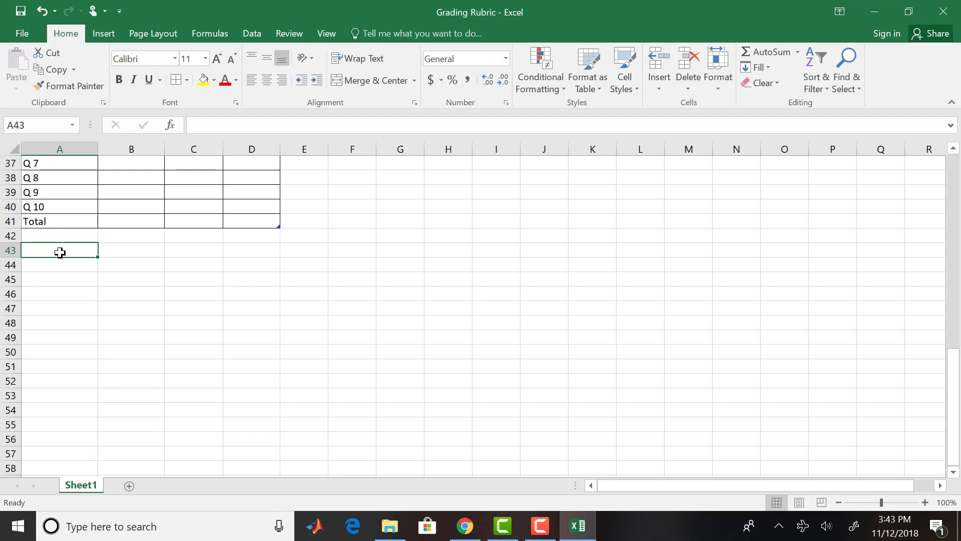
{"action": "scroll", "coordinate": [60, 252], "scroll_direction": "down", "scroll_amount": 1}
{"action": "key", "text": "ctrl+b"}
{"action": "type", "text": "P"}
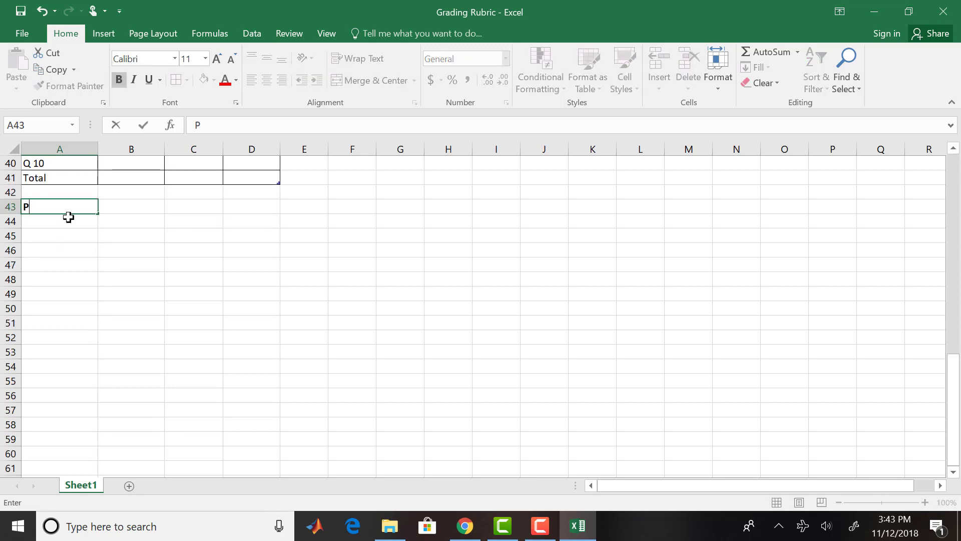
{"action": "type", "text": "OP QUIZZES"}
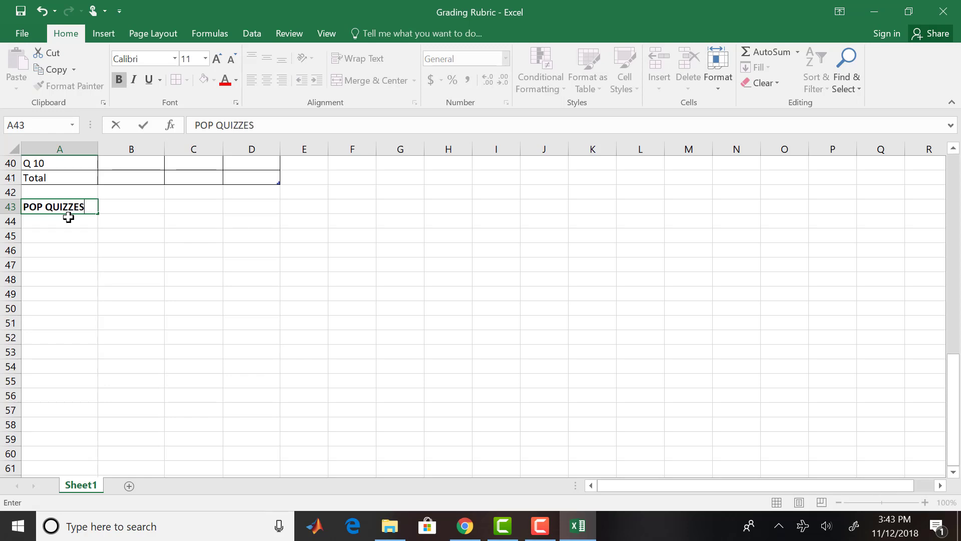
{"action": "key", "text": "Return"}
Enter the bold column header ASSINMENT in cell A44 under the POP QUIZZES title.
{"action": "key", "text": "ctrl+b"}
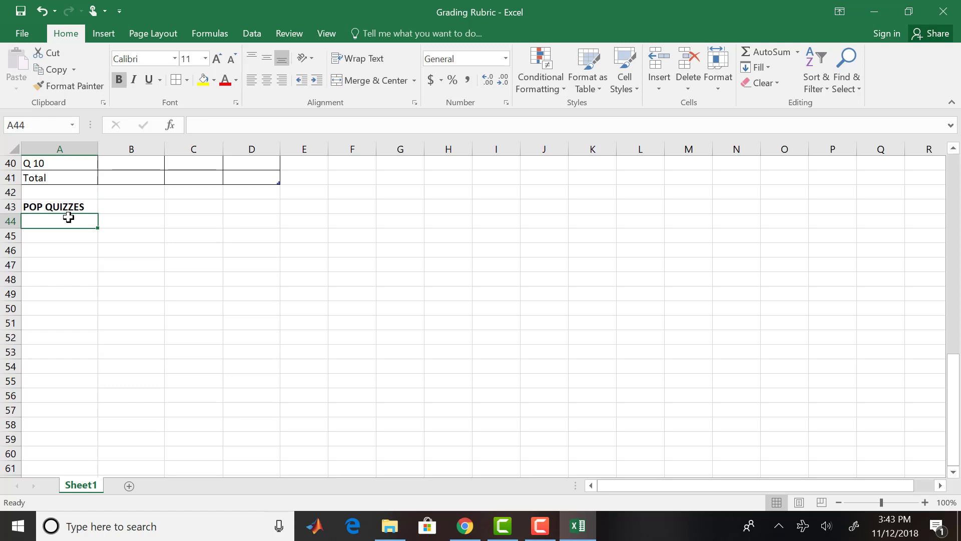
{"action": "type", "text": "ASSINME"}
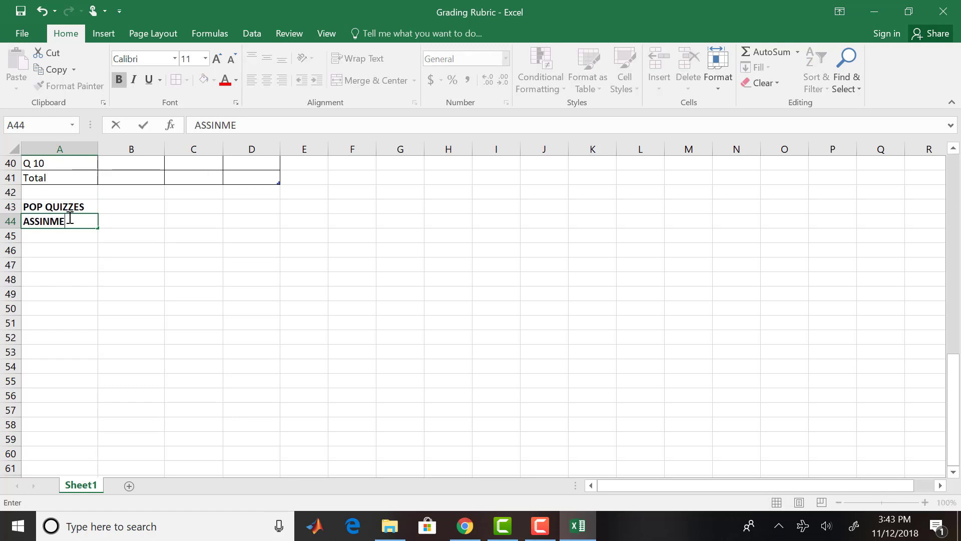
{"action": "type", "text": "NT"}
{"action": "left_click", "coordinate": [105, 223]}
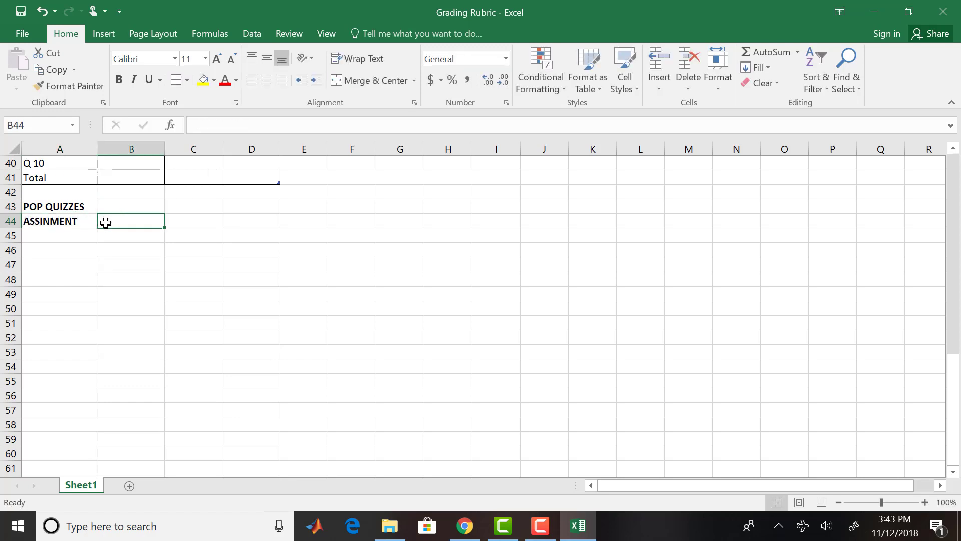
Enter the bold column headers POINTS, OUT OF and PERCENT in cells B44, C44 and D44 of the pop quizzes table.
{"action": "key", "text": "ctrl+b"}
{"action": "type", "text": "POINTS"}
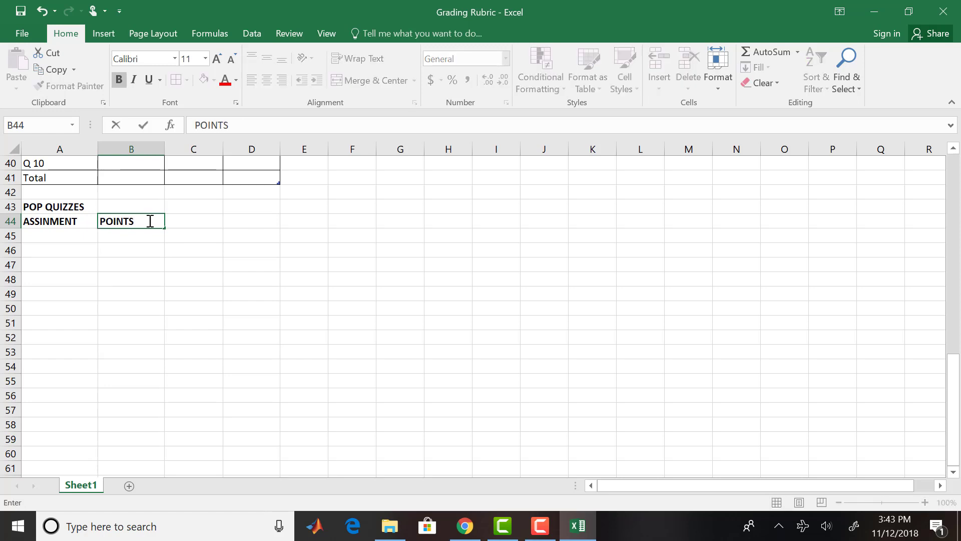
{"action": "left_click", "coordinate": [188, 224]}
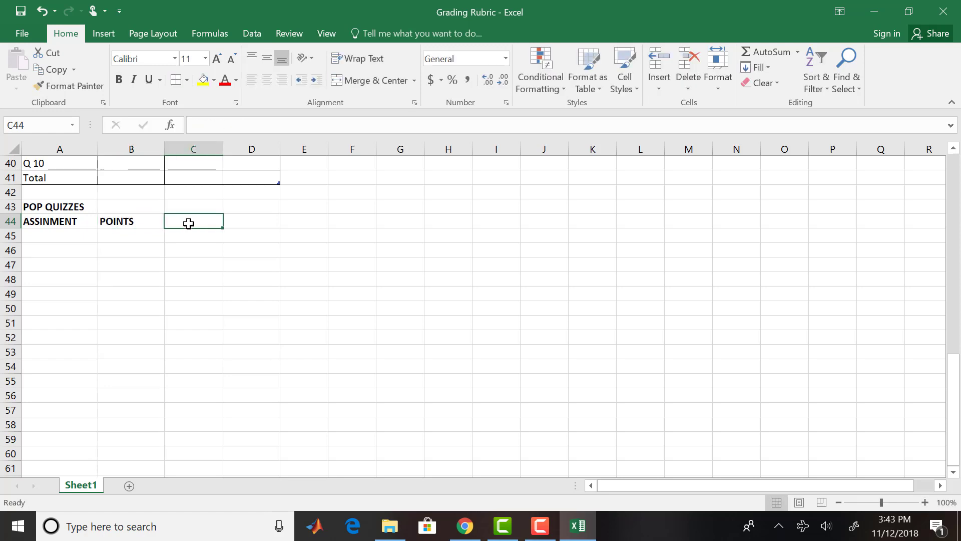
{"action": "key", "text": "ctrl+b"}
{"action": "type", "text": "OUT OF"}
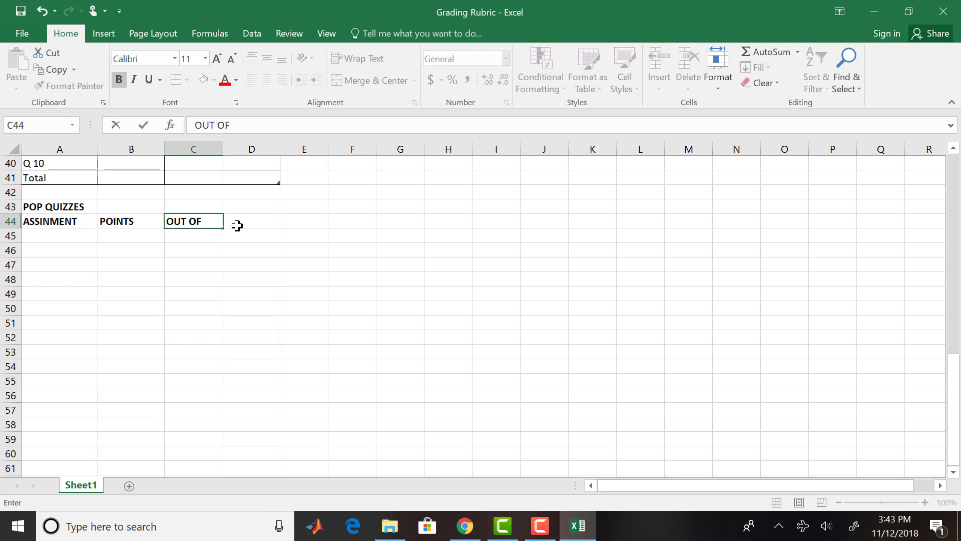
{"action": "left_click", "coordinate": [241, 225]}
{"action": "key", "text": "ctrl+b"}
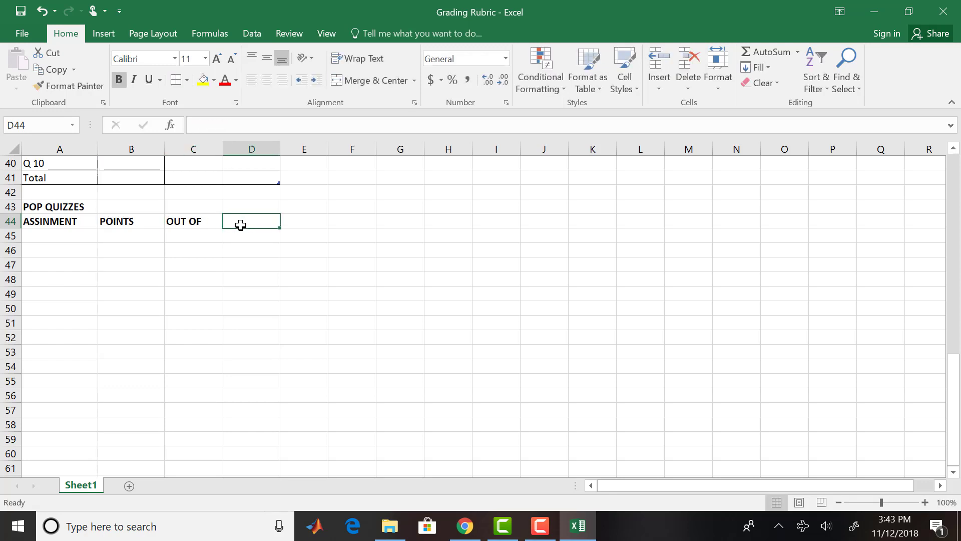
{"action": "type", "text": "PERCENT"}
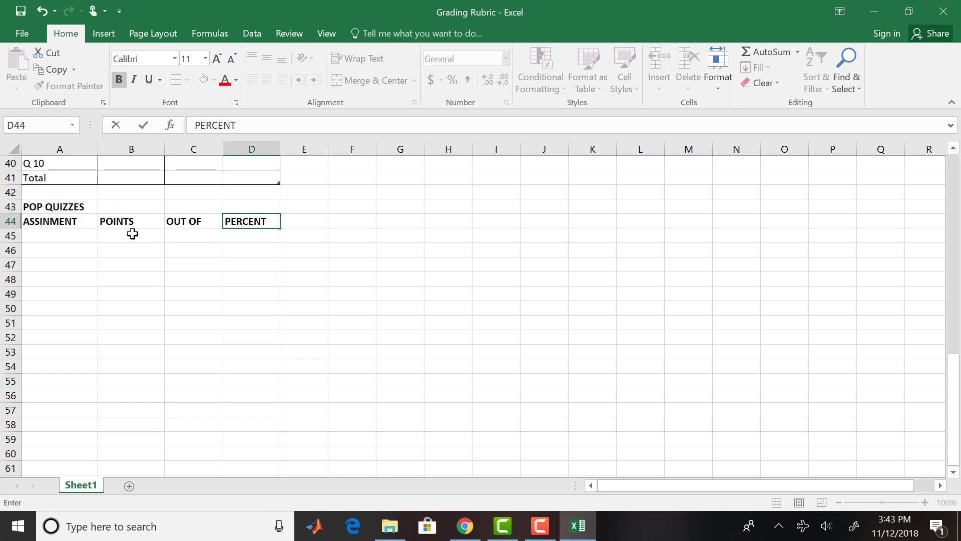
Enter the row labels REEF in A45 and Total in A46 under the pop quizzes ASSINMENT header.
{"action": "left_click", "coordinate": [70, 234]}
{"action": "type", "text": "REEF"}
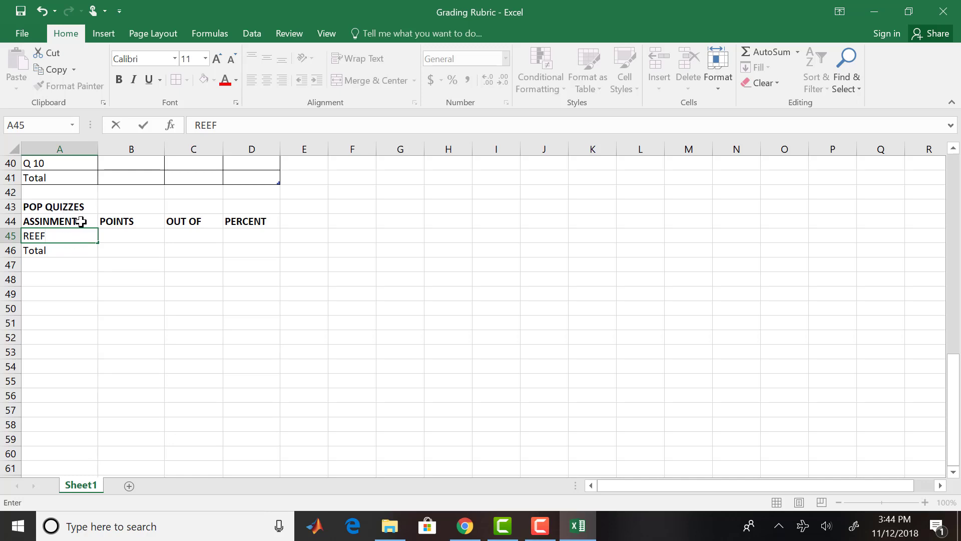
{"action": "left_click", "coordinate": [96, 243]}
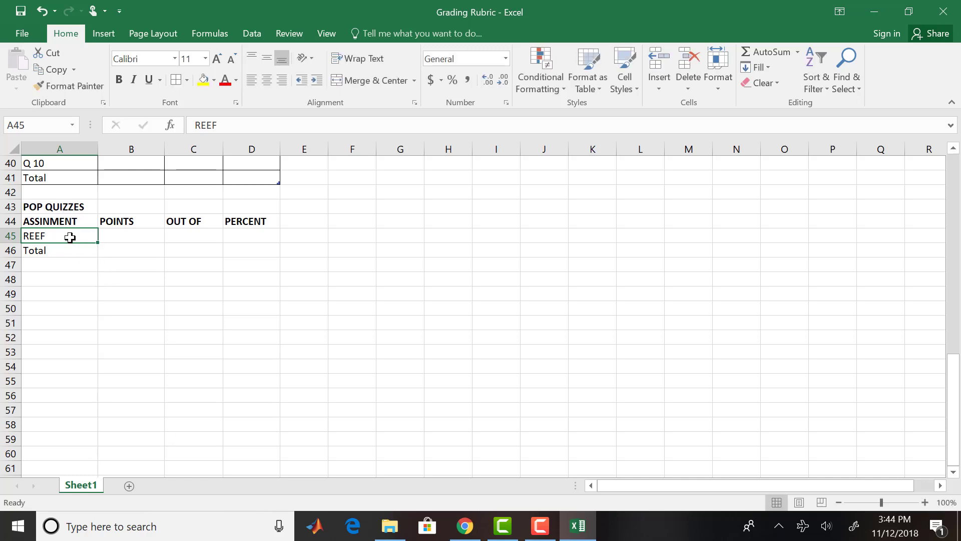
Format A44:D46 as a table with headers using the custom bordered style, and turn off its header filters.
{"action": "key", "text": "alt+a"}
{"action": "left_click_drag", "start_coordinate": [65, 222], "coordinate": [259, 250]}
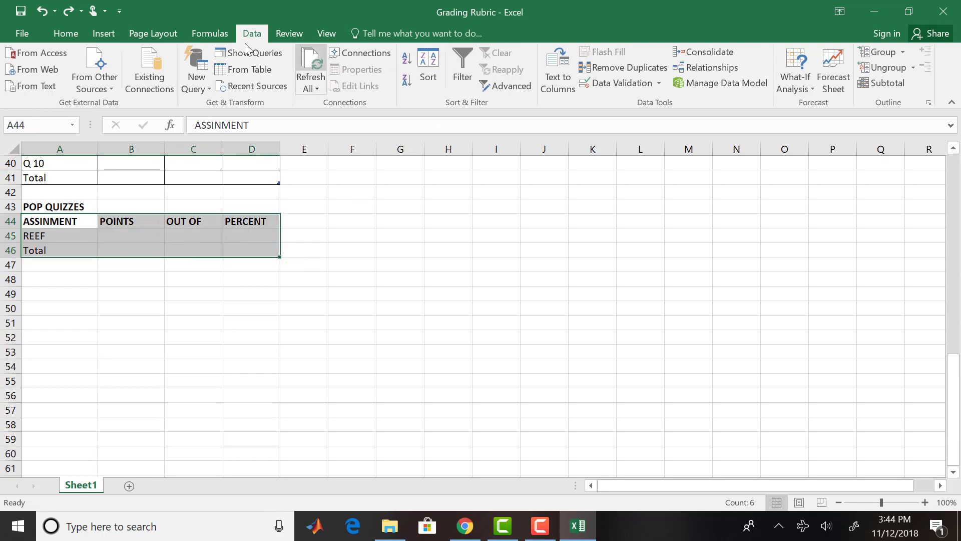
{"action": "left_click", "coordinate": [97, 37]}
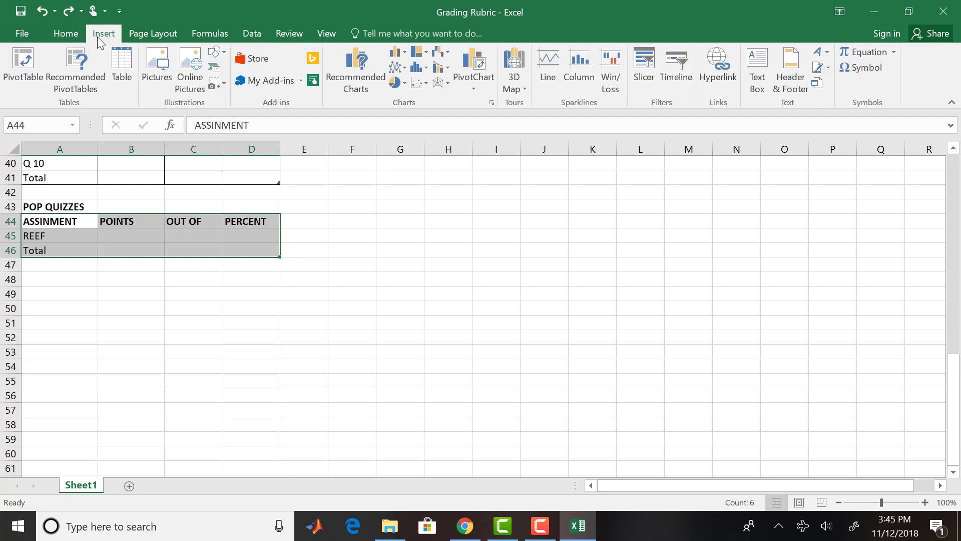
{"action": "left_click", "coordinate": [64, 35]}
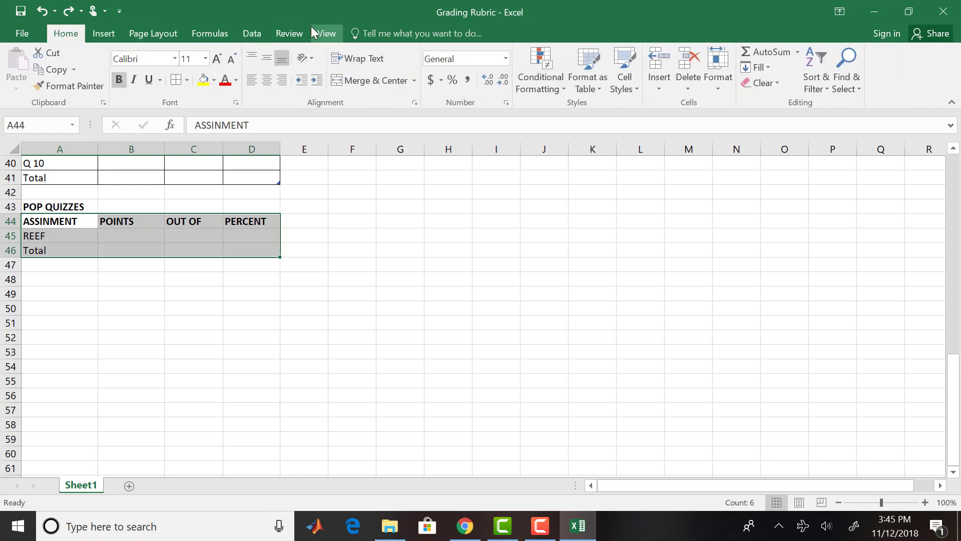
{"action": "left_click", "coordinate": [588, 58]}
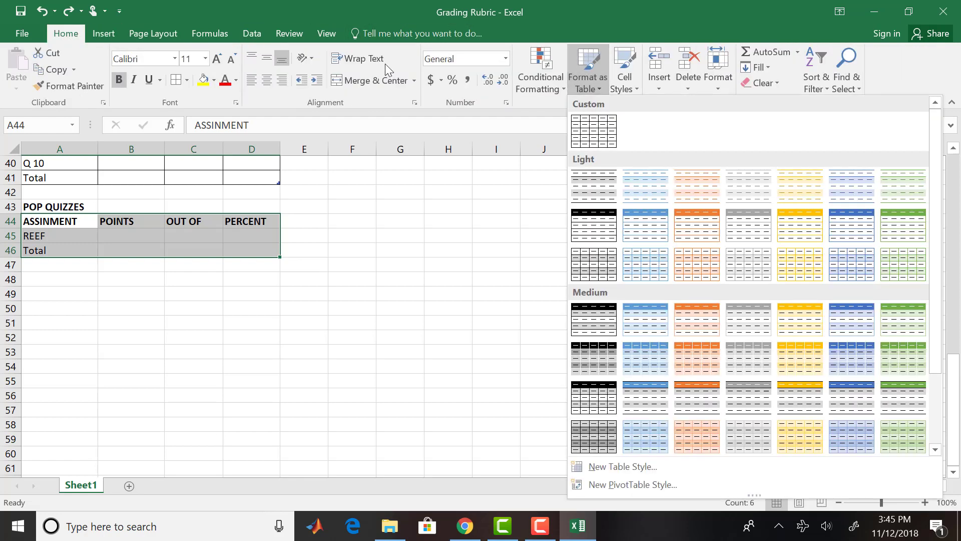
{"action": "left_click", "coordinate": [593, 122]}
{"action": "left_click", "coordinate": [307, 266]}
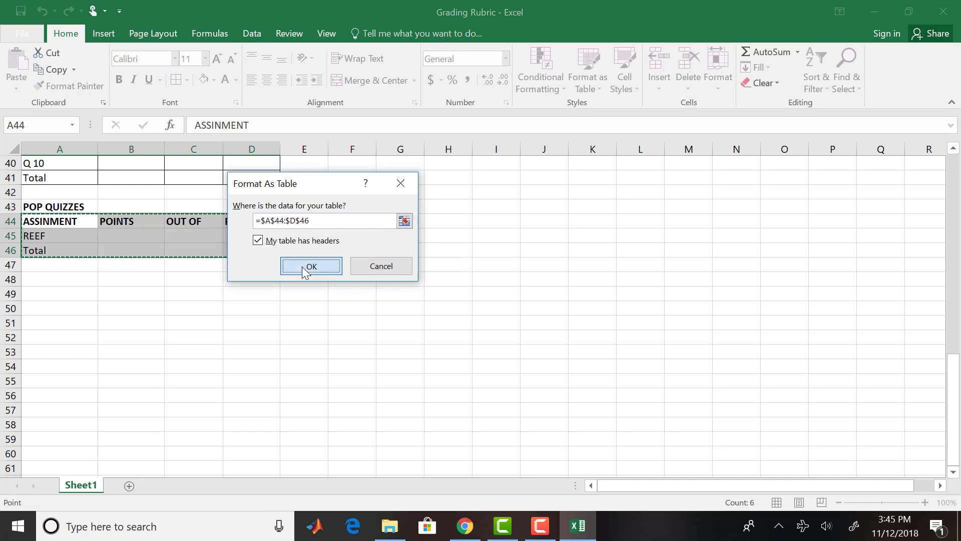
{"action": "left_click", "coordinate": [252, 33]}
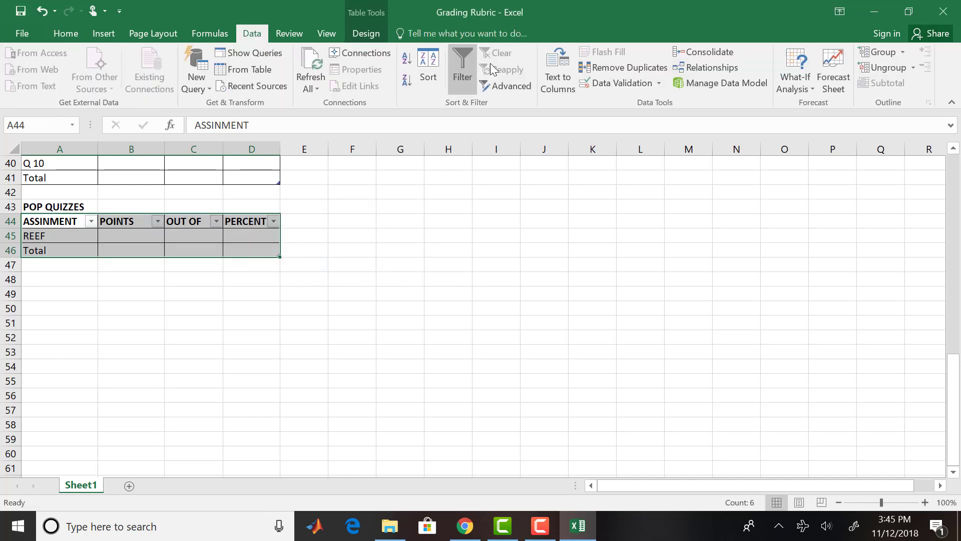
{"action": "left_click", "coordinate": [455, 65]}
Merge and centre the POP QUIZZES title across A43:D43 and give the merged cell borders.
{"action": "left_click", "coordinate": [81, 206]}
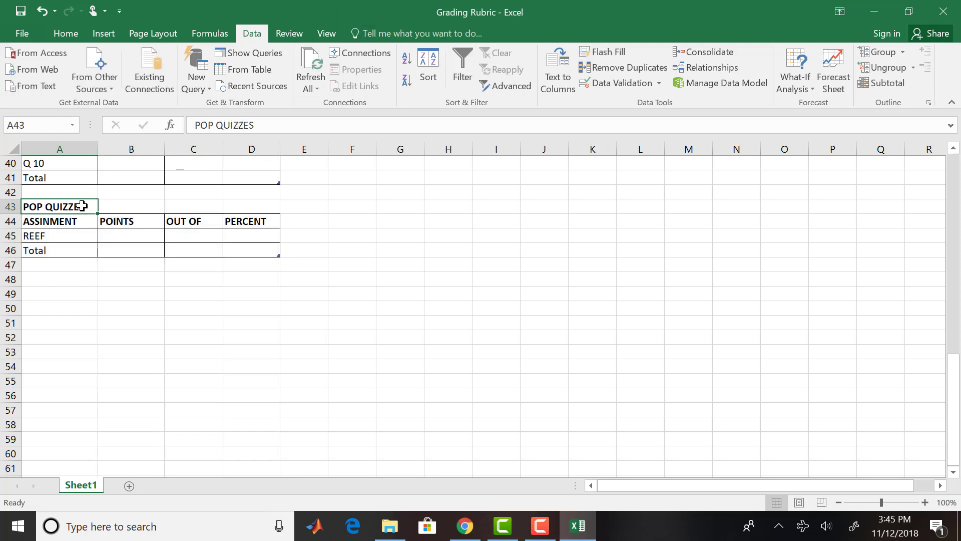
{"action": "left_click_drag", "start_coordinate": [82, 206], "coordinate": [260, 198]}
{"action": "left_click", "coordinate": [66, 33]}
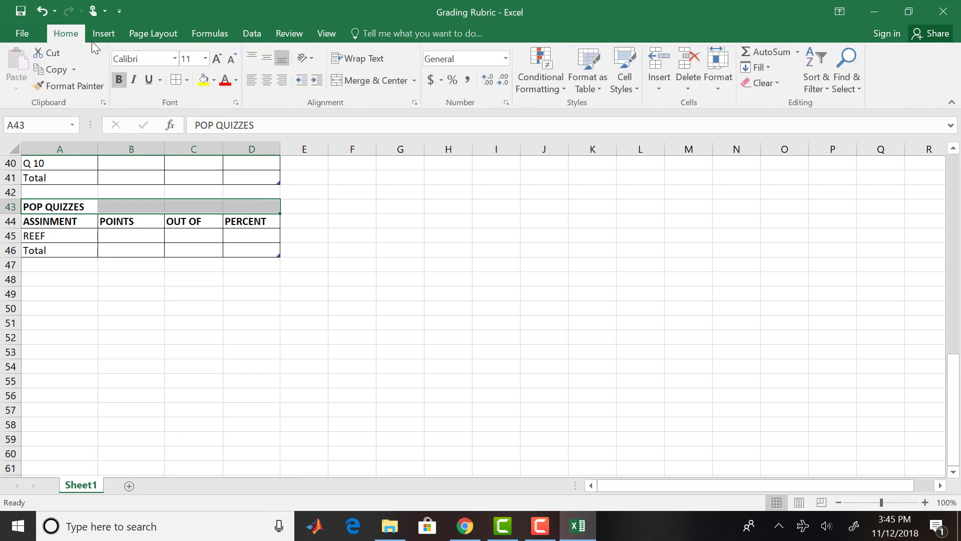
{"action": "left_click", "coordinate": [390, 80]}
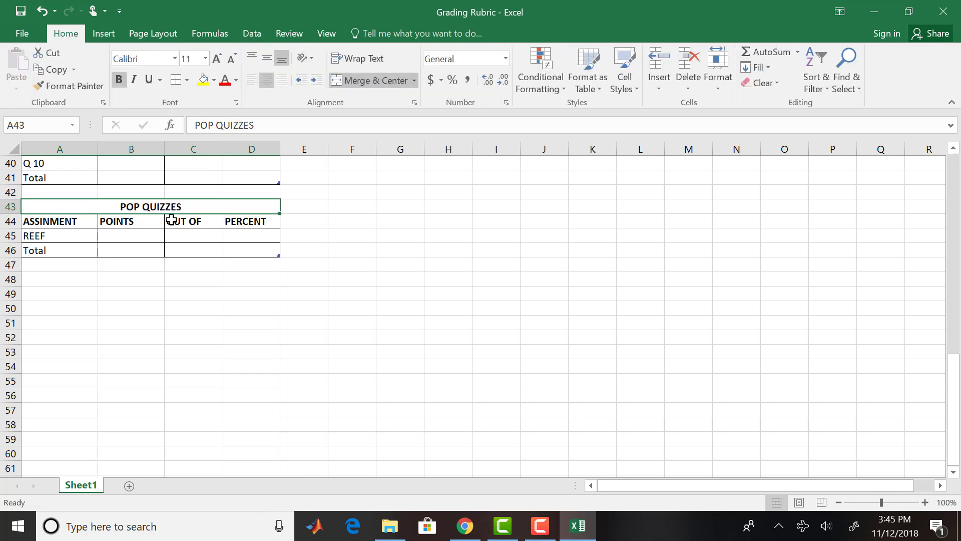
Enter the title EXAMS in bold in cell A48, below the pop quizzes table.
{"action": "left_click", "coordinate": [55, 280]}
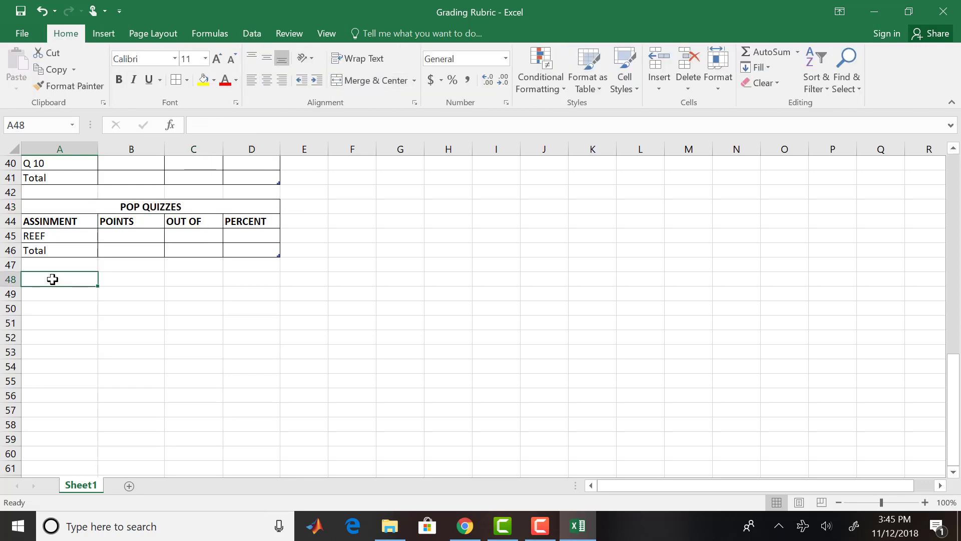
{"action": "type", "text": "E"}
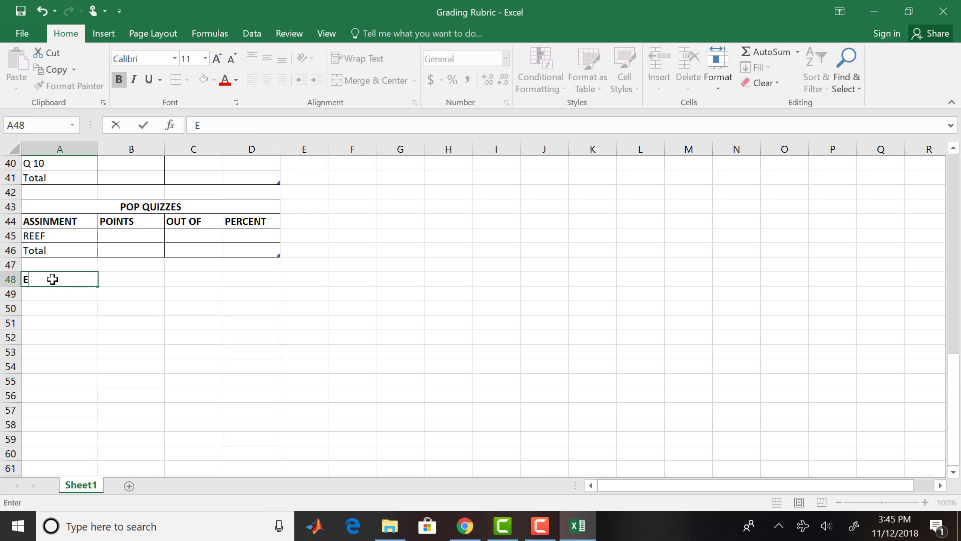
{"action": "type", "text": "XAMS"}
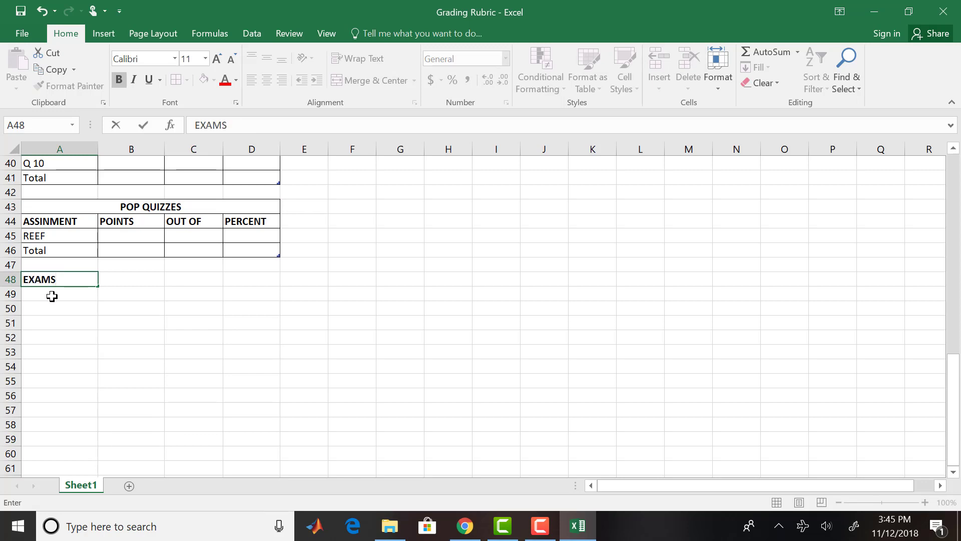
Enter the bold column headers ASSIGNMENTS in A49 and POINTS in B49 under the EXAMS title.
{"action": "left_click", "coordinate": [52, 296]}
{"action": "key", "text": "ctrl+b"}
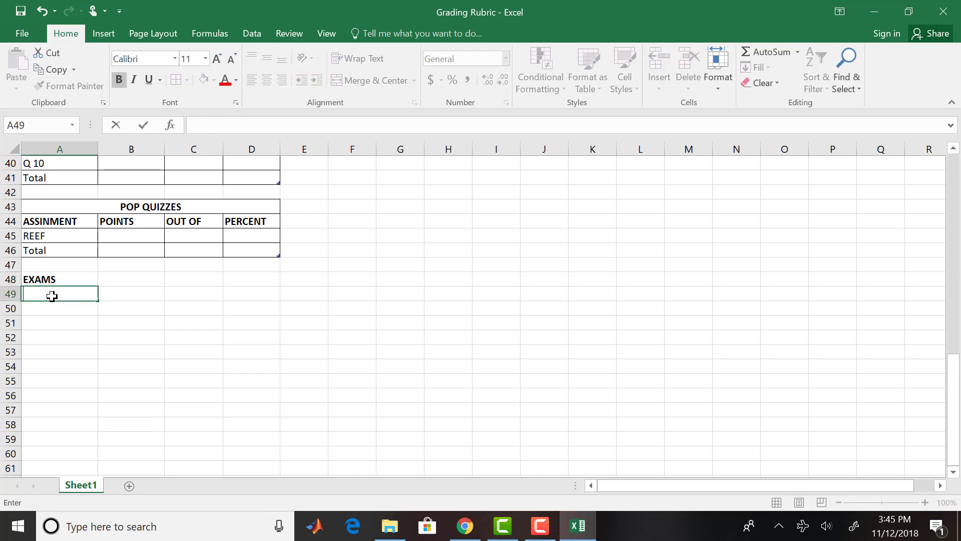
{"action": "type", "text": "ASSIGNMENTS"}
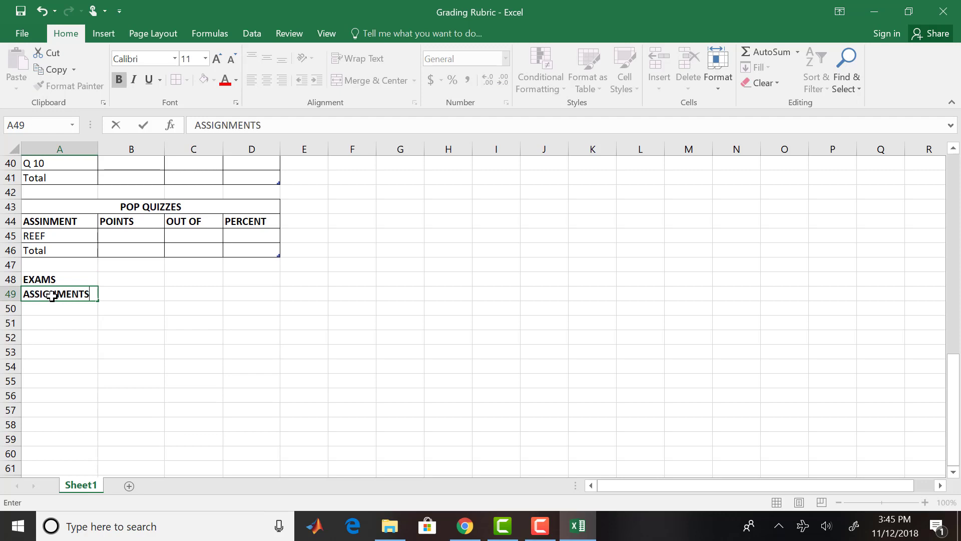
{"action": "left_click", "coordinate": [121, 294]}
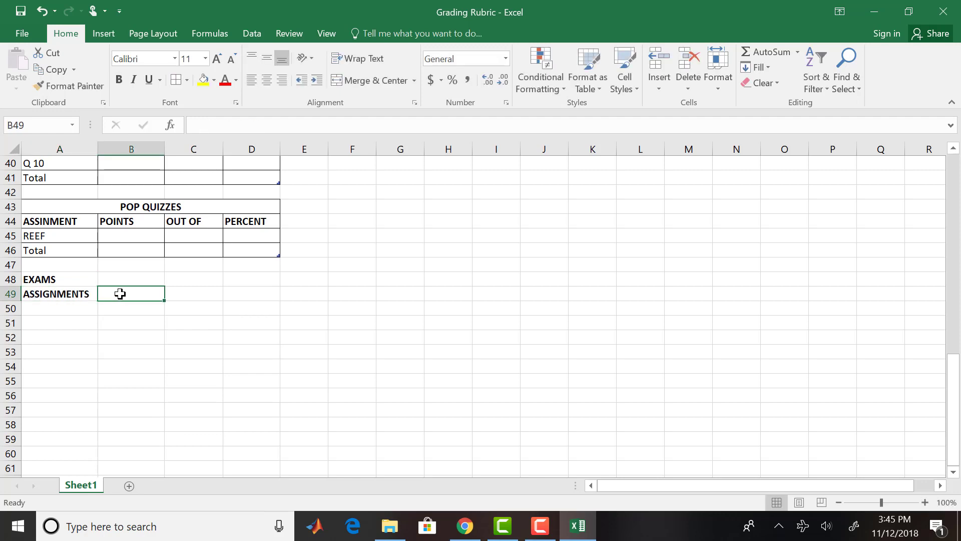
{"action": "type", "text": "P"}
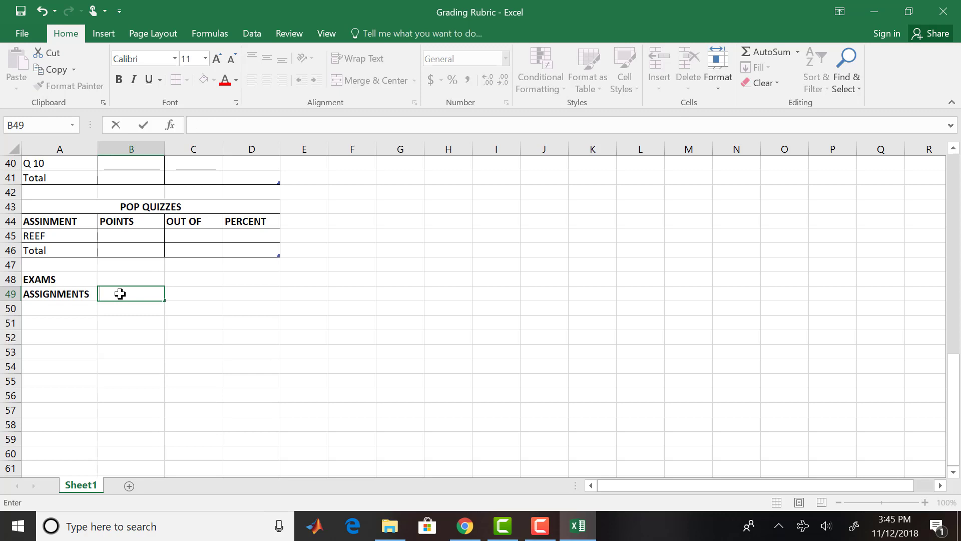
{"action": "key", "text": "ctrl+b"}
{"action": "type", "text": "OINTS"}
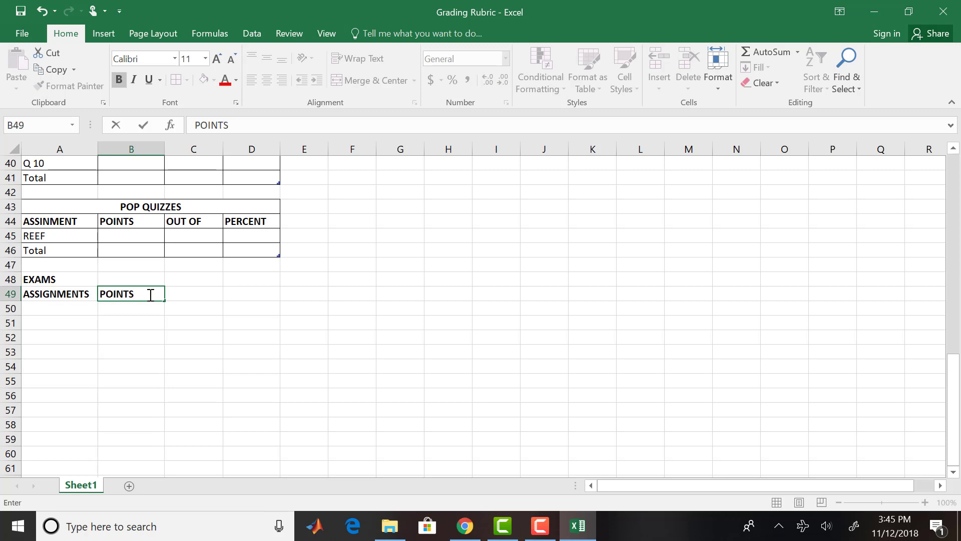
Enter the bold column headers OUT OF in C49 and PERCENT in D49 of the exams table.
{"action": "left_click", "coordinate": [170, 297]}
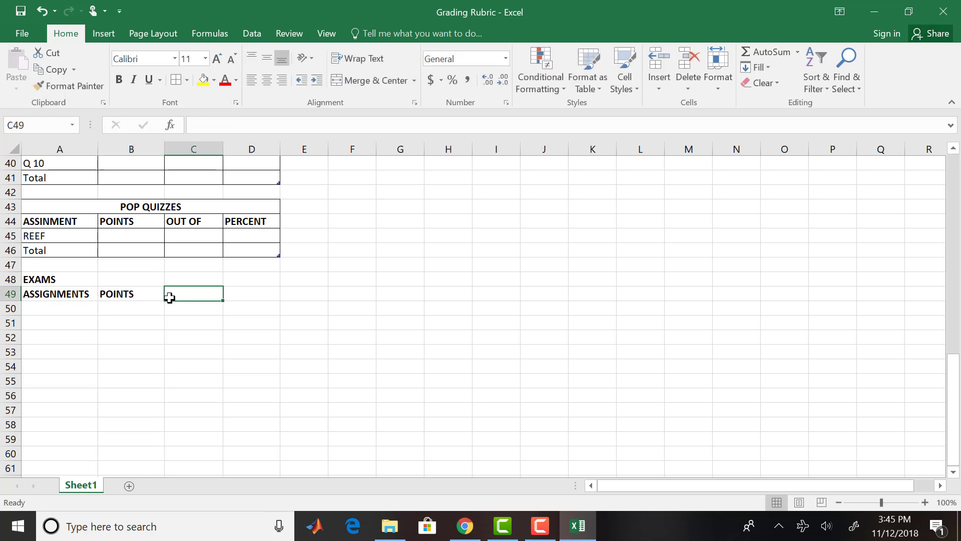
{"action": "type", "text": "OUT"}
{"action": "key", "text": "BackSpace"}
{"action": "key", "text": "BackSpace"}
{"action": "key", "text": "BackSpace"}
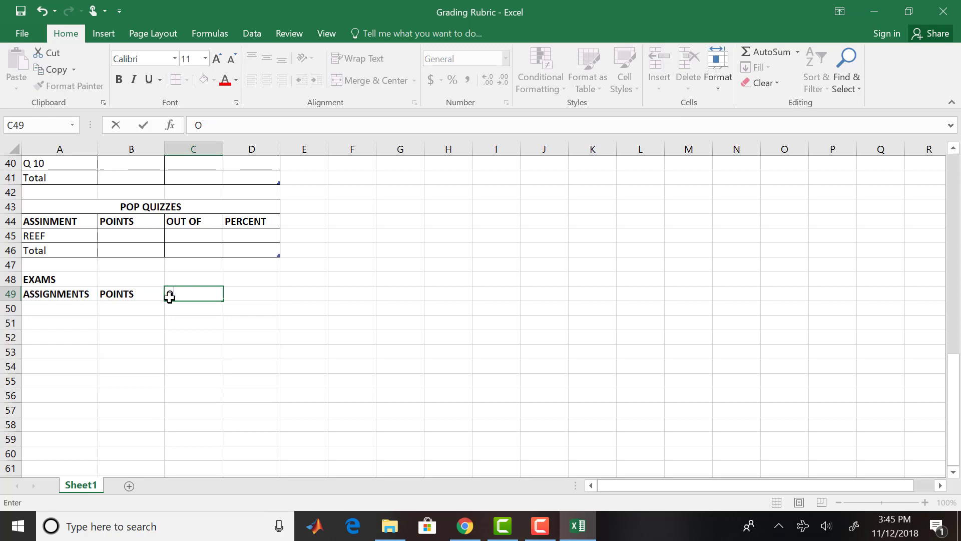
{"action": "key", "text": "ctrl+b"}
{"action": "type", "text": "OU"}
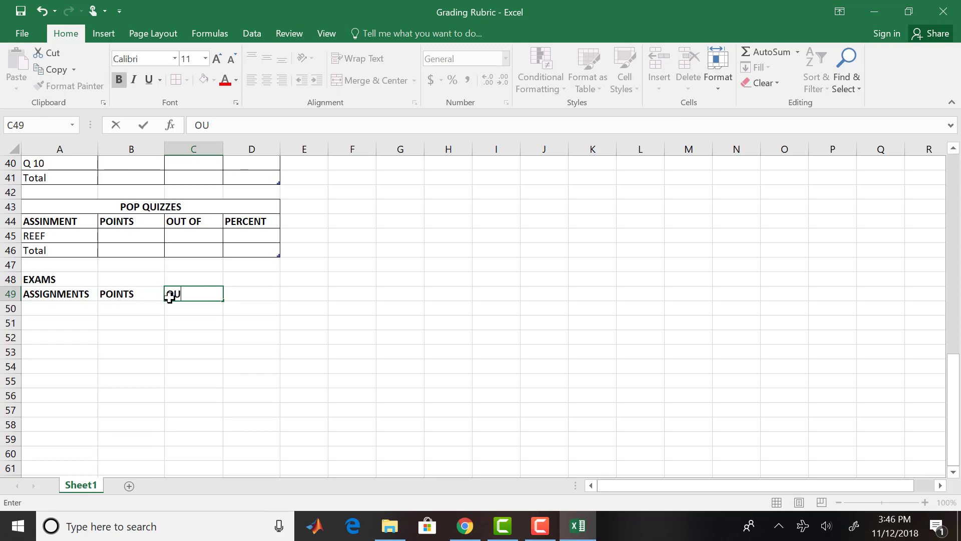
{"action": "type", "text": "T OF"}
{"action": "left_click", "coordinate": [243, 298]}
{"action": "key", "text": "ctrl+b"}
{"action": "type", "text": "PERCENT"}
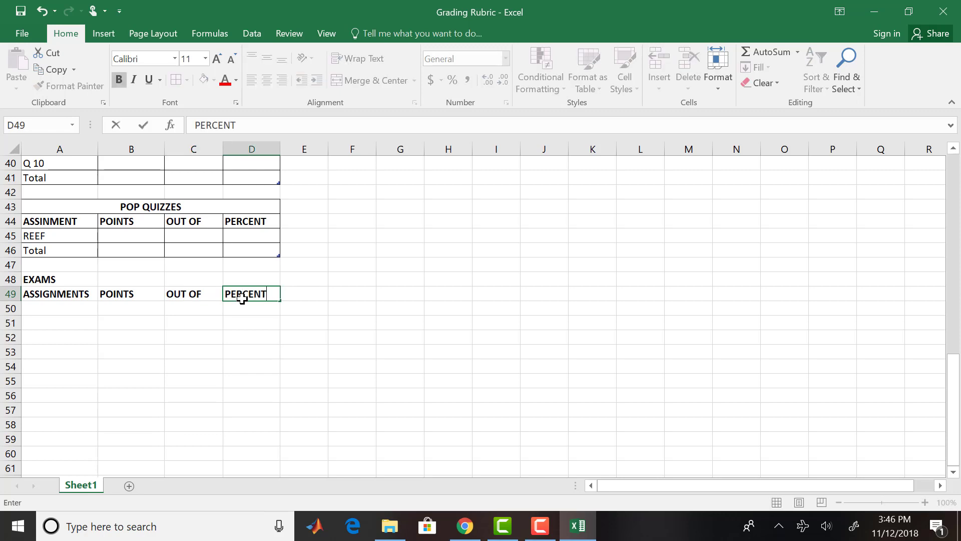
Enter the row labels MIDTERM 1, MIDTERM 2 and Total in cells A50 to A52 of the exams table.
{"action": "left_click", "coordinate": [79, 306]}
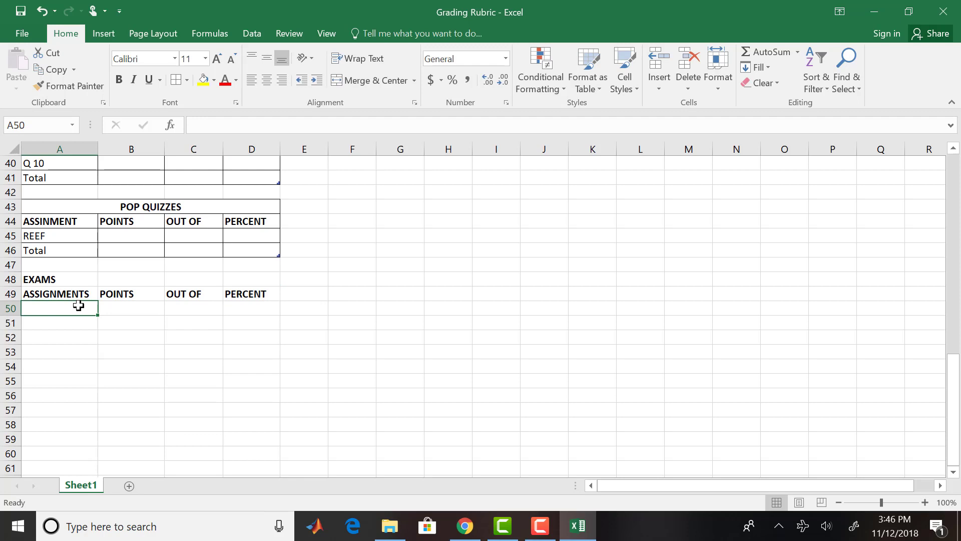
{"action": "type", "text": "M"}
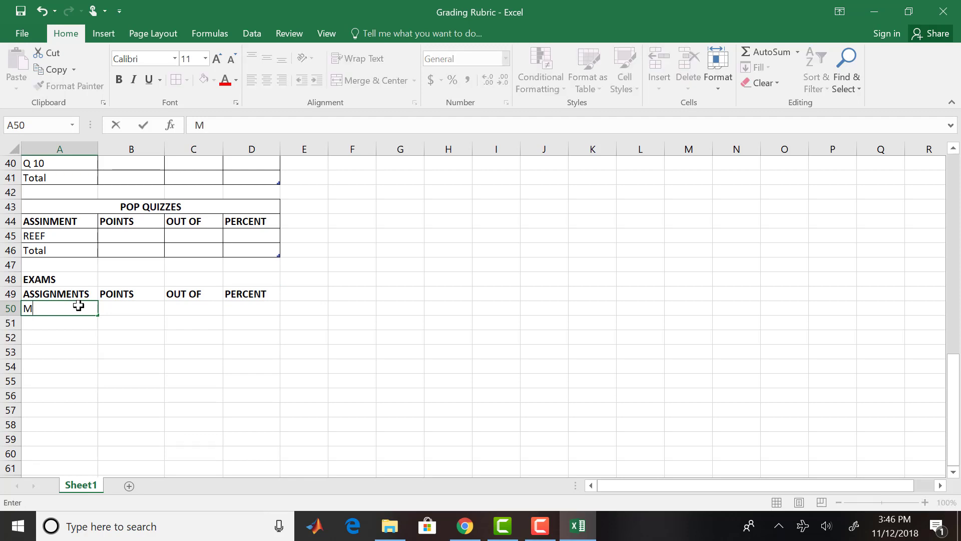
{"action": "type", "text": "IDTERM 1"}
{"action": "key", "text": "Return"}
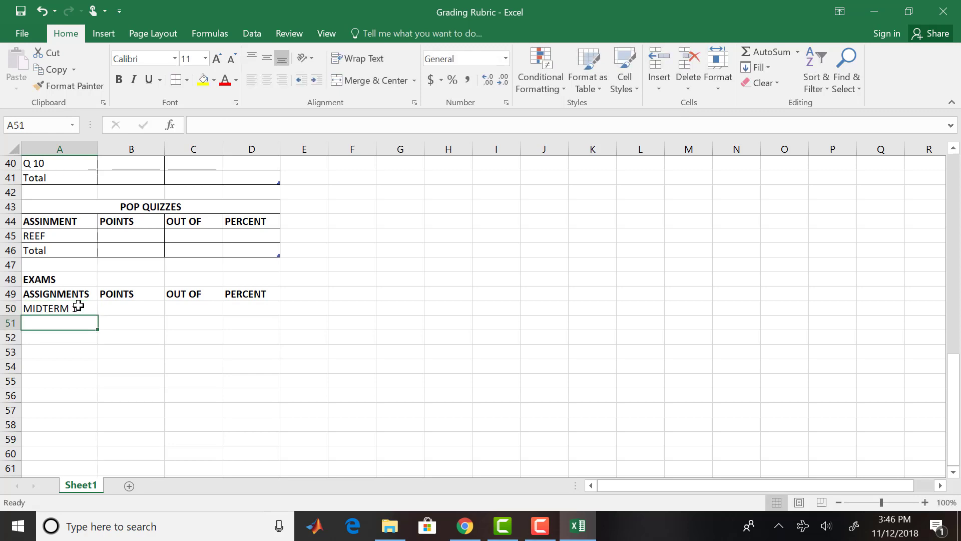
{"action": "type", "text": "MIDTERM "}
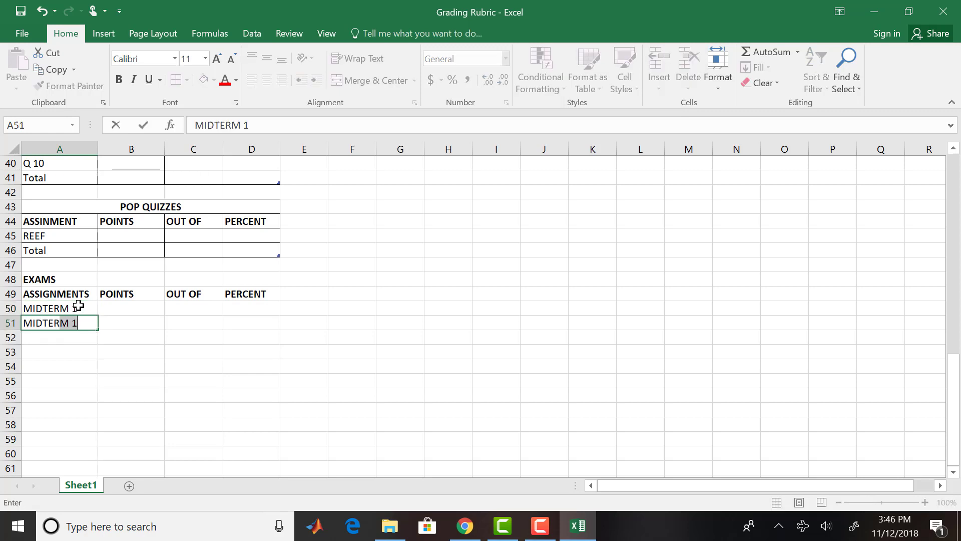
{"action": "type", "text": "2"}
{"action": "key", "text": "Return"}
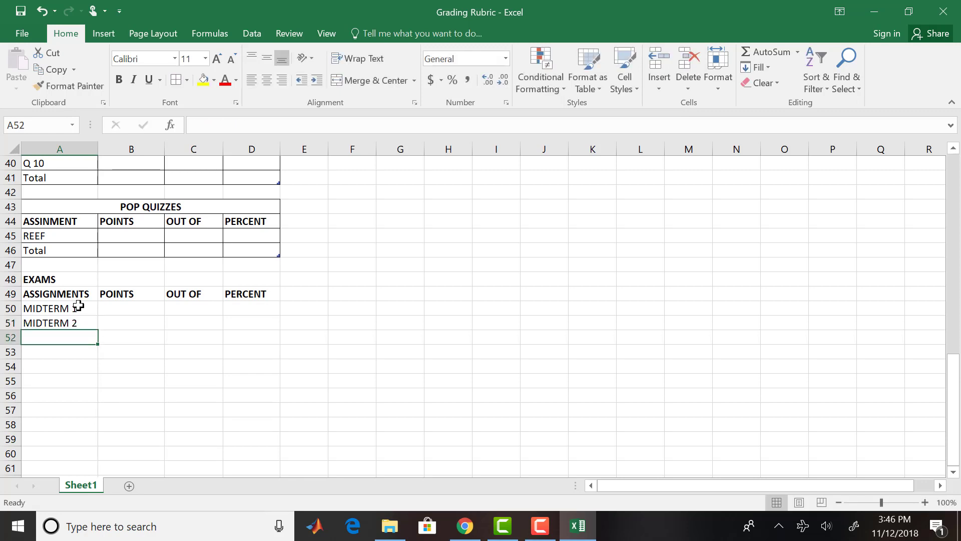
{"action": "type", "text": "Total"}
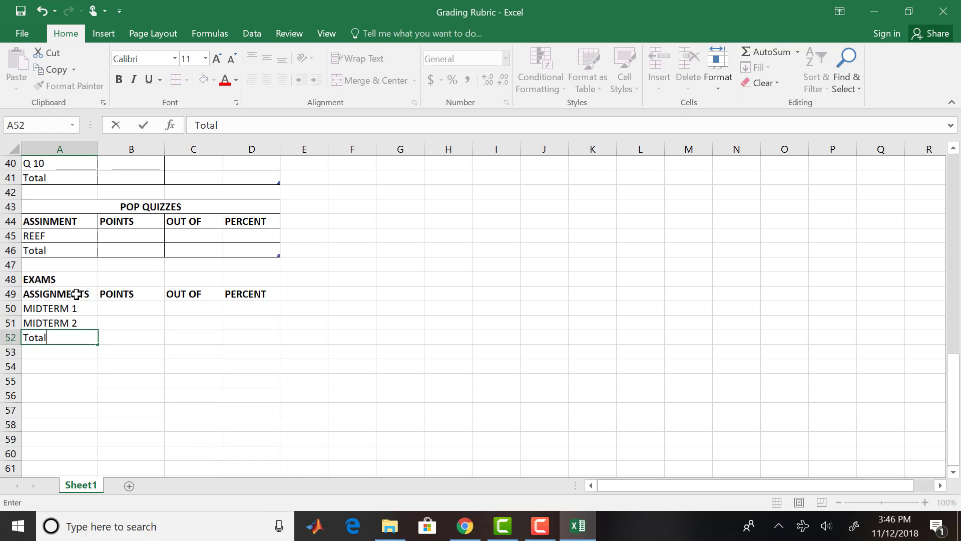
Format the range A49:D52 as a table with headers, using the custom black-bordered table style.
{"action": "left_click", "coordinate": [77, 296]}
{"action": "left_click_drag", "start_coordinate": [79, 294], "coordinate": [253, 340]}
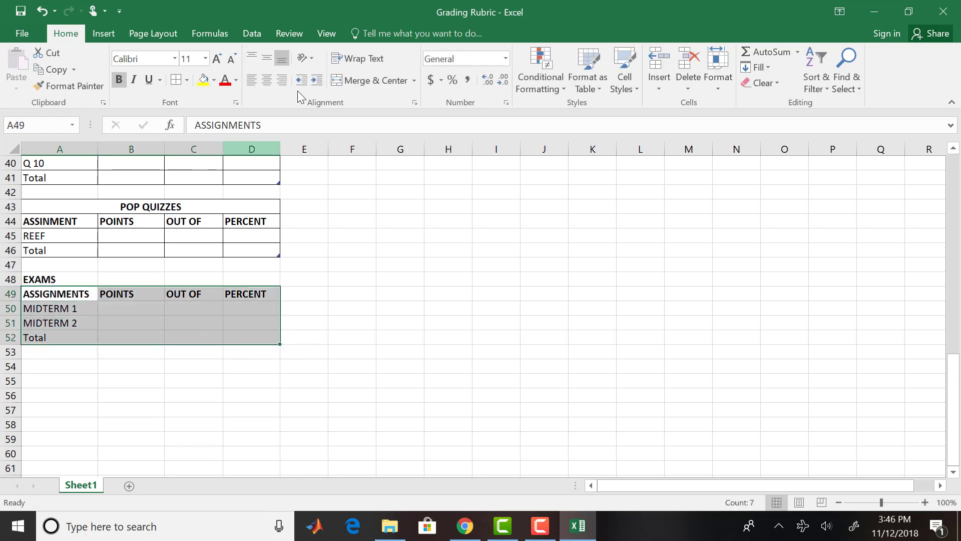
{"action": "left_click", "coordinate": [591, 87]}
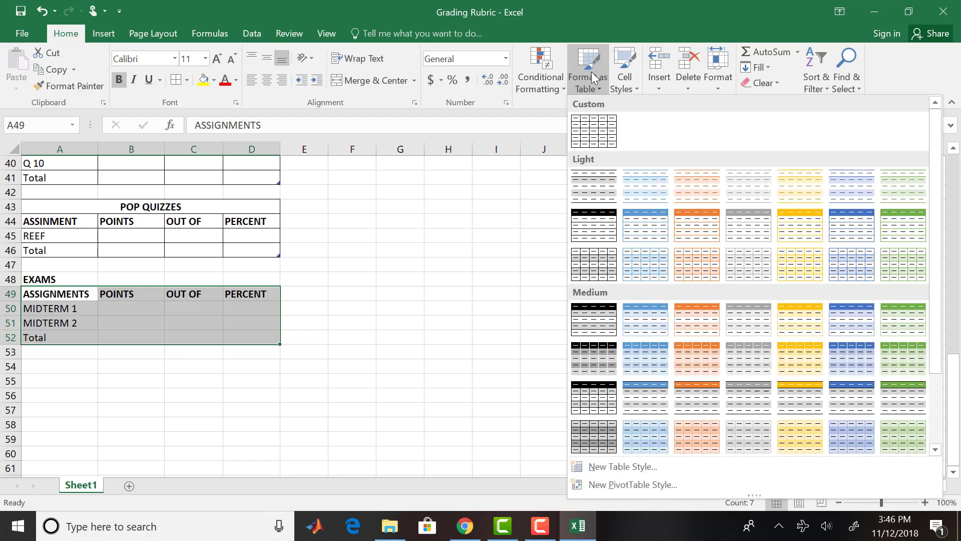
{"action": "left_click", "coordinate": [596, 129]}
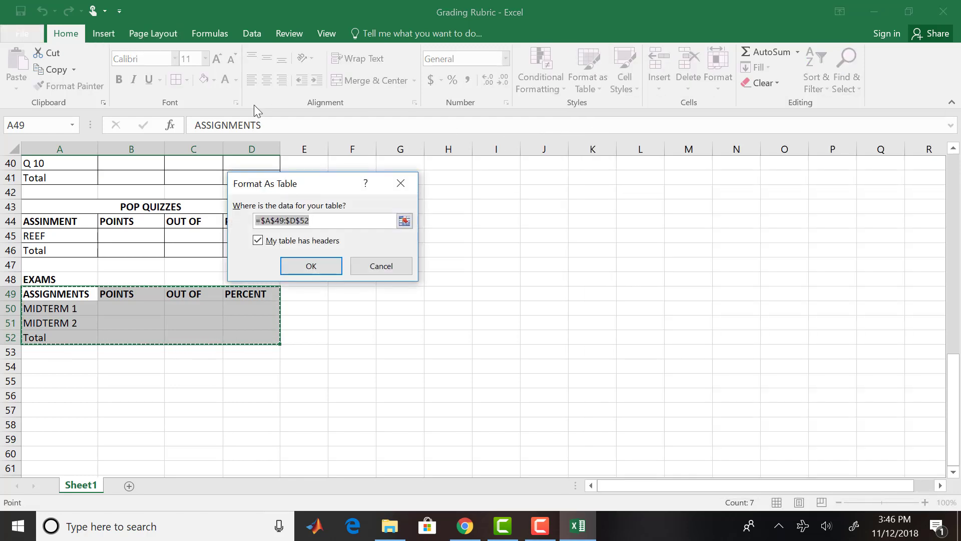
{"action": "left_click", "coordinate": [312, 266]}
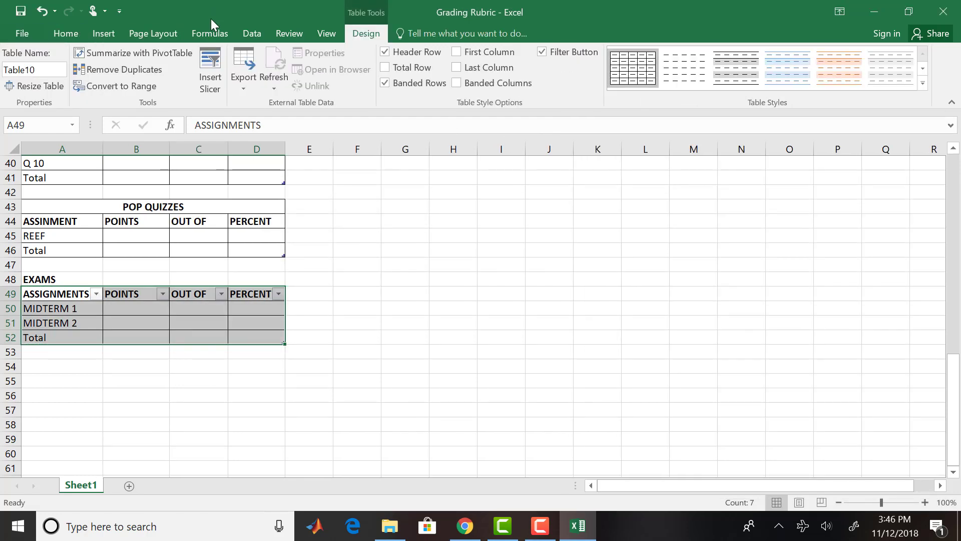
Turn off the filter buttons in the header row of the exams table.
{"action": "left_click", "coordinate": [208, 32]}
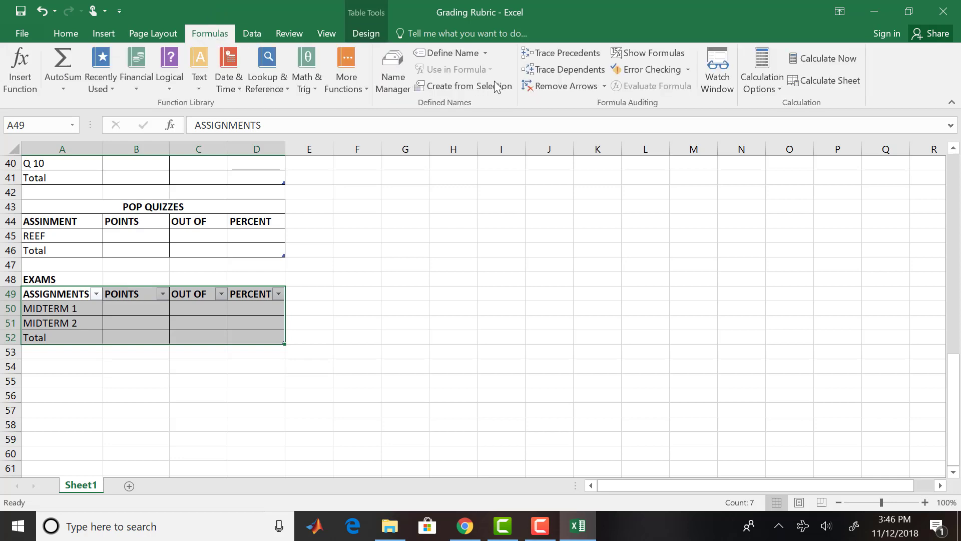
{"action": "left_click", "coordinate": [253, 34]}
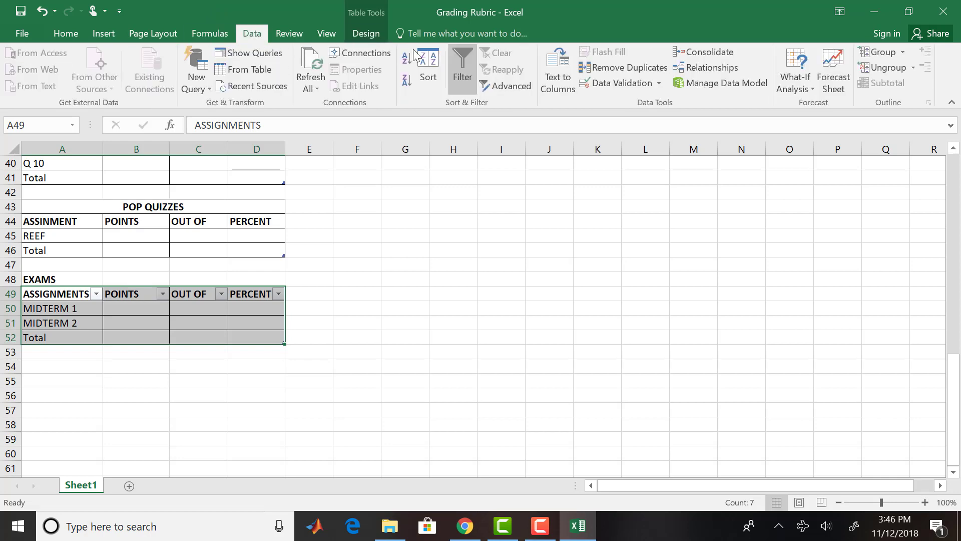
{"action": "left_click", "coordinate": [470, 53]}
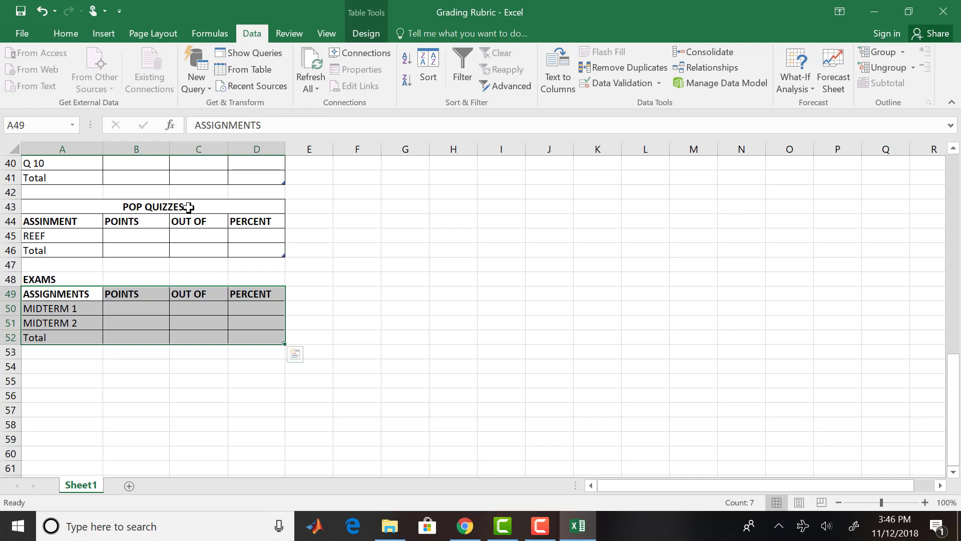
Merge and center the EXAMS title across A48:D48 and apply a border to it.
{"action": "left_click", "coordinate": [49, 279]}
{"action": "left_click_drag", "start_coordinate": [49, 279], "coordinate": [252, 278]}
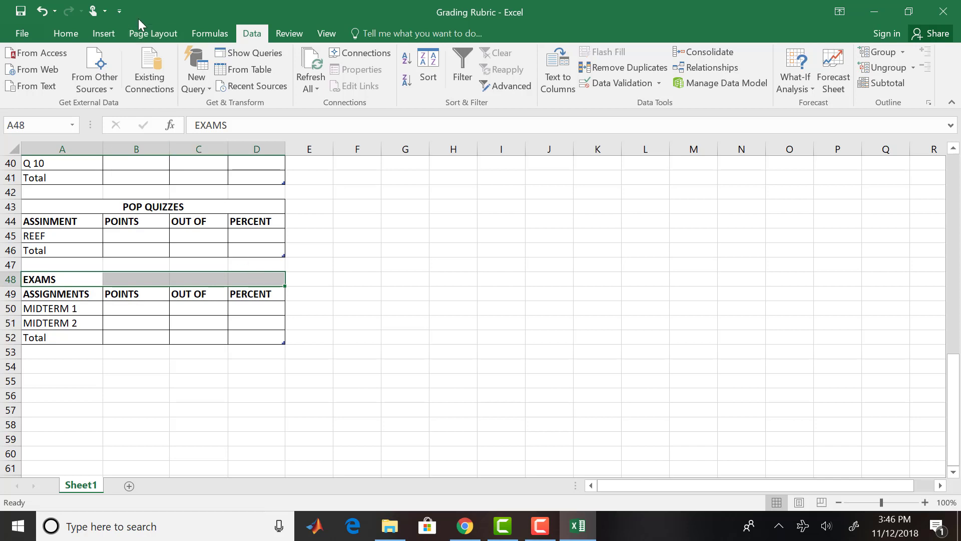
{"action": "left_click", "coordinate": [98, 34]}
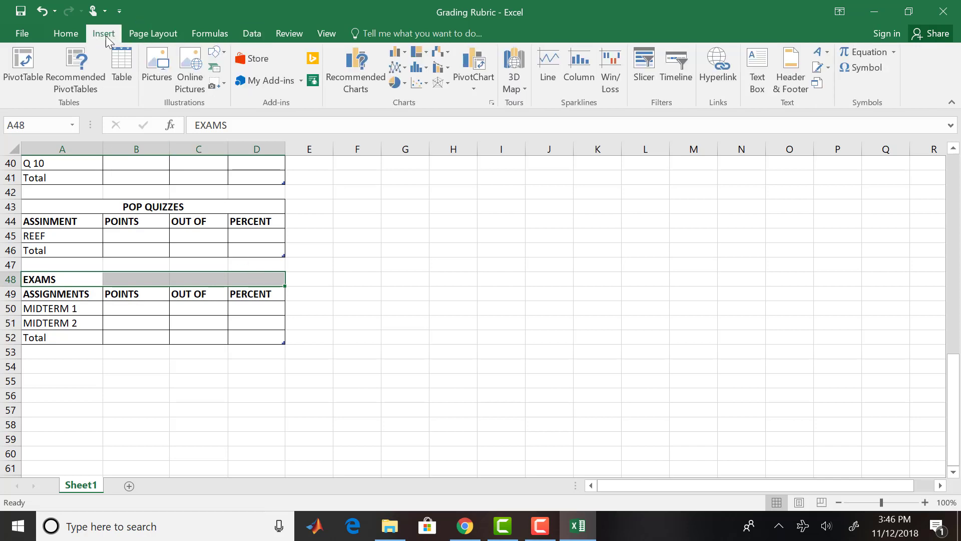
{"action": "left_click", "coordinate": [70, 37]}
{"action": "left_click", "coordinate": [367, 80]}
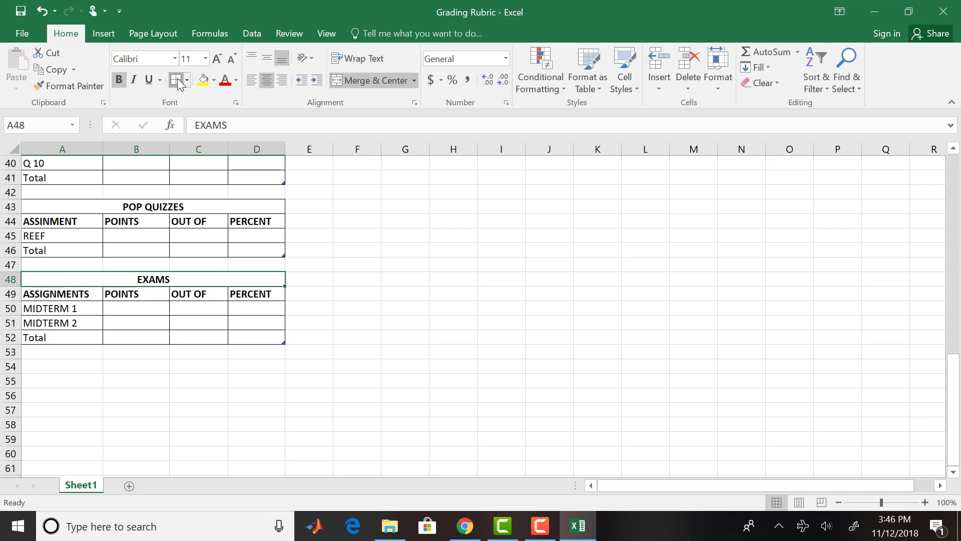
Enter the title FINAL EXAM in bold in cell A54, below the exams table.
{"action": "left_click", "coordinate": [63, 366]}
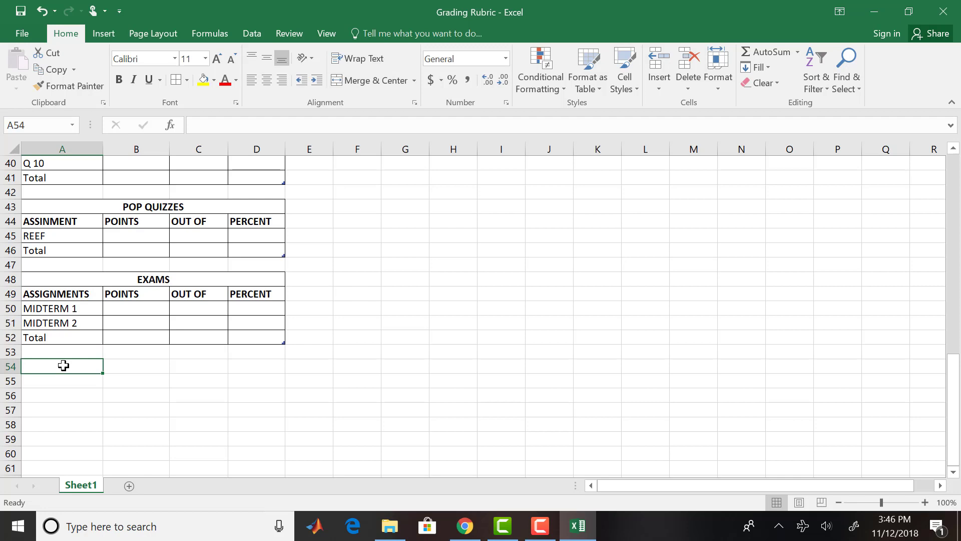
{"action": "key", "text": "ctrl+b"}
{"action": "type", "text": "f"}
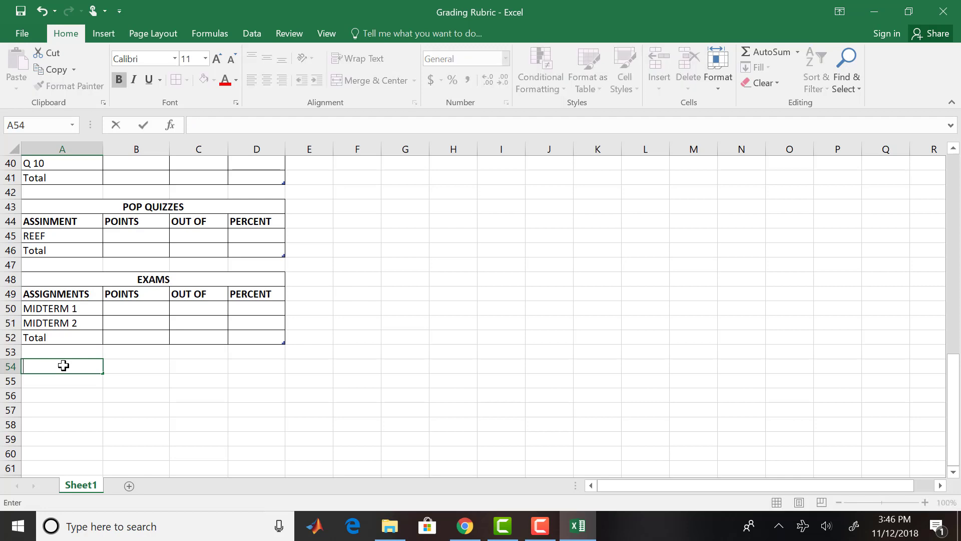
{"action": "type", "text": "FINAL EXAM"}
Enter the bold column headers ASSINGMENT in A55 and POINTS in B55 under the FINAL EXAM title.
{"action": "left_click", "coordinate": [63, 379]}
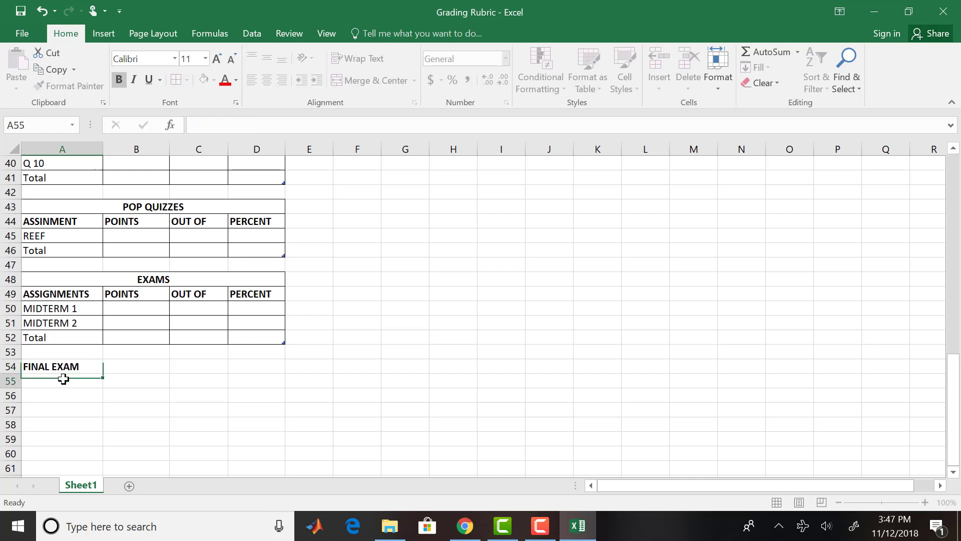
{"action": "type", "text": "A"}
{"action": "key", "text": "BackSpace"}
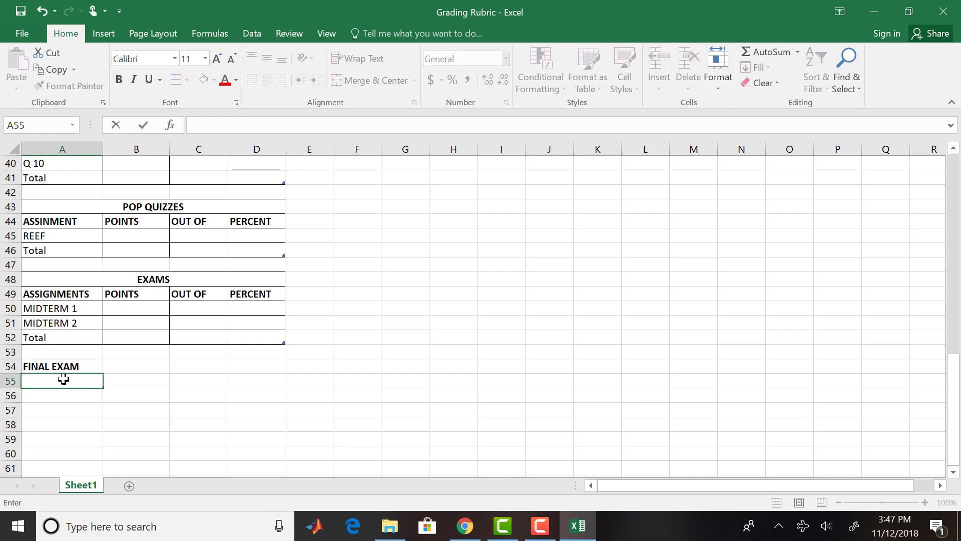
{"action": "key", "text": "ctrl+b"}
{"action": "type", "text": "ASSINGMENT"}
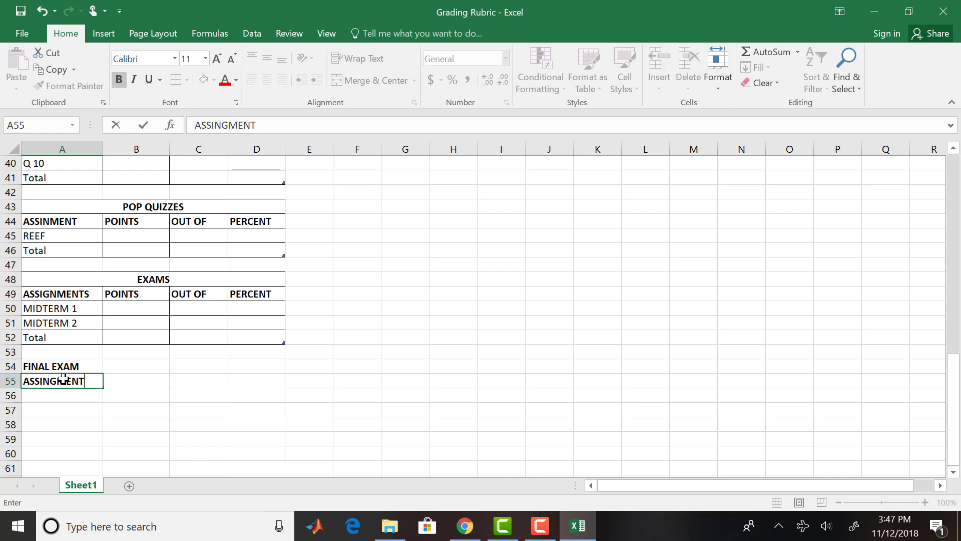
{"action": "left_click", "coordinate": [121, 382]}
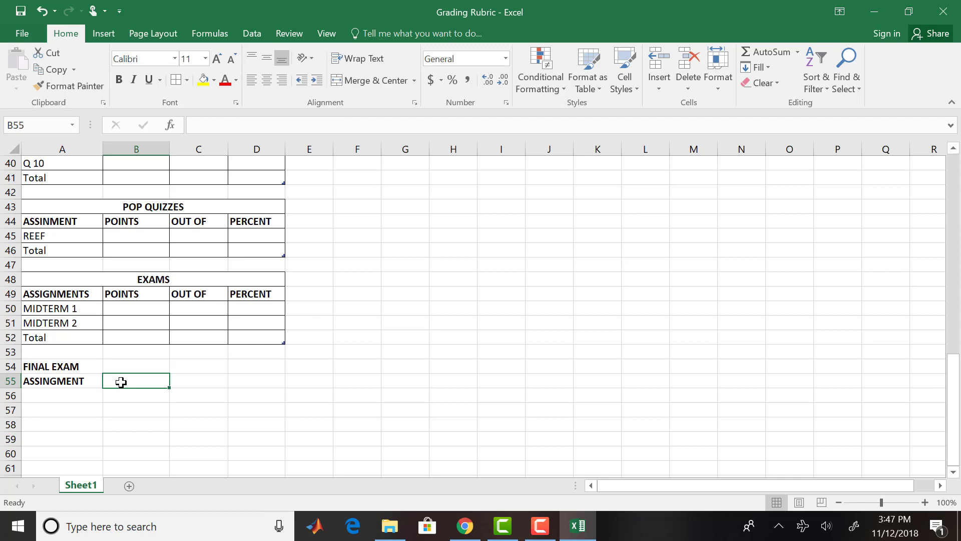
{"action": "type", "text": "PO"}
{"action": "key", "text": "BackSpace"}
{"action": "key", "text": "BackSpace"}
{"action": "key", "text": "BackSpace"}
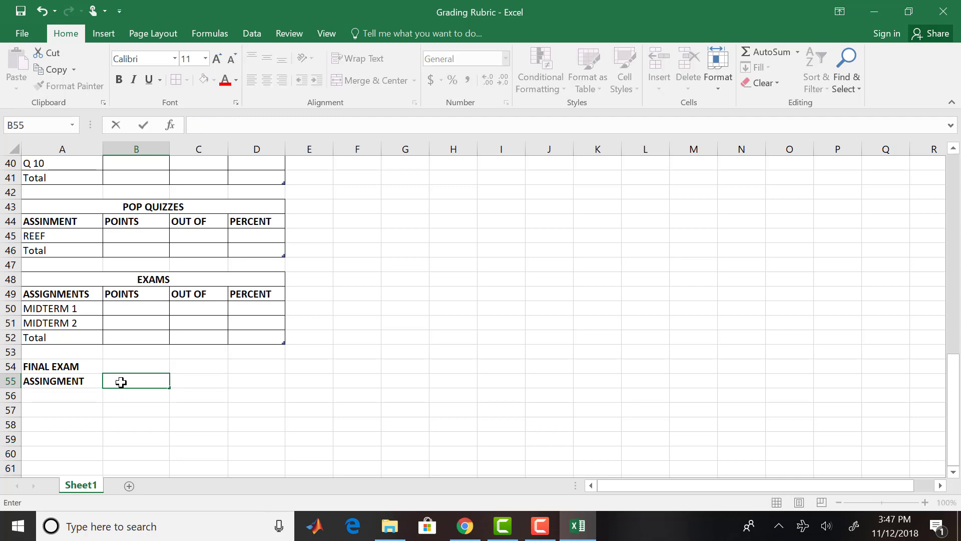
{"action": "key", "text": "ctrl+b"}
{"action": "type", "text": "POINTS"}
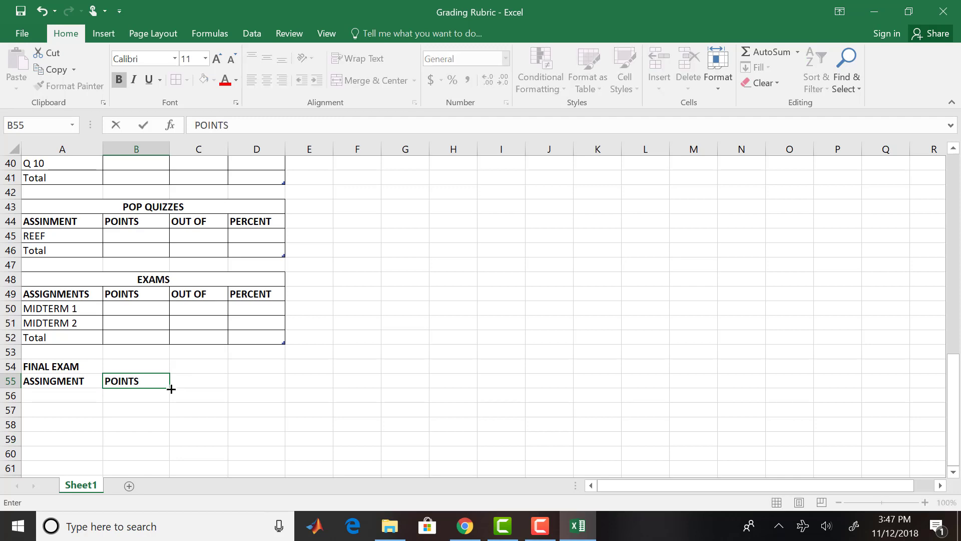
Enter the bold column headers OUT OF in C55 and PERCENT in D55 of the final exam table.
{"action": "left_click", "coordinate": [191, 385]}
{"action": "key", "text": "ctrl+b"}
{"action": "type", "text": "OU"}
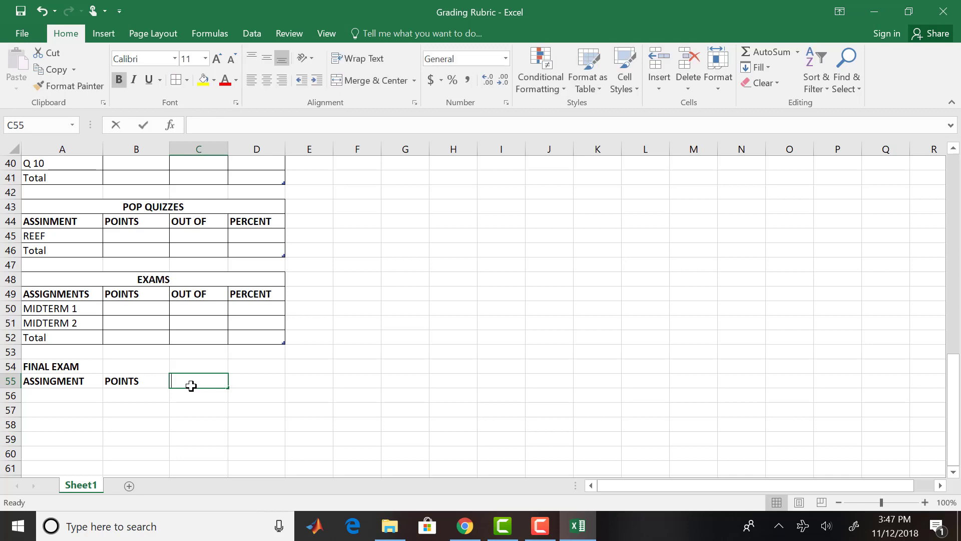
{"action": "type", "text": "T OF"}
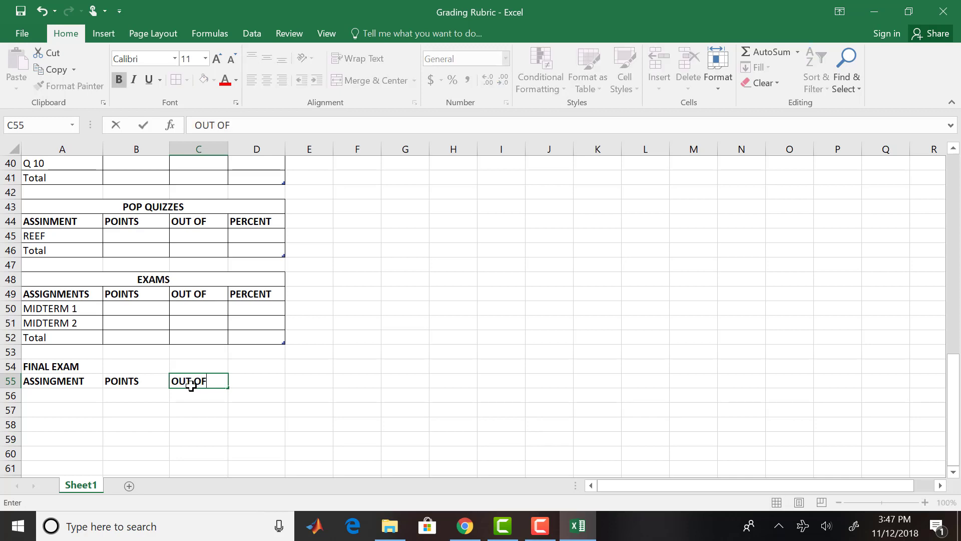
{"action": "left_click", "coordinate": [254, 381]}
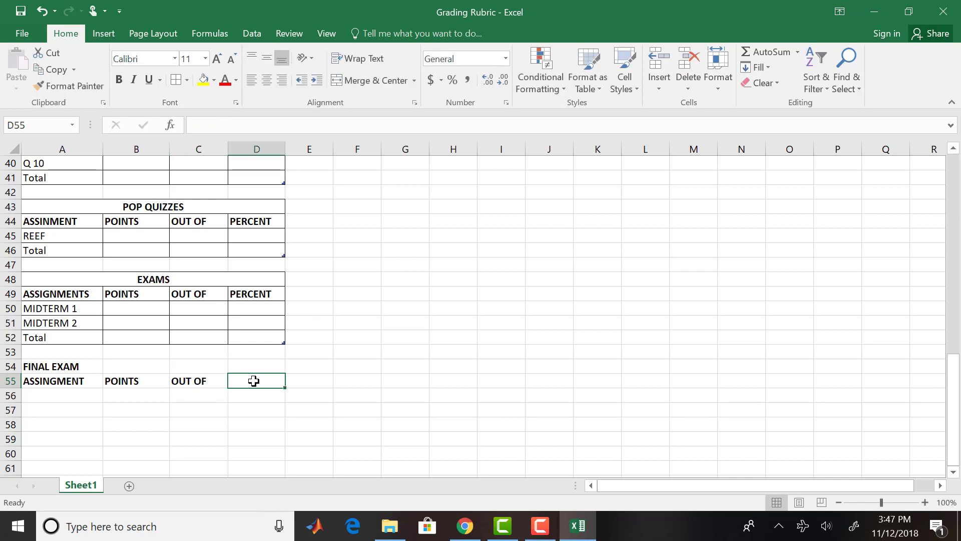
{"action": "key", "text": "ctrl+b"}
{"action": "type", "text": "PERCEN"}
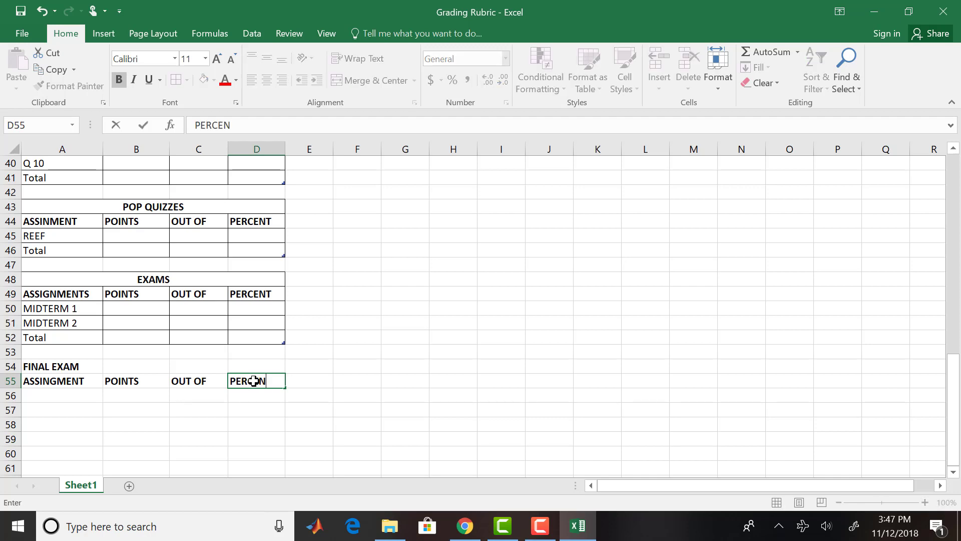
{"action": "type", "text": "T"}
Enter the row labels FINAL EXAM in A56 and Total in A57 of the final exam table.
{"action": "left_click", "coordinate": [84, 395]}
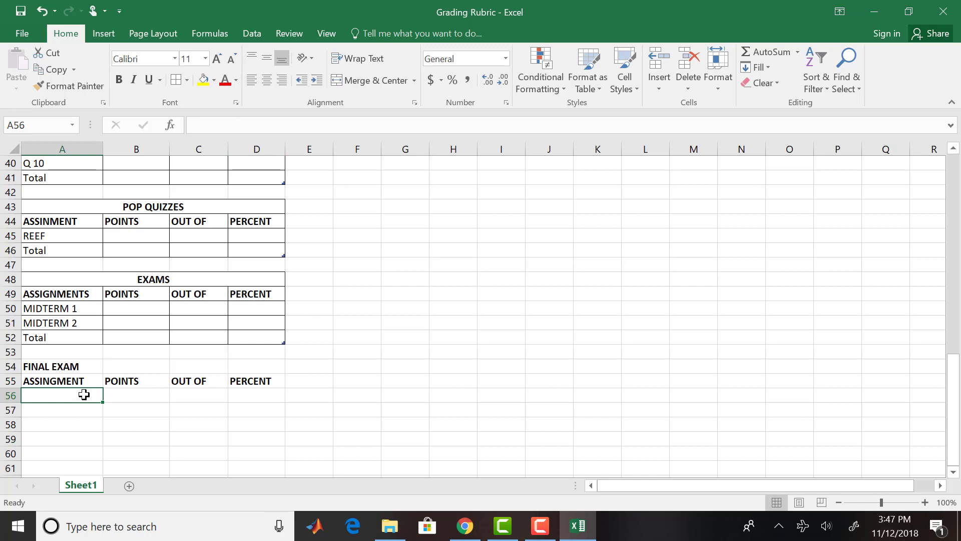
{"action": "type", "text": "F"}
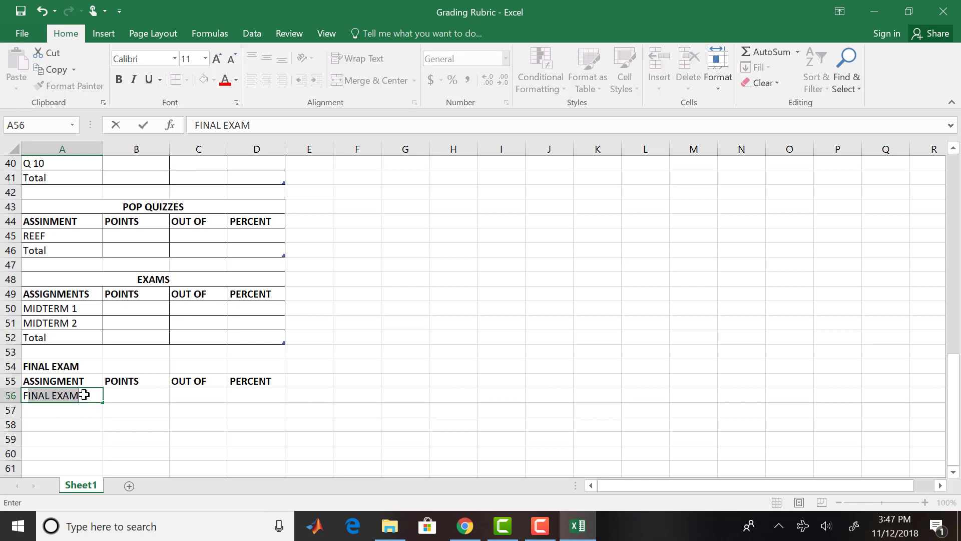
{"action": "type", "text": "INAL"}
{"action": "key", "text": "Tab"}
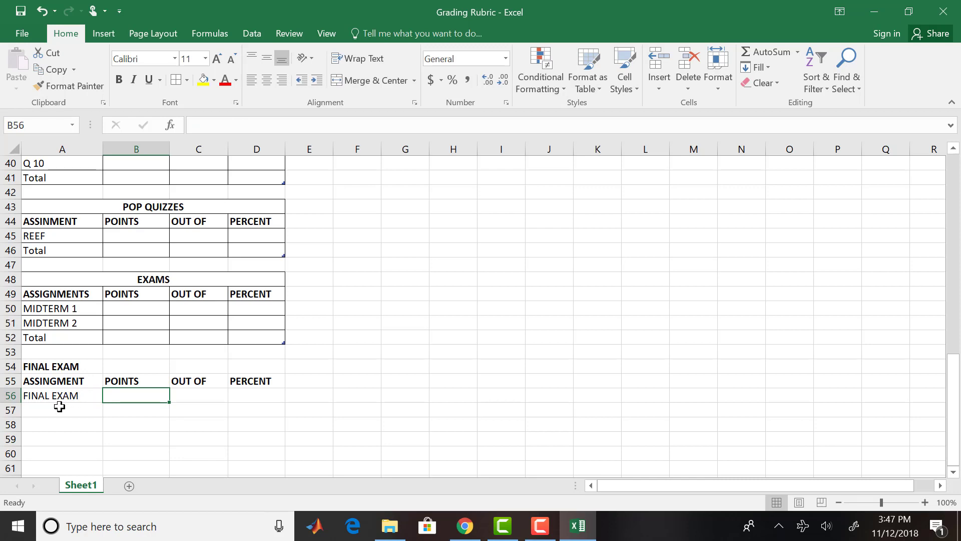
{"action": "left_click", "coordinate": [53, 407]}
{"action": "type", "text": "TO"}
{"action": "key", "text": "BackSpace"}
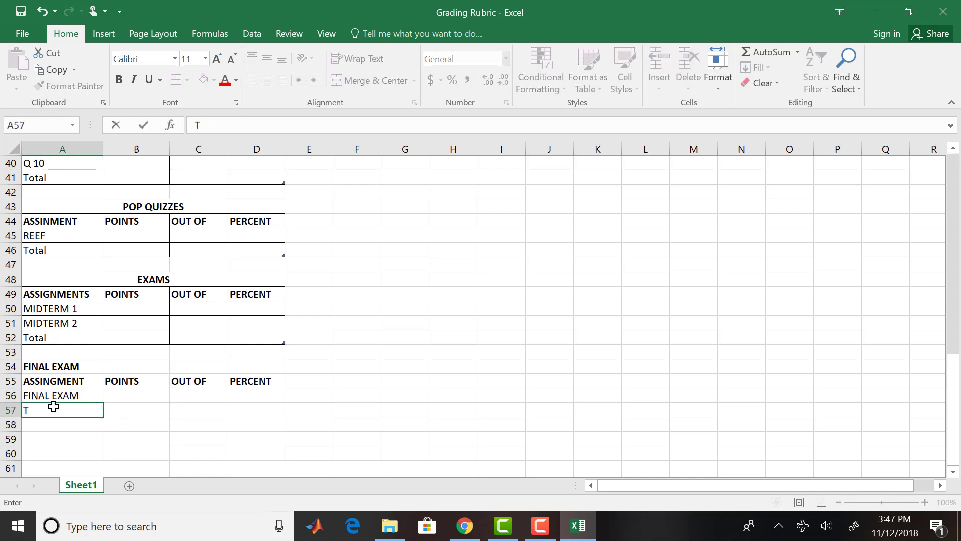
{"action": "type", "text": "O"}
{"action": "key", "text": "BackSpace"}
{"action": "type", "text": "otal"}
Format the range A55:D57 as a table with headers, using the custom black-bordered table style.
{"action": "left_click", "coordinate": [50, 382]}
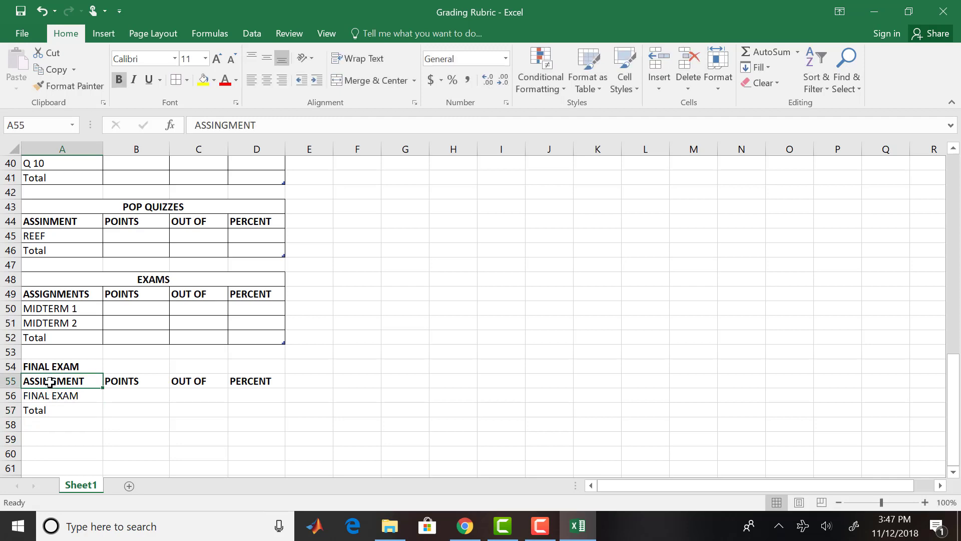
{"action": "left_click_drag", "start_coordinate": [51, 382], "coordinate": [270, 411]}
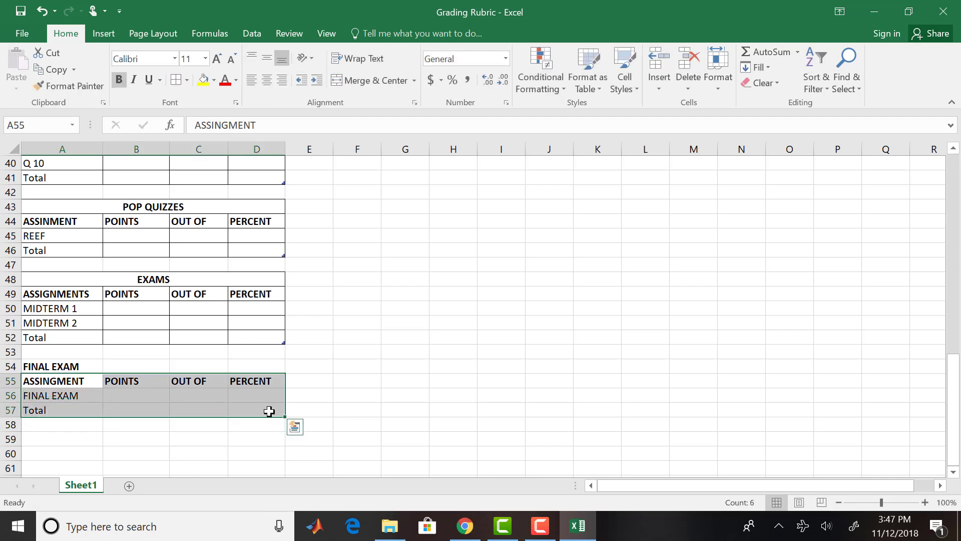
{"action": "left_click", "coordinate": [587, 67]}
{"action": "left_click", "coordinate": [601, 125]}
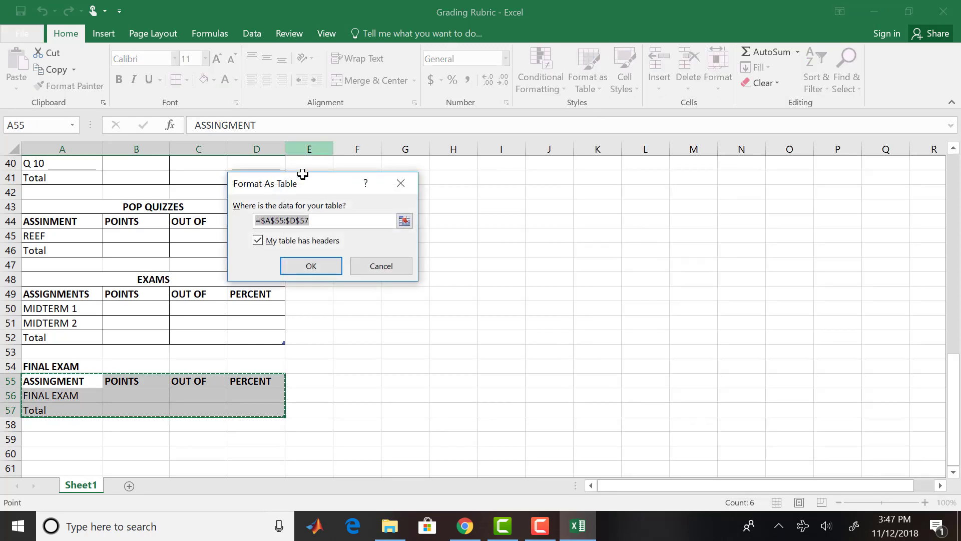
{"action": "left_click", "coordinate": [311, 268]}
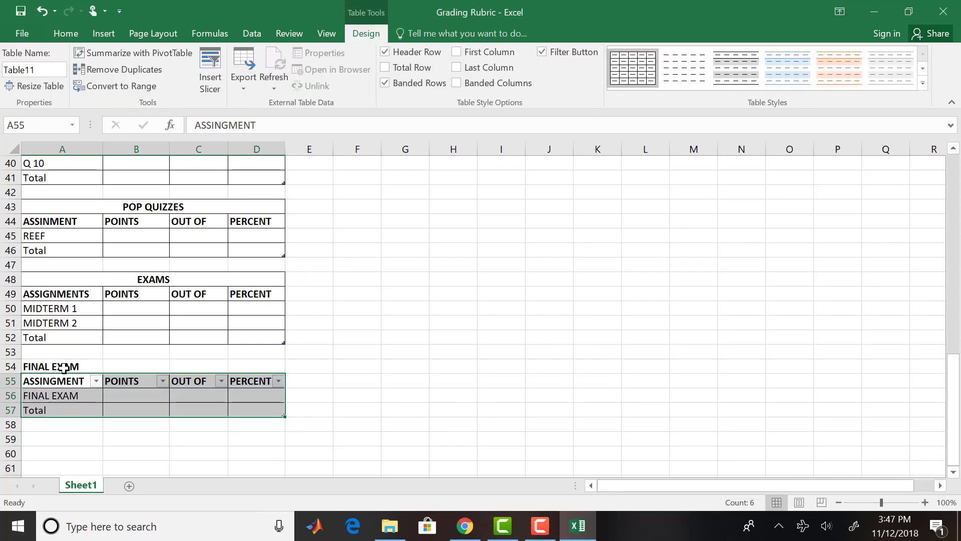
Merge and center the FINAL EXAM title across A54:D54 and apply a border to it.
{"action": "left_click", "coordinate": [62, 367]}
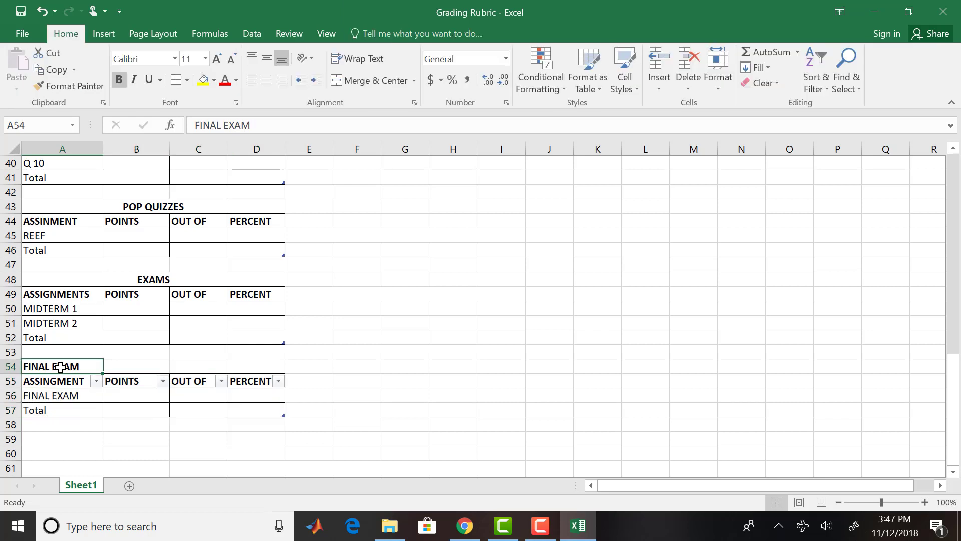
{"action": "left_click_drag", "start_coordinate": [63, 367], "coordinate": [263, 363]}
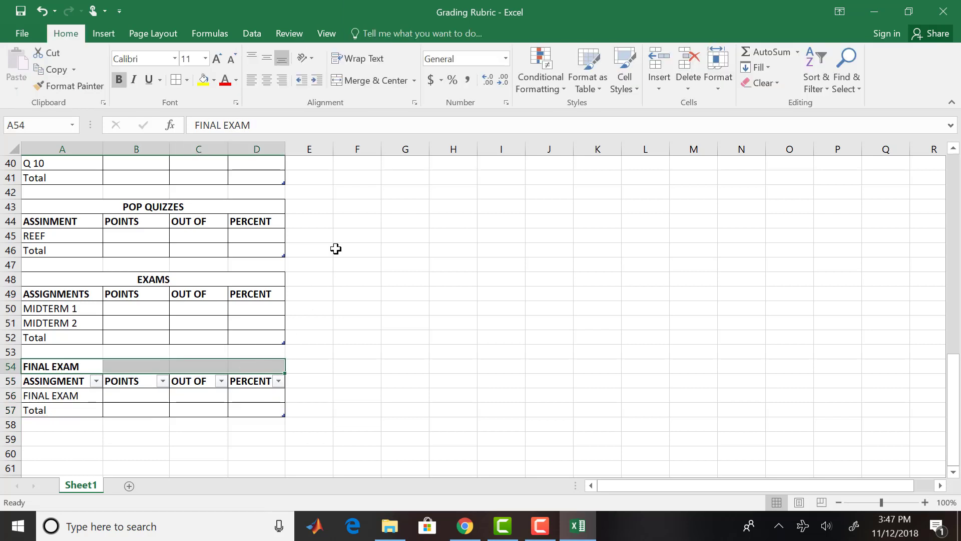
{"action": "left_click", "coordinate": [371, 82]}
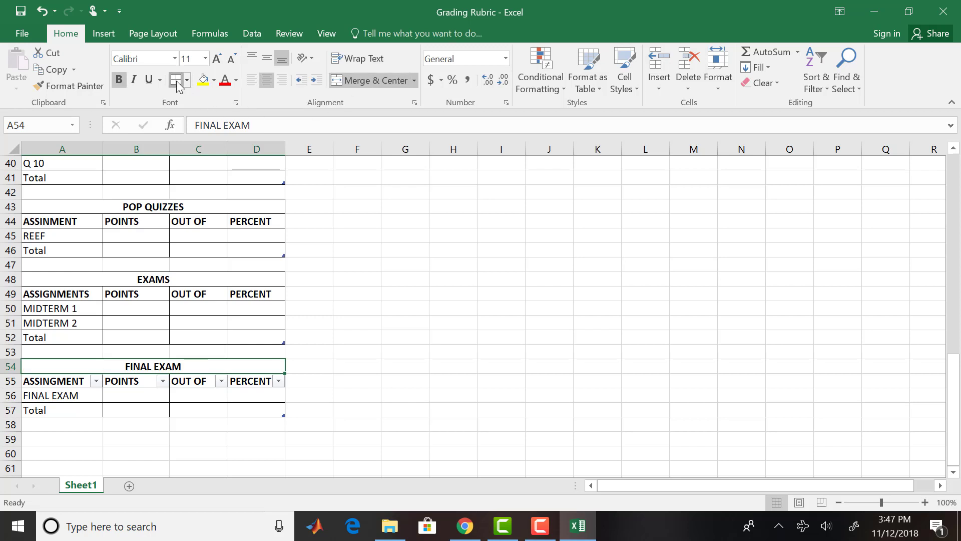
Turn off the filter buttons in the header row of the final exam table.
{"action": "left_click", "coordinate": [252, 34]}
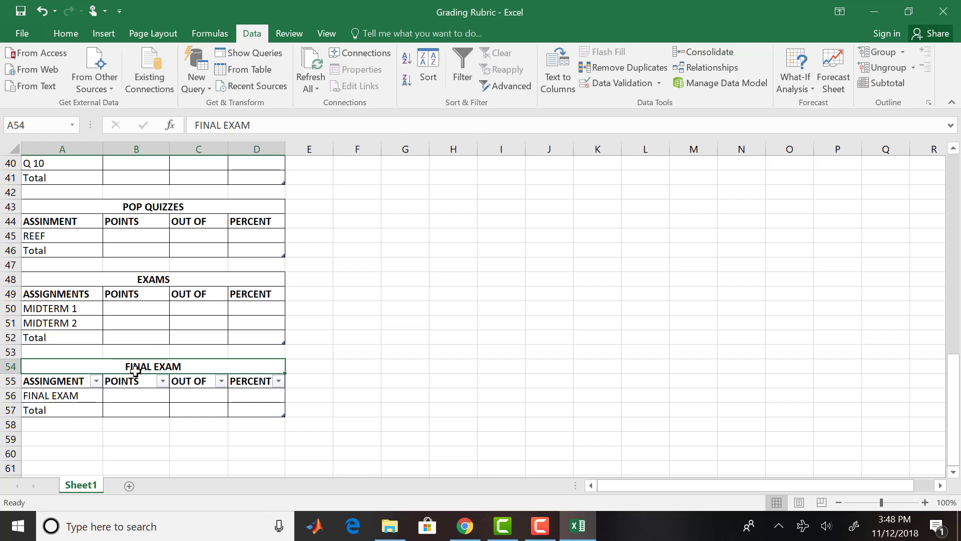
{"action": "left_click", "coordinate": [75, 379]}
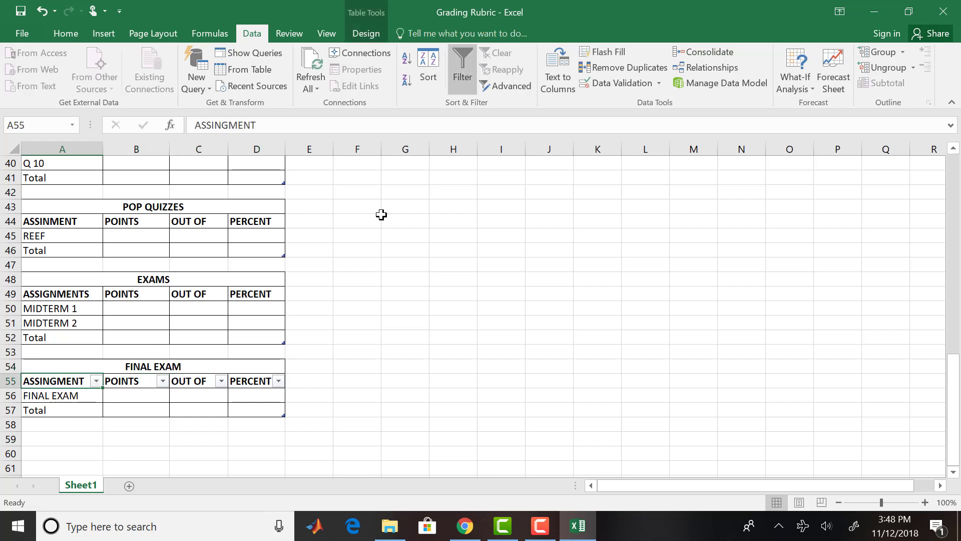
{"action": "left_click", "coordinate": [464, 80]}
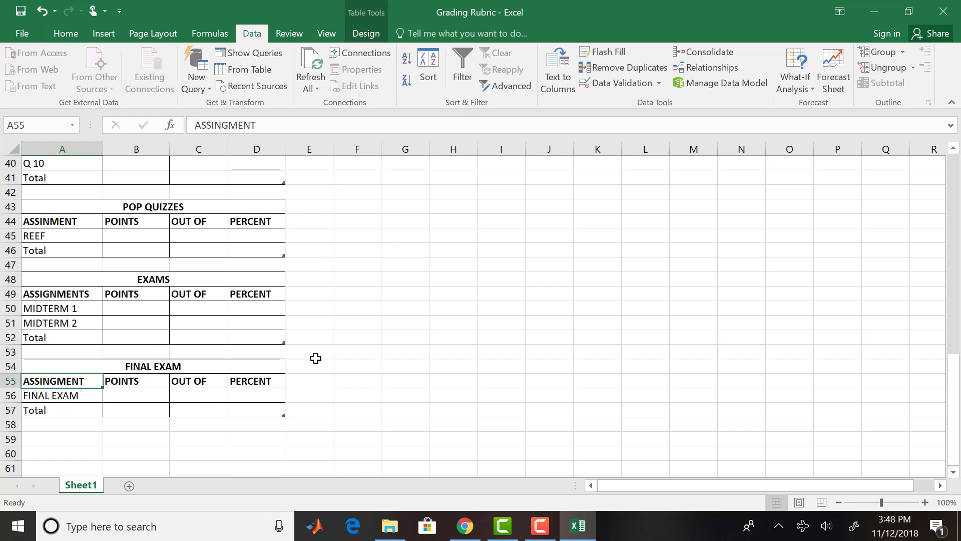